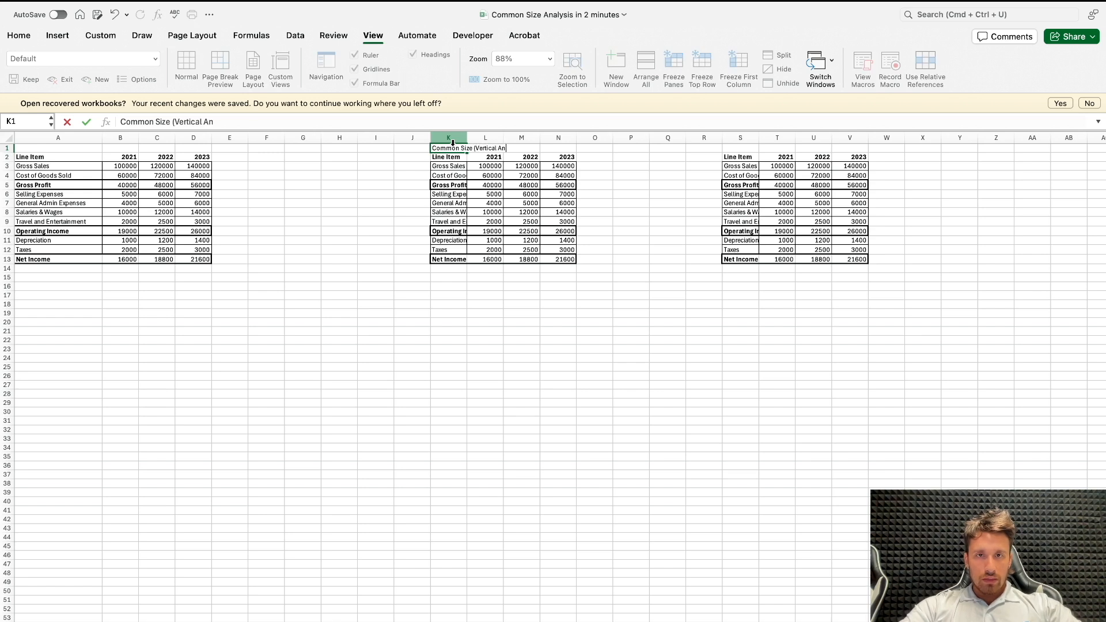
Step: Complete the heading in K1 as "Common Size (Vertical Analysis)"
key("Return")
left_click(452, 142)
left_click(452, 148)
left_click(320, 115)
type(")")
key("Return")
left_click(452, 148)
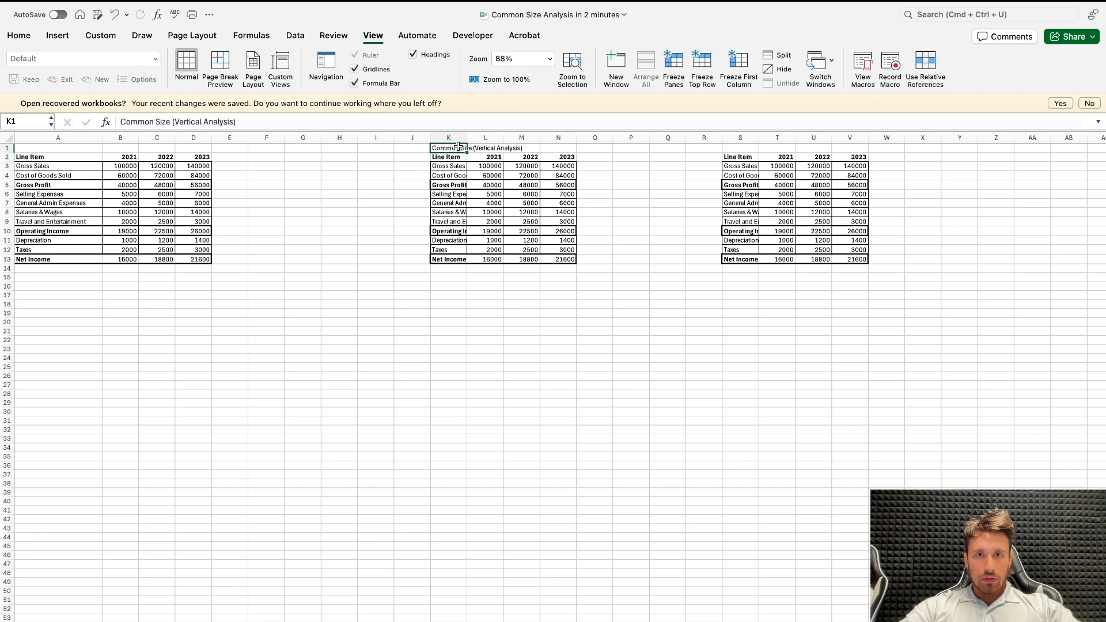
Step: Center the heading across K1:N1 with the Center Across Selection horizontal alignment
left_click(566, 148, "shift")
key("super+c")
right_click(568, 148)
left_click(609, 393)
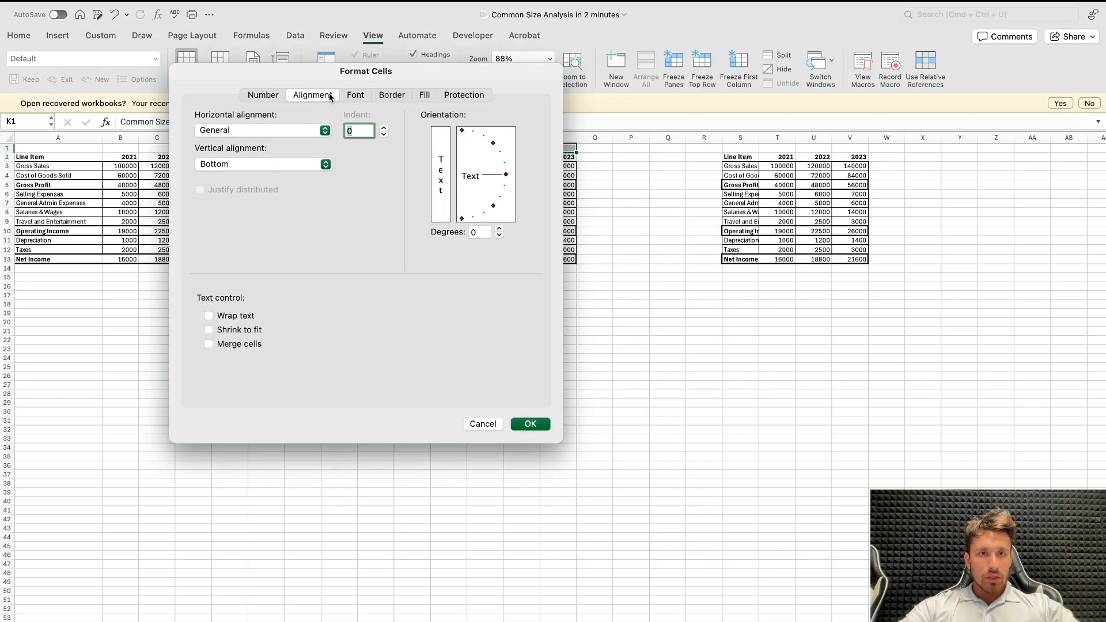
left_click(291, 132)
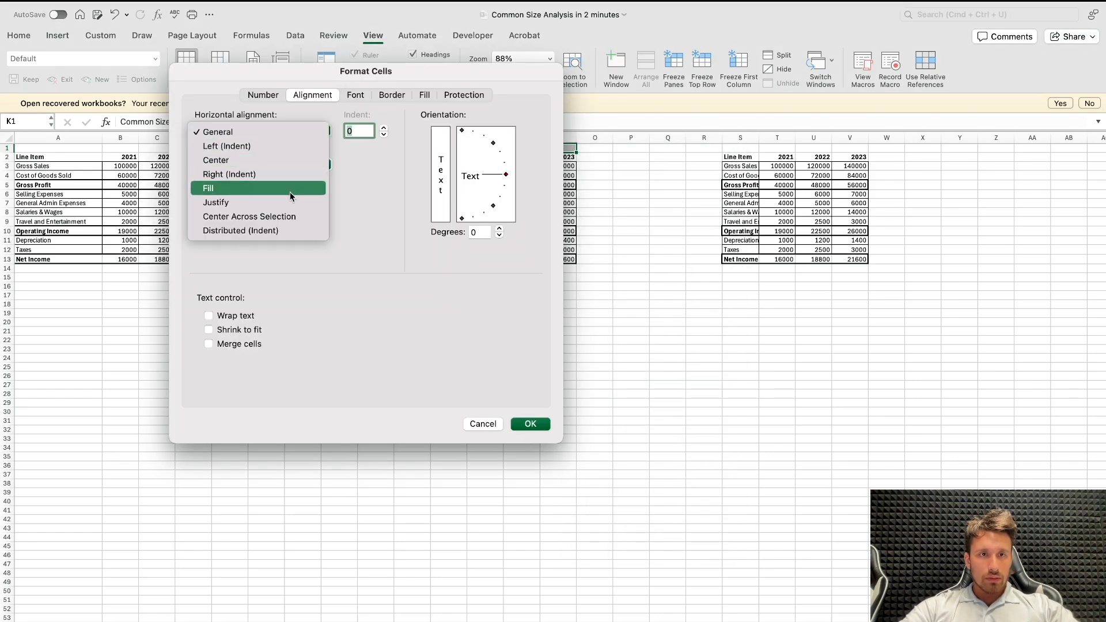
left_click(291, 216)
left_click(516, 425)
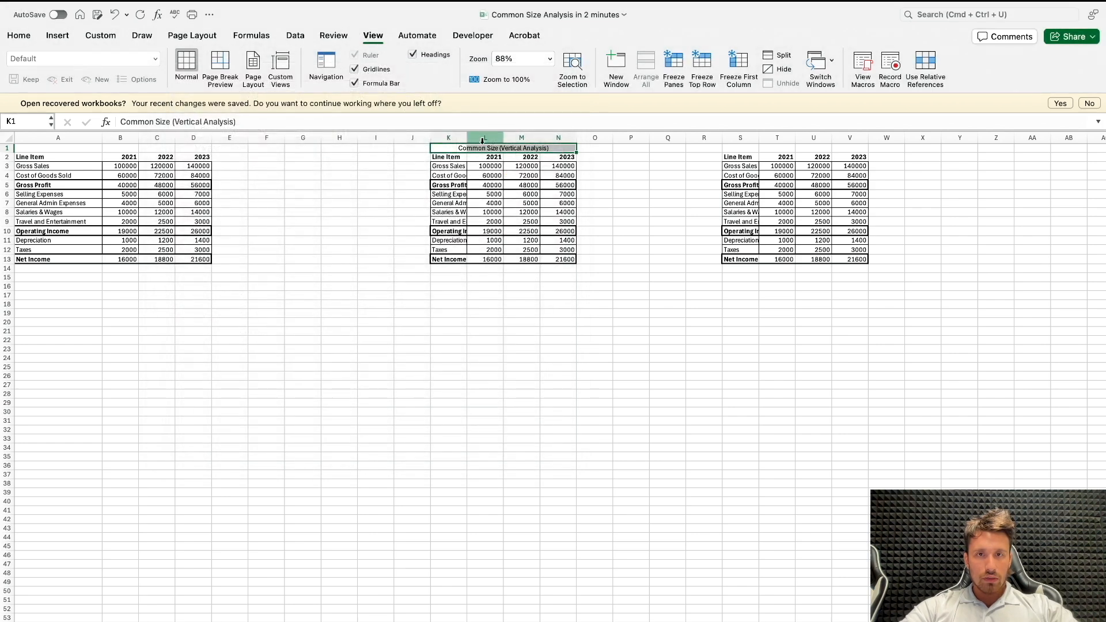
Step: Copy the vertical analysis heading to S1 and change its word "Vertical" to "Horizontal"
left_click(724, 145)
key("super+v")
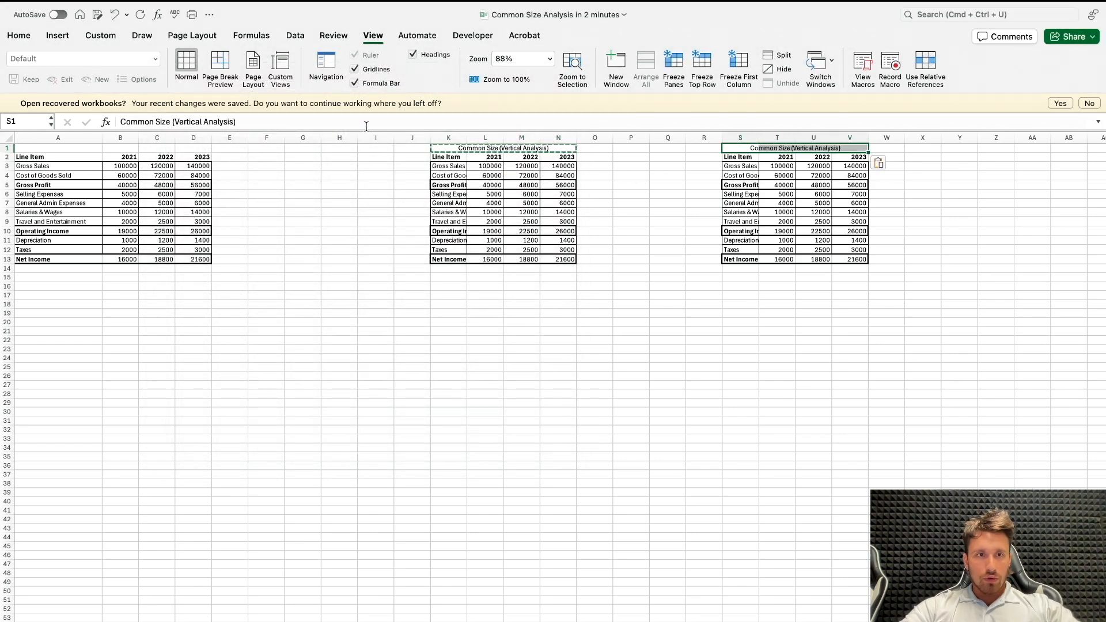
double_click(184, 124)
type("Horizontal")
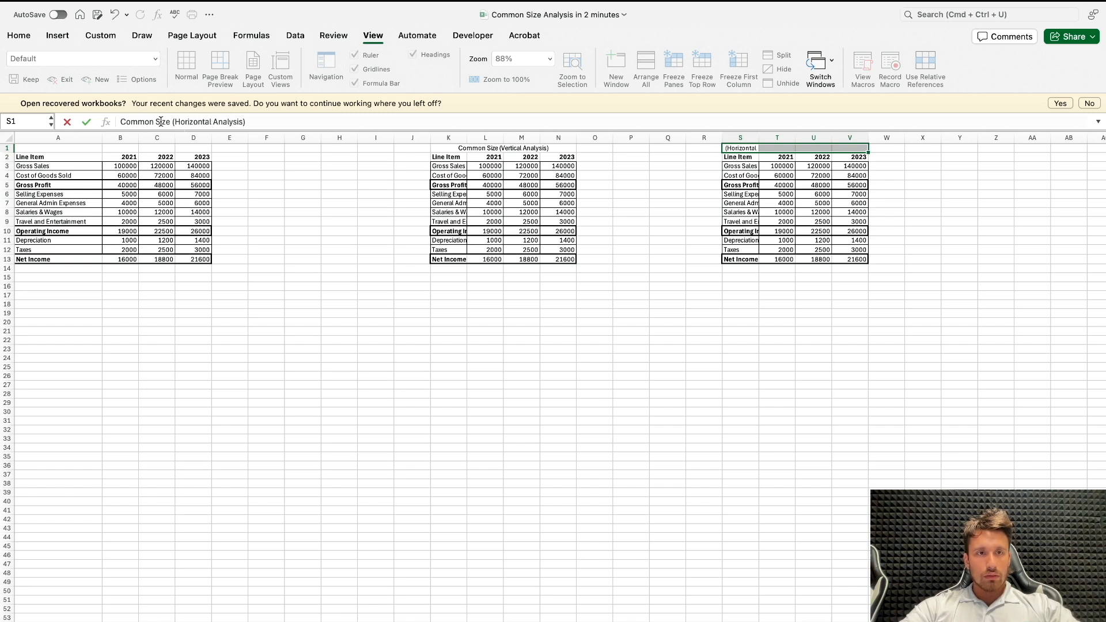
type("Basae")
Step: Replace "Size" with "Base" in the S1 heading so it reads "Common Base (Horizontal Analysis)"
key("Tab")
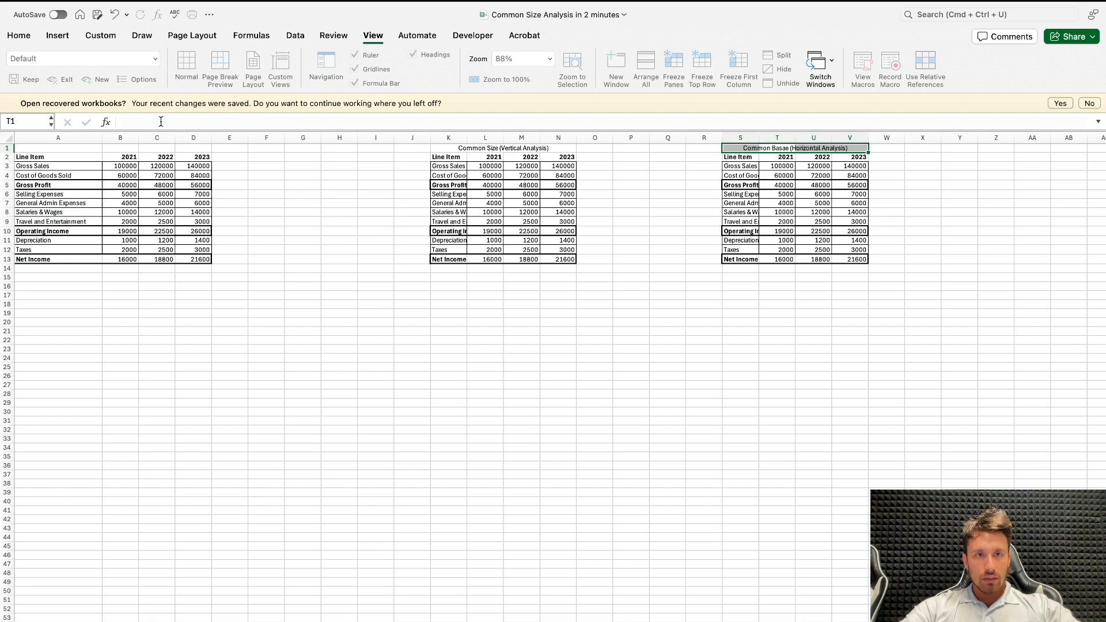
key("Left")
left_click(177, 122)
key("BackSpace")
key("BackSpace")
type("ed")
key("BackSpace")
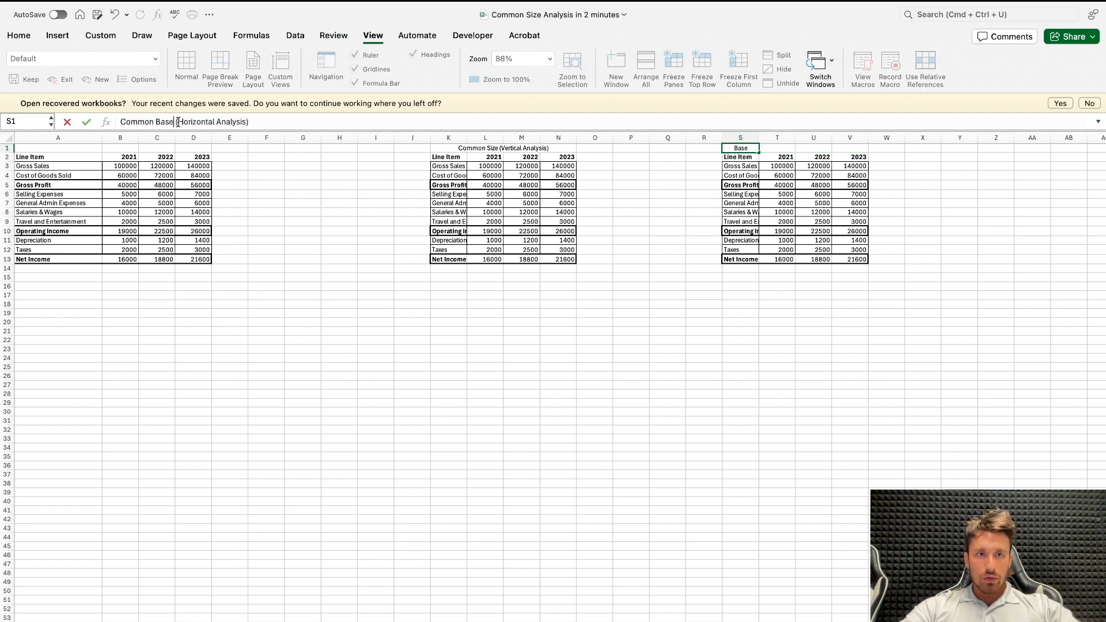
key("Return")
Step: Clear the yearly figures from the vertical and horizontal analysis tables, and widen column K to fit the line item names
left_click(460, 276)
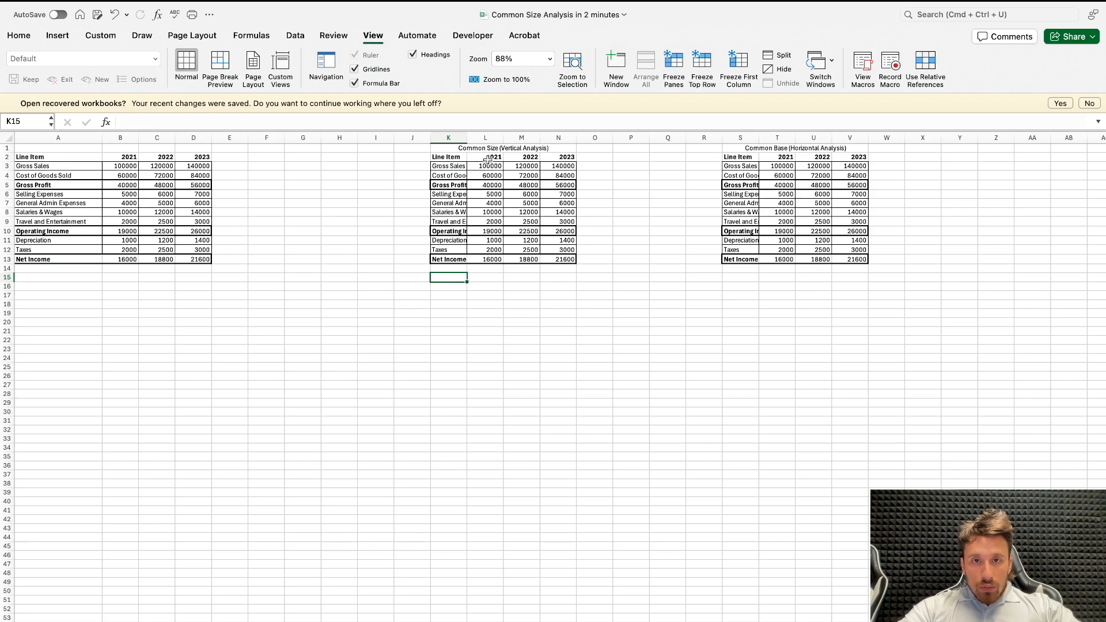
left_click_drag(486, 166, 557, 260)
key("Delete")
scroll(557, 260, "down", 1)
left_click_drag(766, 156, 864, 247)
key("Delete")
left_click(505, 323)
scroll(506, 325, "up", 1)
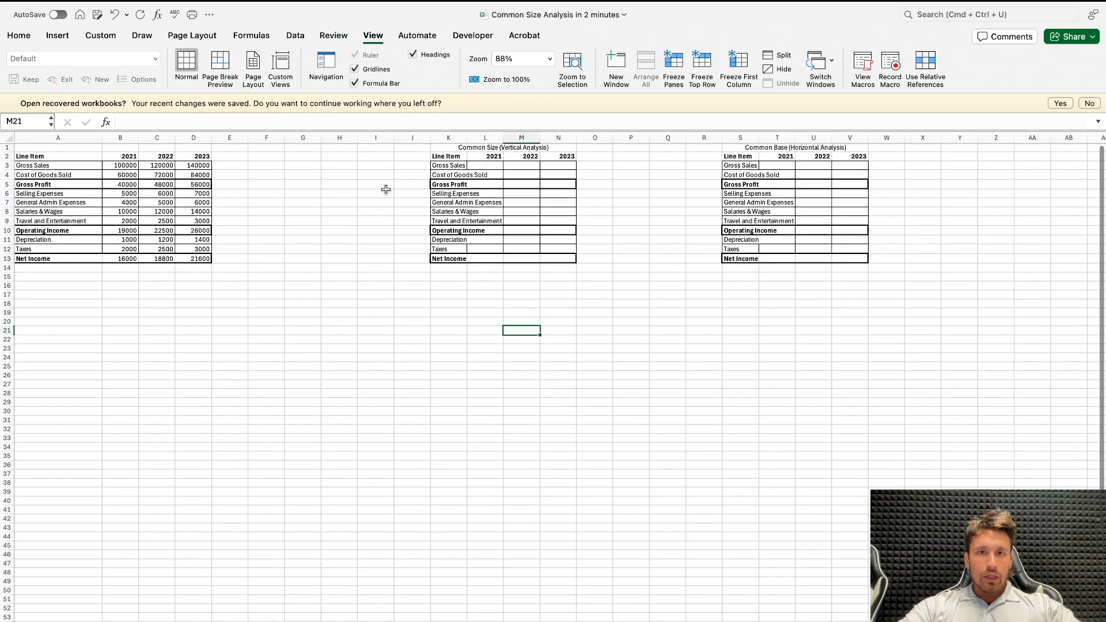
left_click_drag(467, 138, 523, 134)
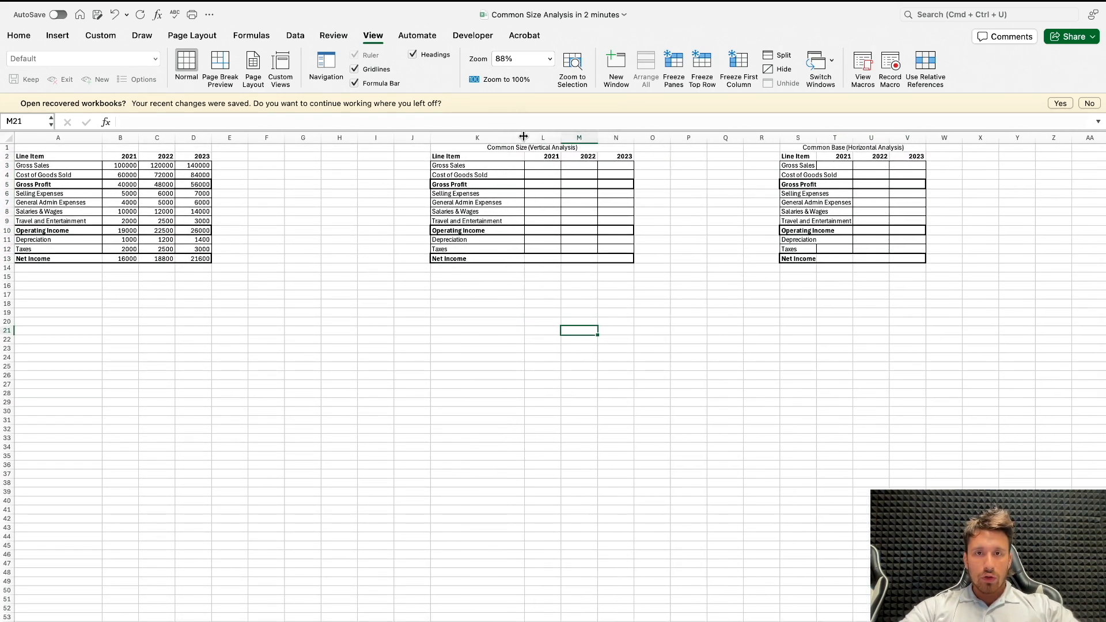
Step: Enter =B3/B$3 in L3 for 2021 gross sales and fill the formula down to L13
left_click(529, 166)
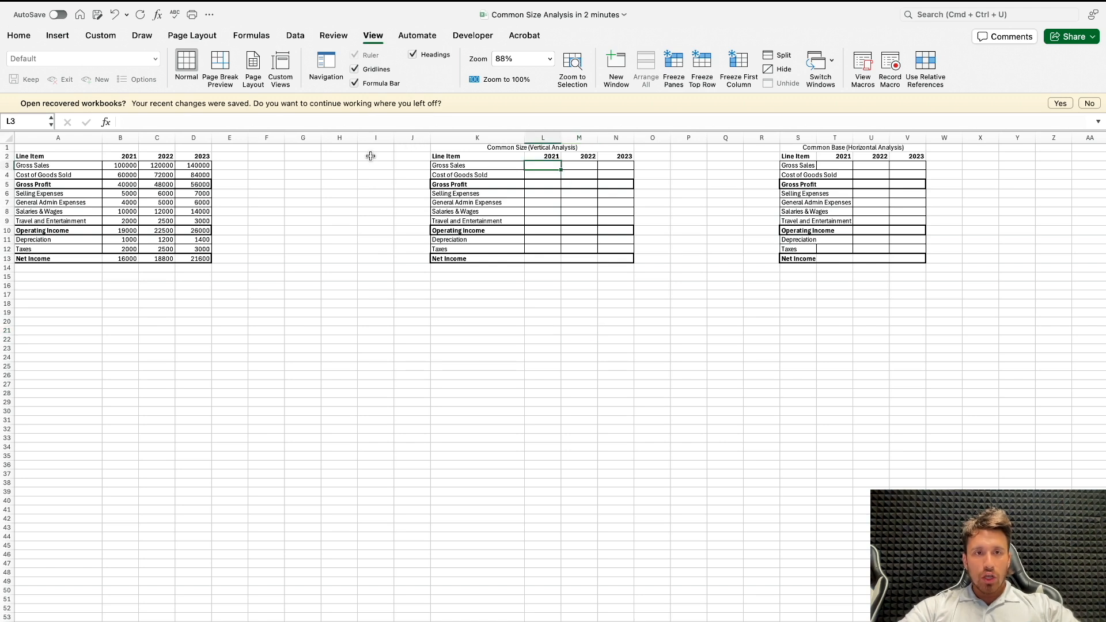
type("=")
left_click(122, 166)
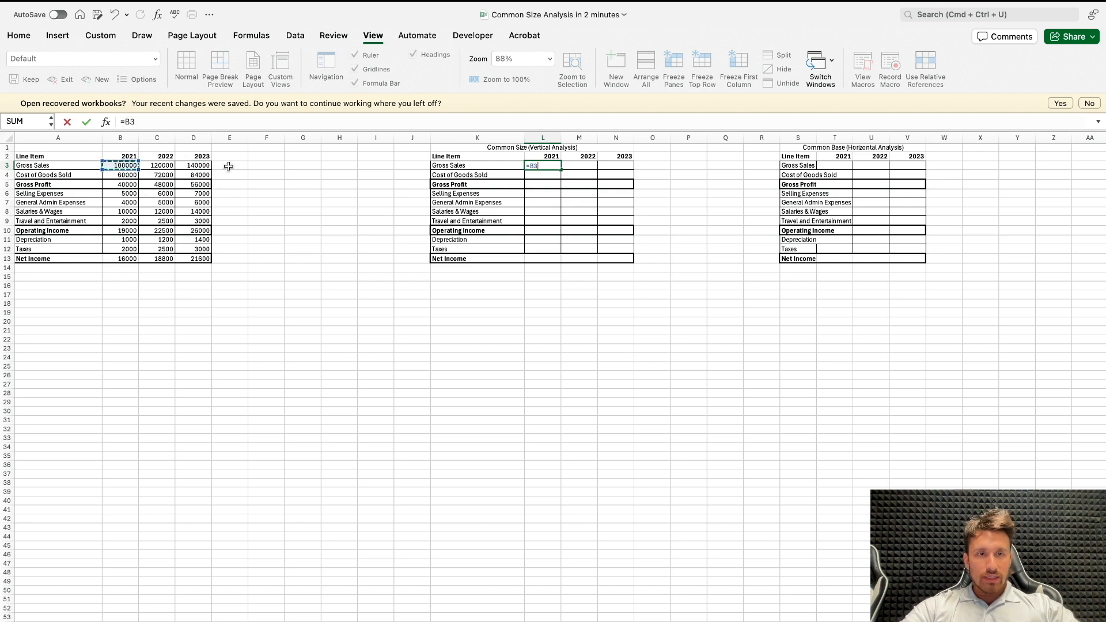
type("/")
left_click(126, 166)
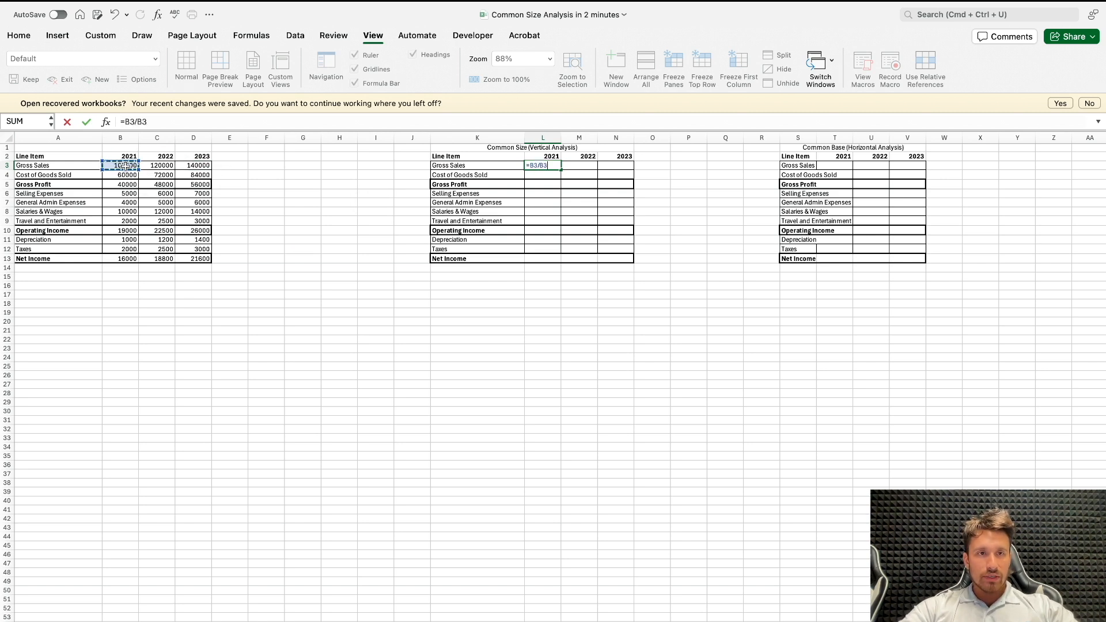
left_click(142, 123)
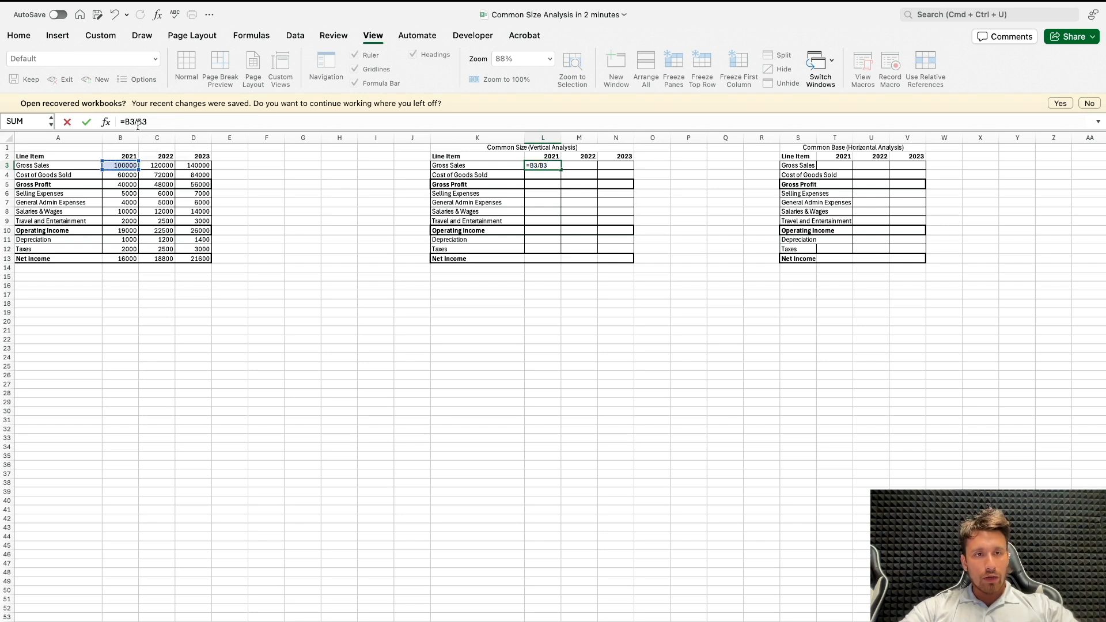
key("Right")
type("$")
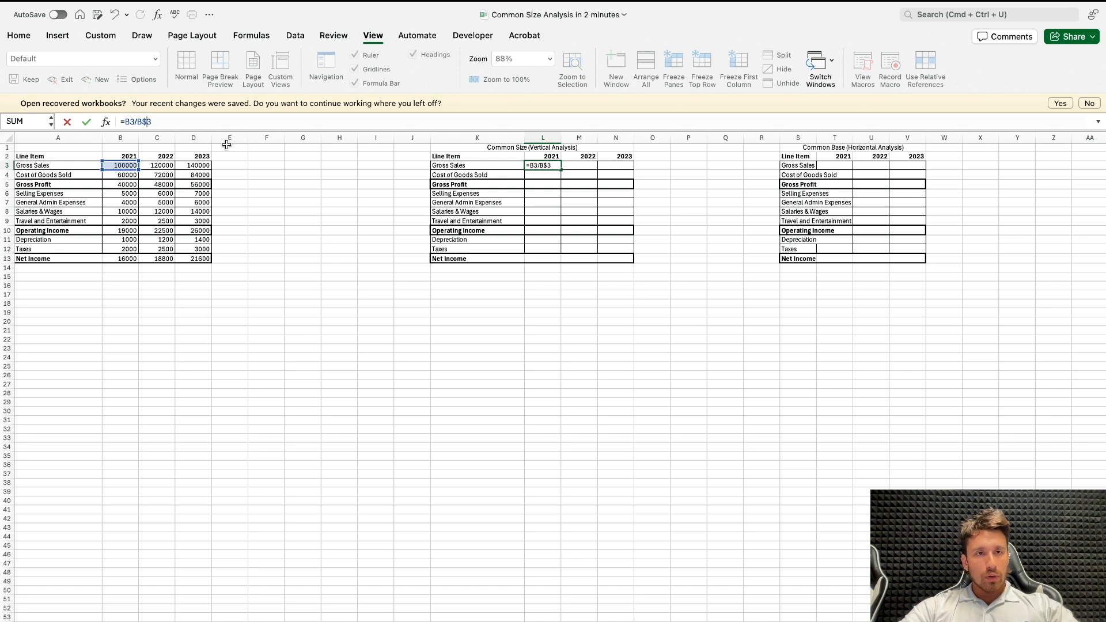
key("super+Return")
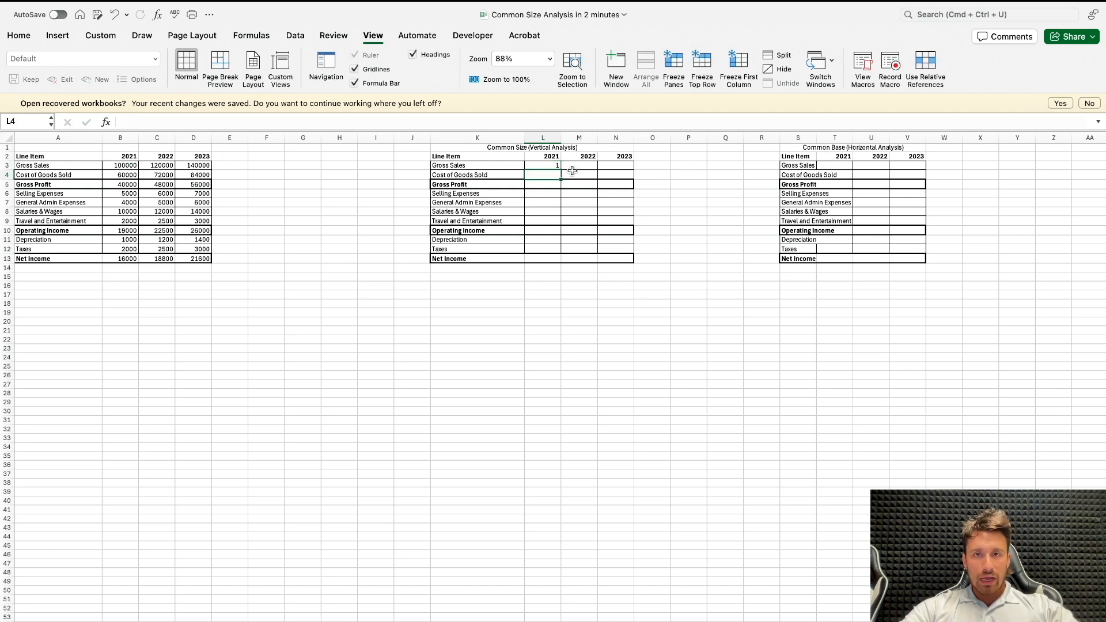
left_click_drag(561, 168, 562, 266)
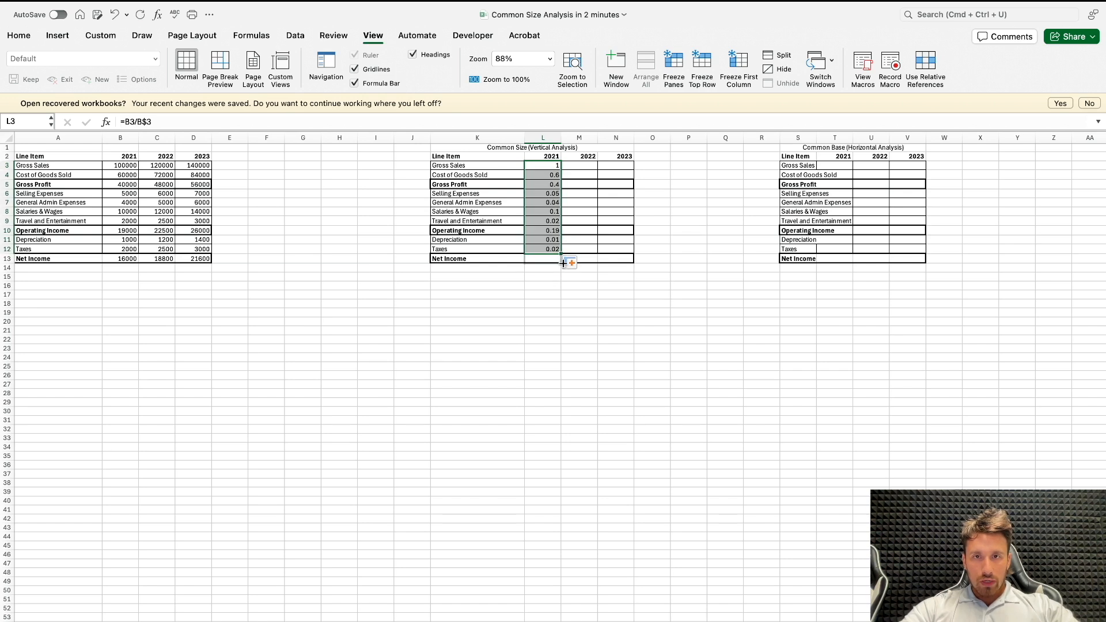
left_click(549, 283)
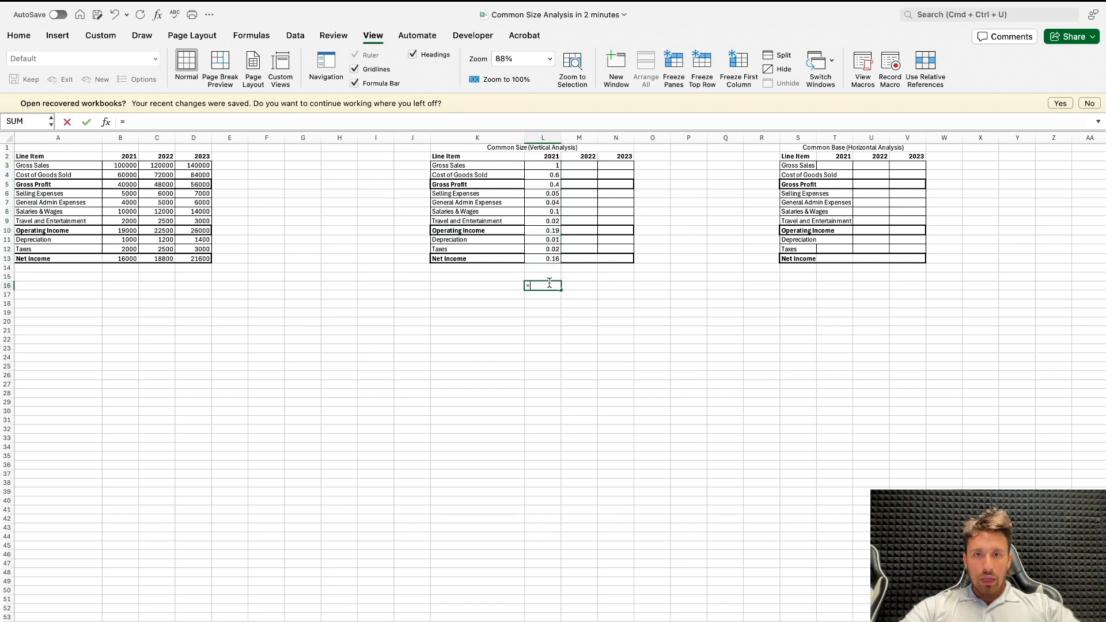
type("=SUM(")
left_click_drag(549, 260, 551, 184)
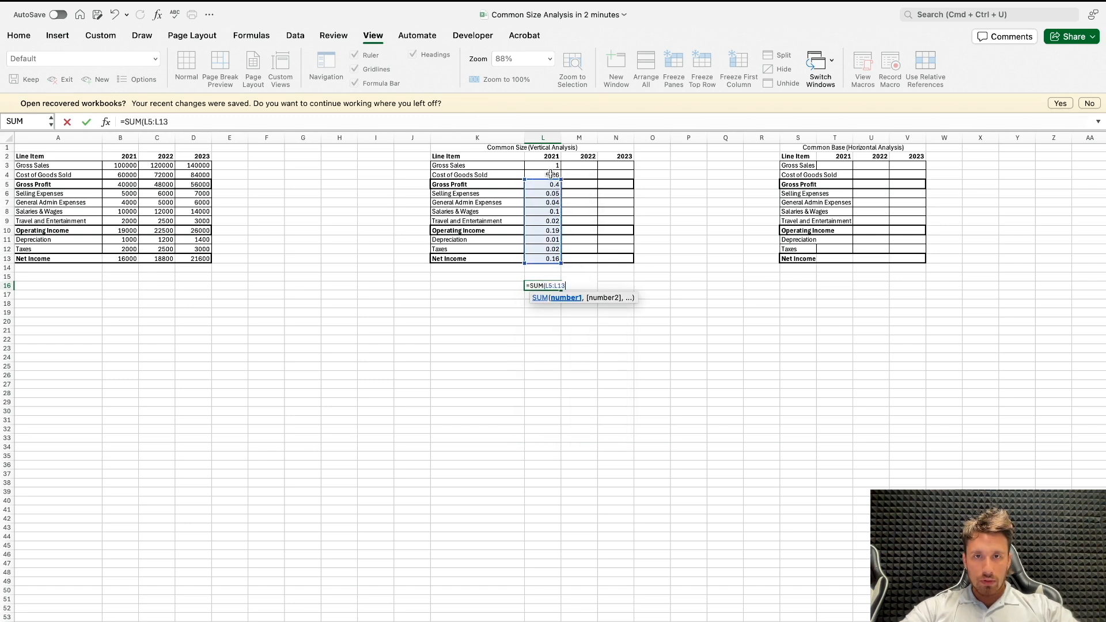
key("Escape")
type("=")
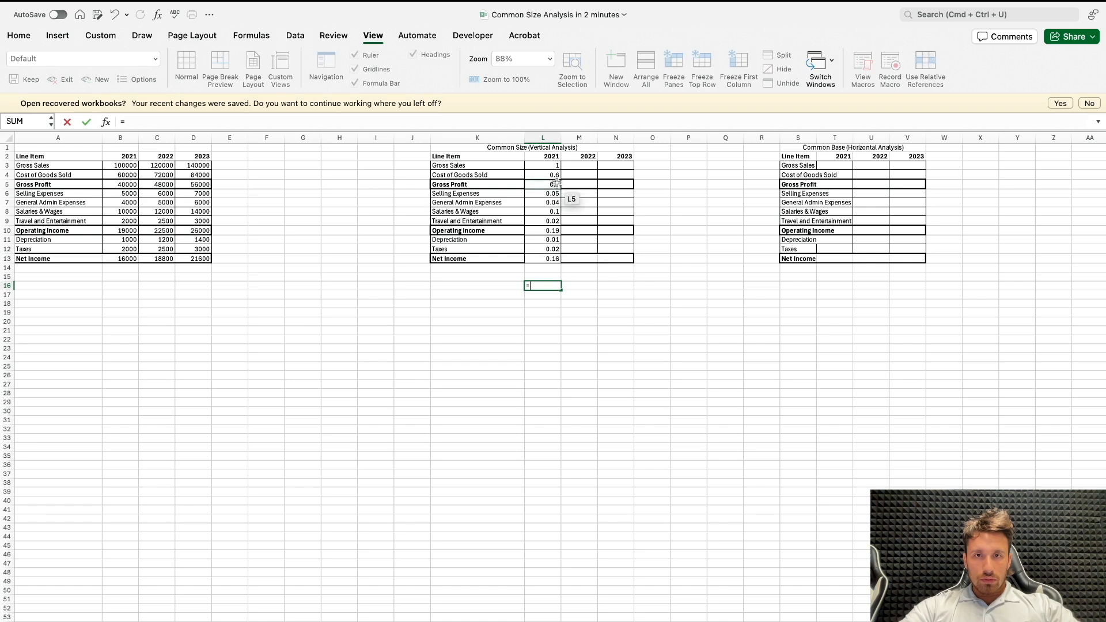
left_click(557, 174)
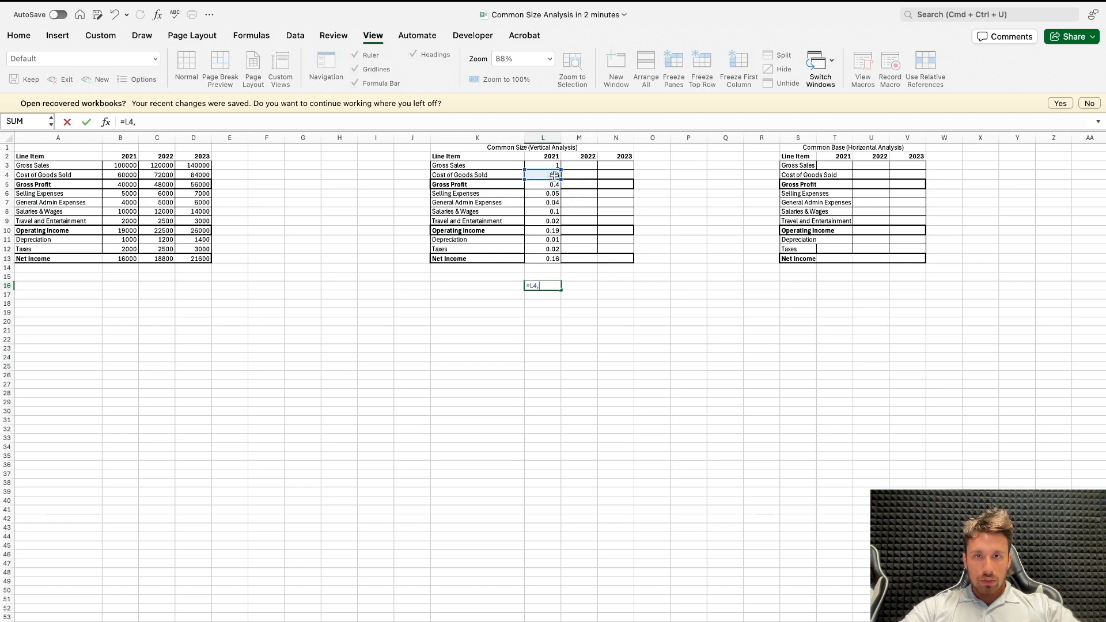
key("BackSpace")
key("BackSpace")
Step: Check the 2021 column with a SUM in L16 of cost of goods sold, the expense lines, depreciation, taxes and net income
type("SUM(")
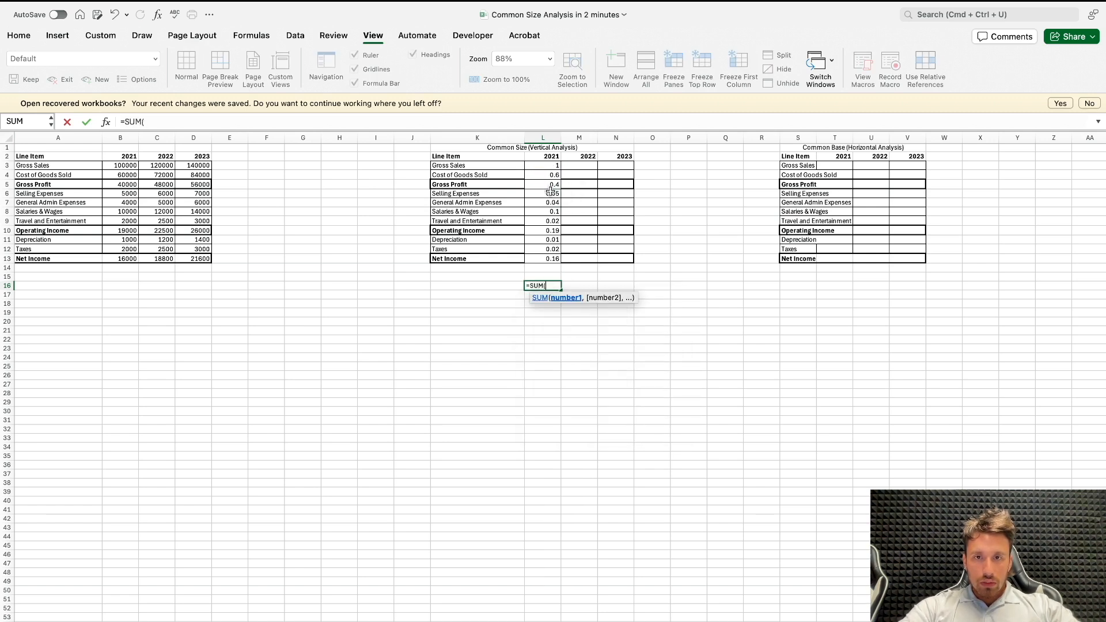
left_click(553, 183)
left_click(555, 175)
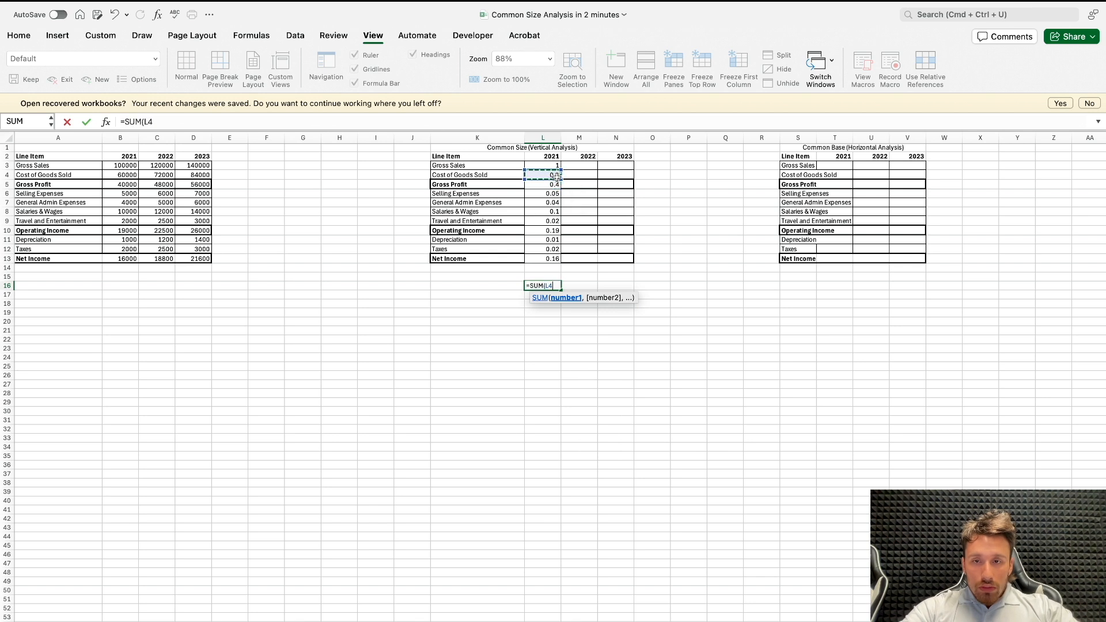
type(",")
left_click_drag(550, 194, 540, 248)
type(",")
type(",")
left_click(539, 255)
type(")")
key("Escape")
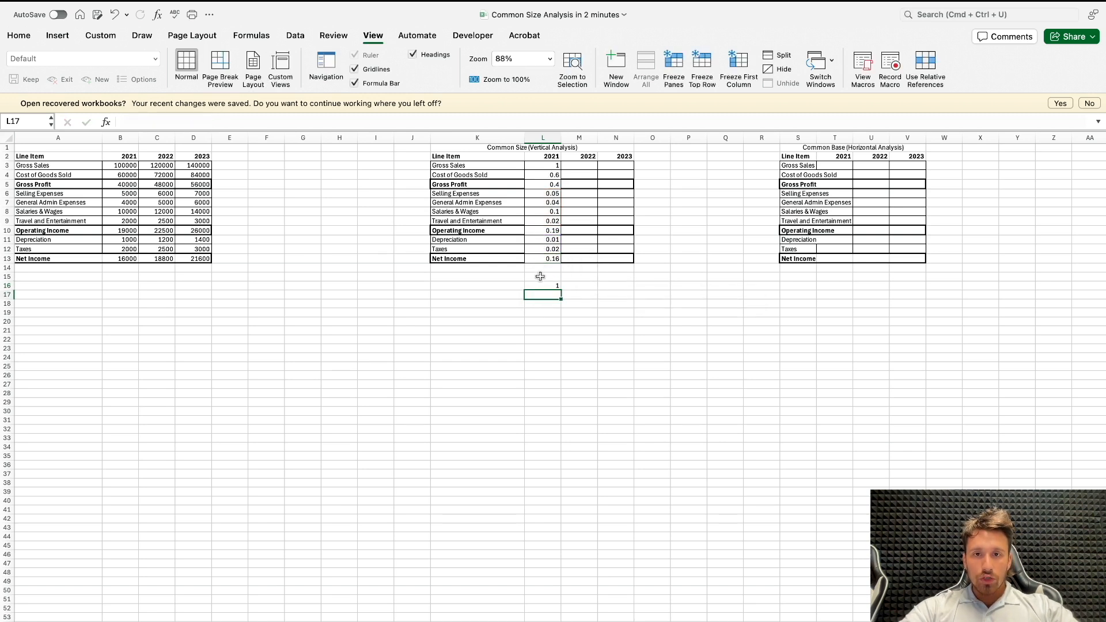
Step: Format the 2021 common size values in L3:L13 as percentages
left_click_drag(550, 156, 546, 235)
left_click_drag(554, 166, 553, 257)
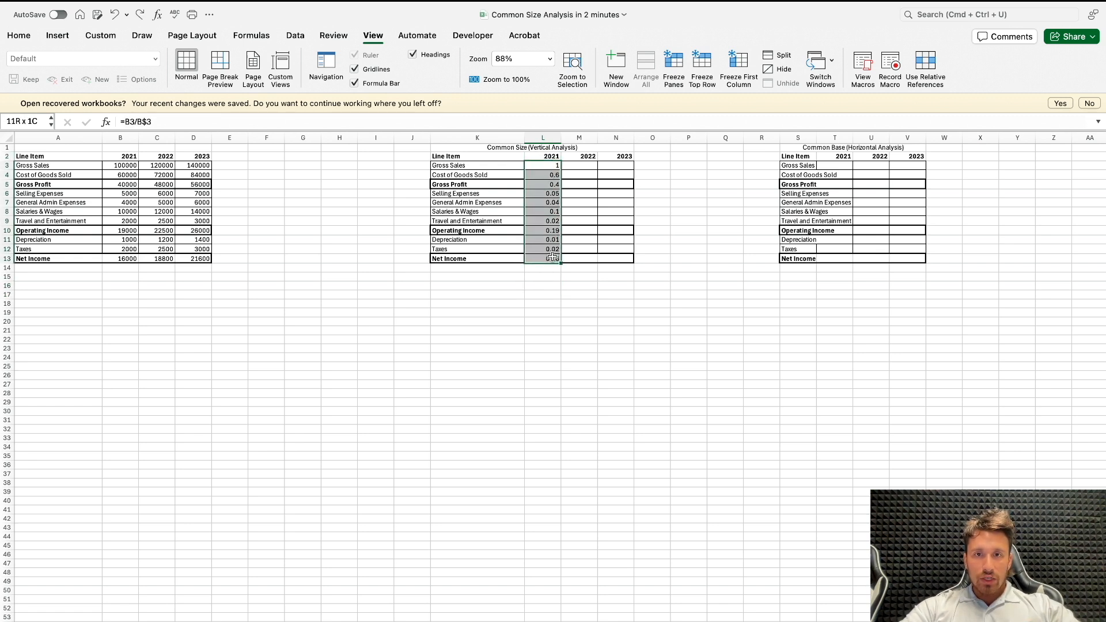
left_click(57, 35)
left_click(19, 35)
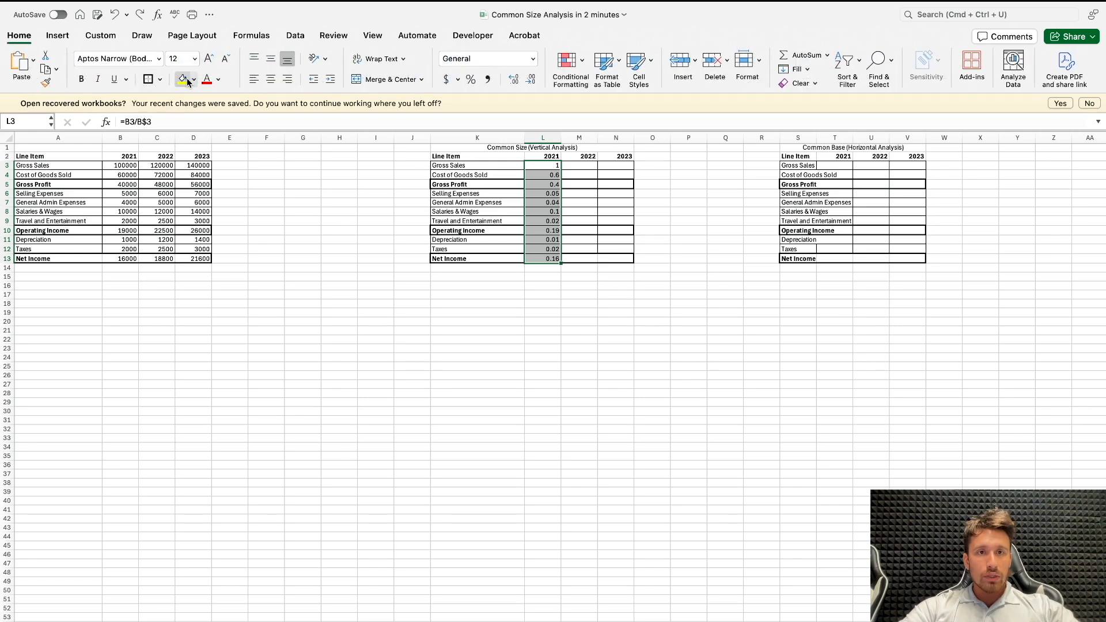
left_click(469, 78)
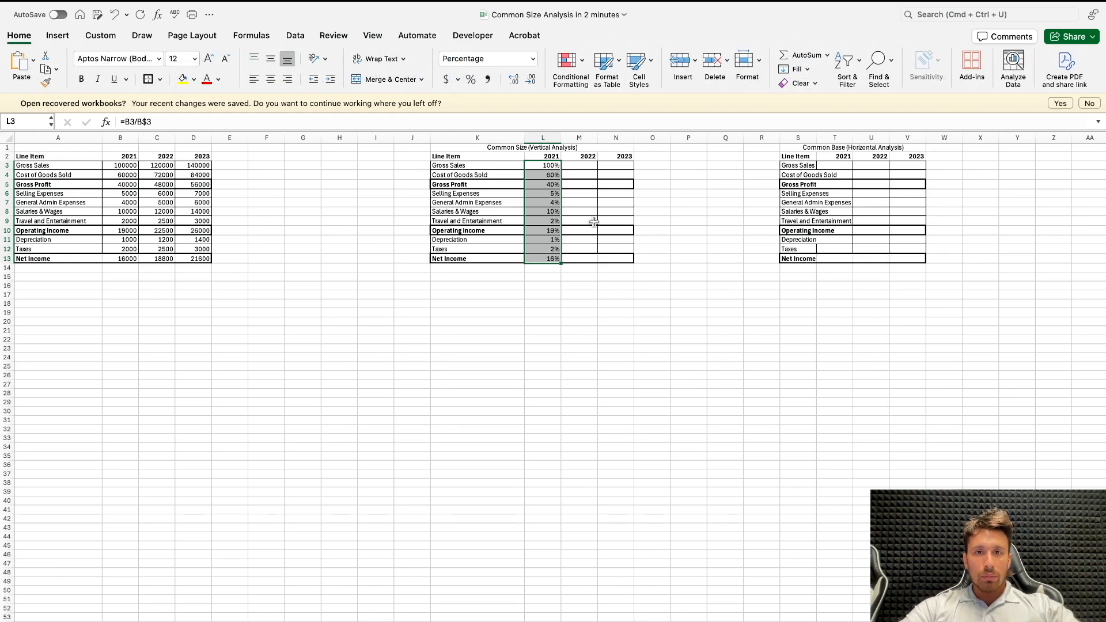
Step: Fill the 2021 percentage formulas across the 2022 and 2023 columns to N13
left_click_drag(613, 263, 620, 264)
left_click_drag(547, 172, 610, 256)
left_click(610, 256)
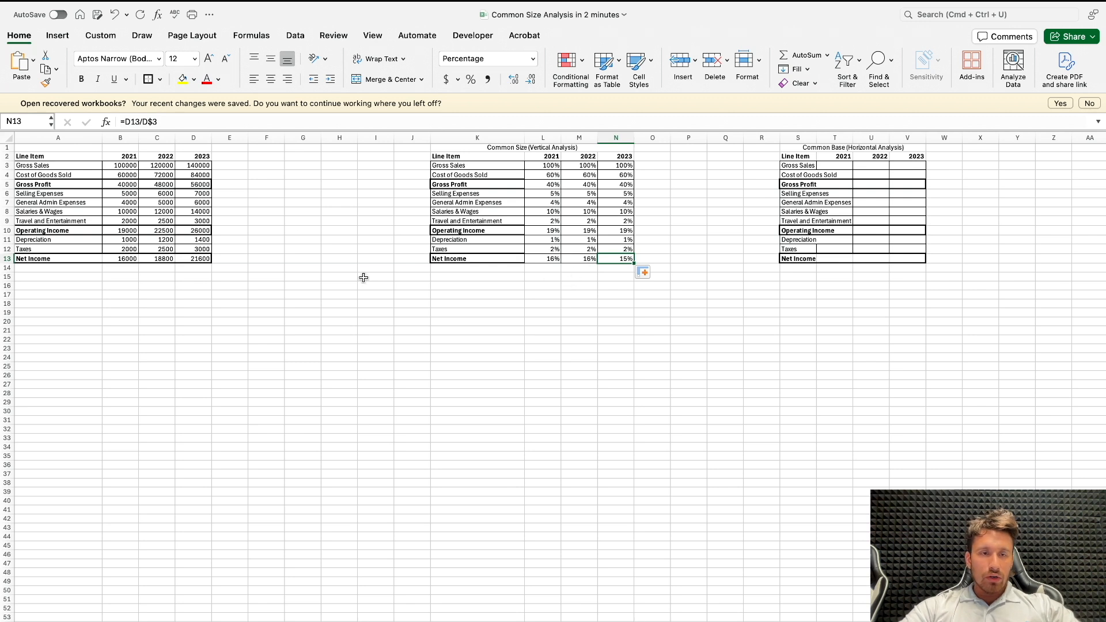
Step: Set the 2023 cost of goods sold in D4 to 90,000
left_click(201, 175)
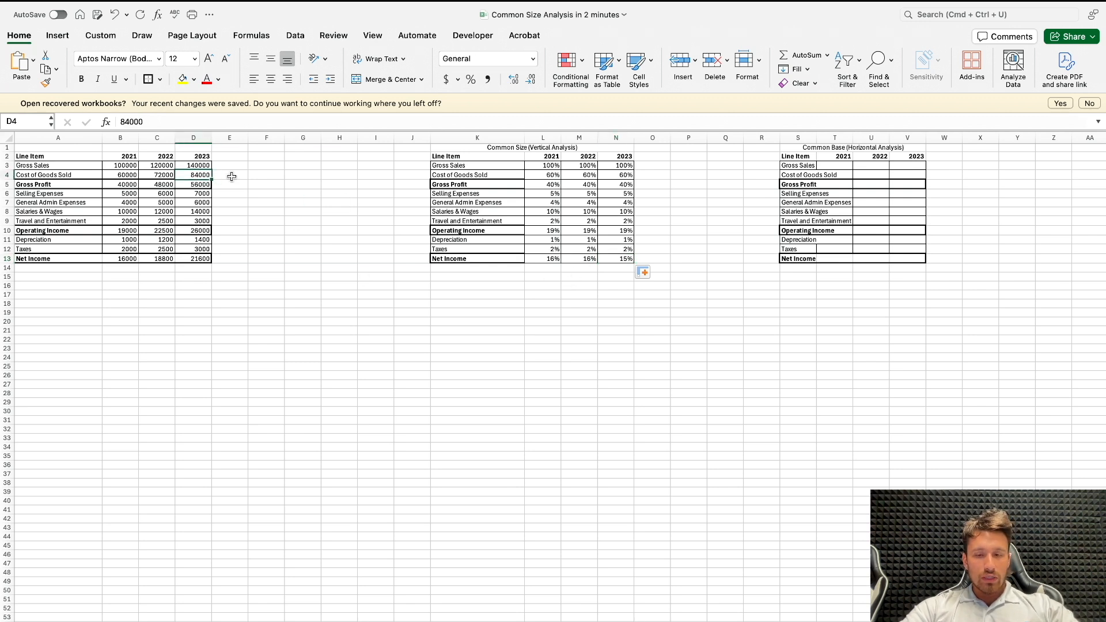
type("90,")
key("Return")
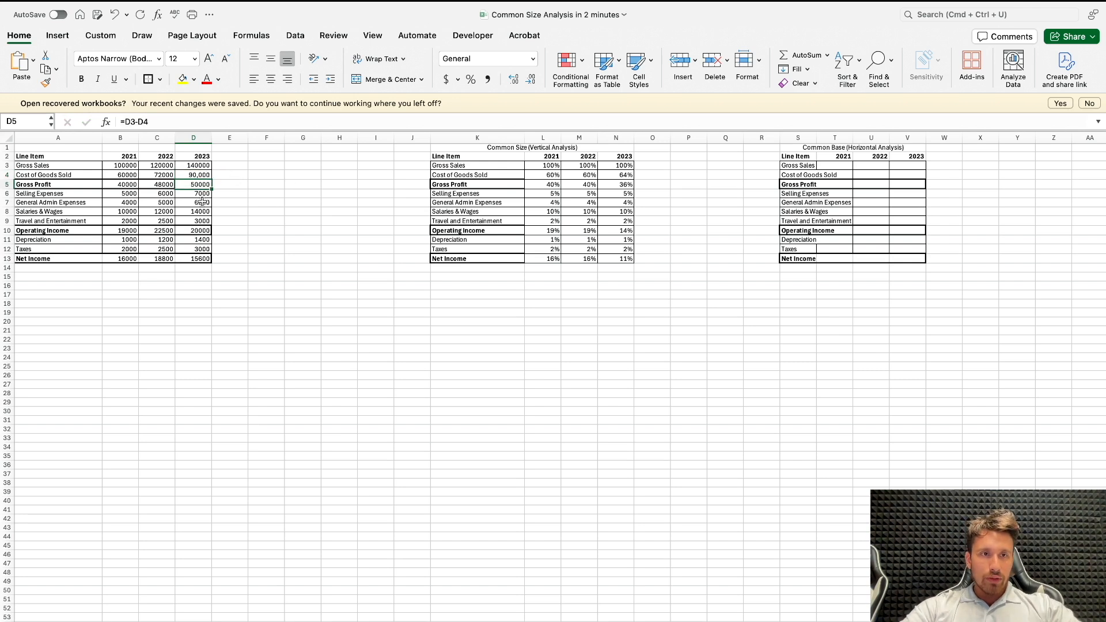
left_click(194, 174)
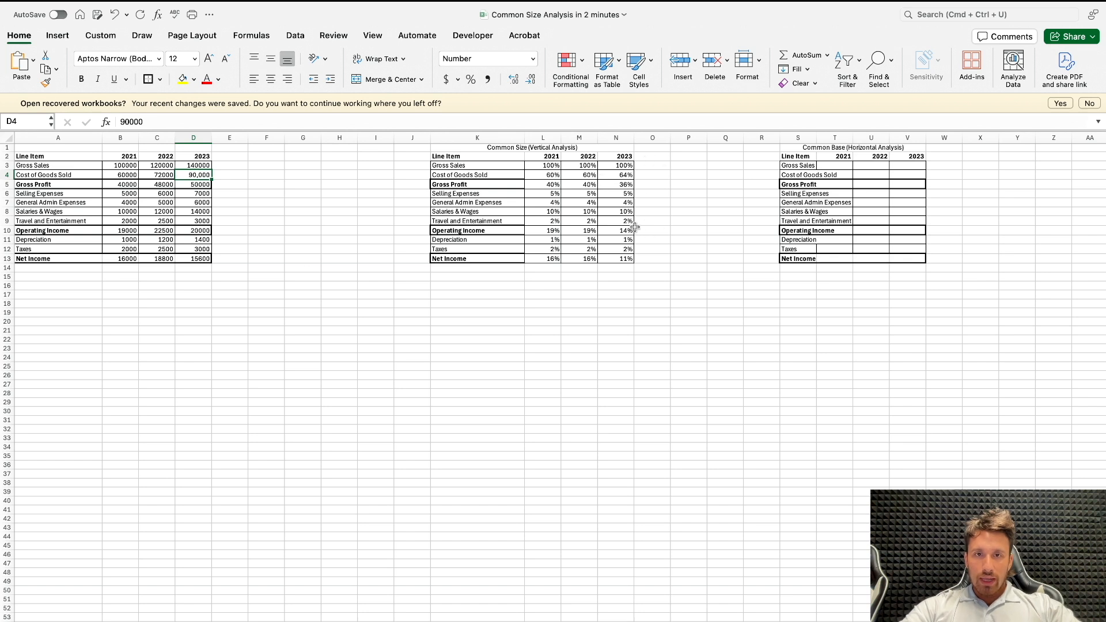
left_click(561, 138)
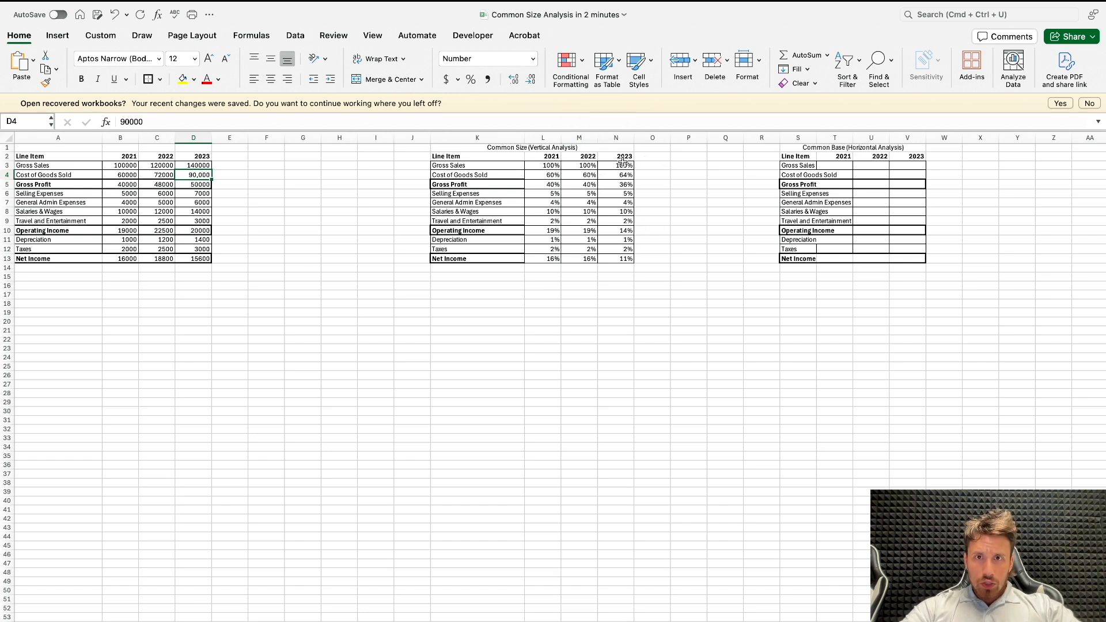
Step: Add a bold "Average" header in O2 beside the vertical analysis table's 2023 column
left_click(657, 159)
type("Average")
key("Return")
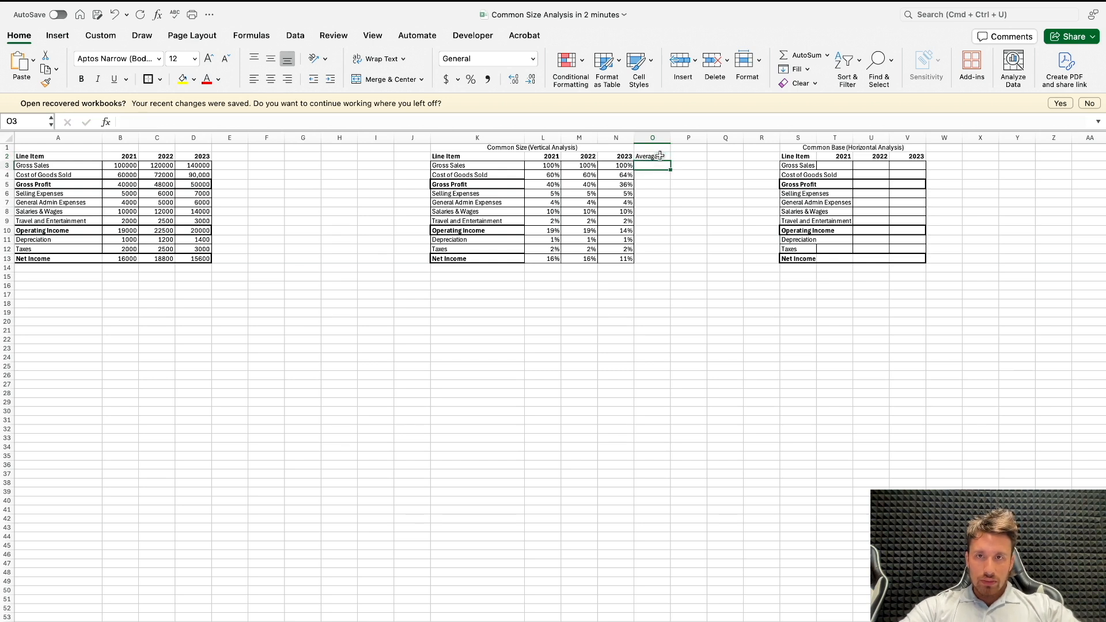
left_click(660, 156)
key("super+b")
Step: Enter =AVERAGE(L3:N3) in O3 and fill it down the Average column to O13
left_click(647, 169)
type("=")
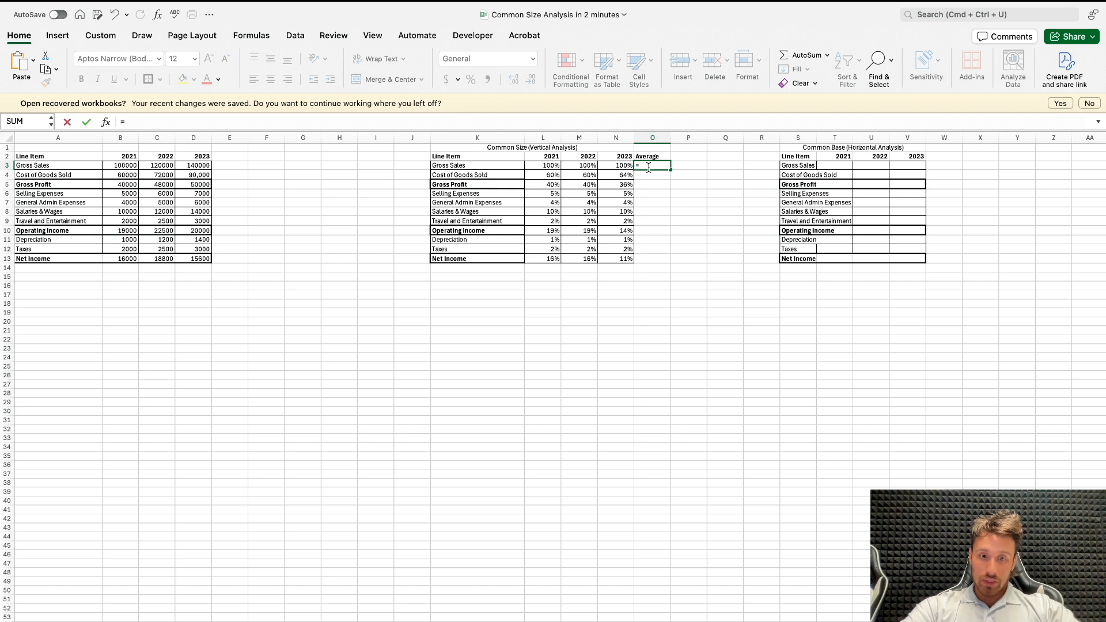
type("AVERAGE(")
key("BackSpace")
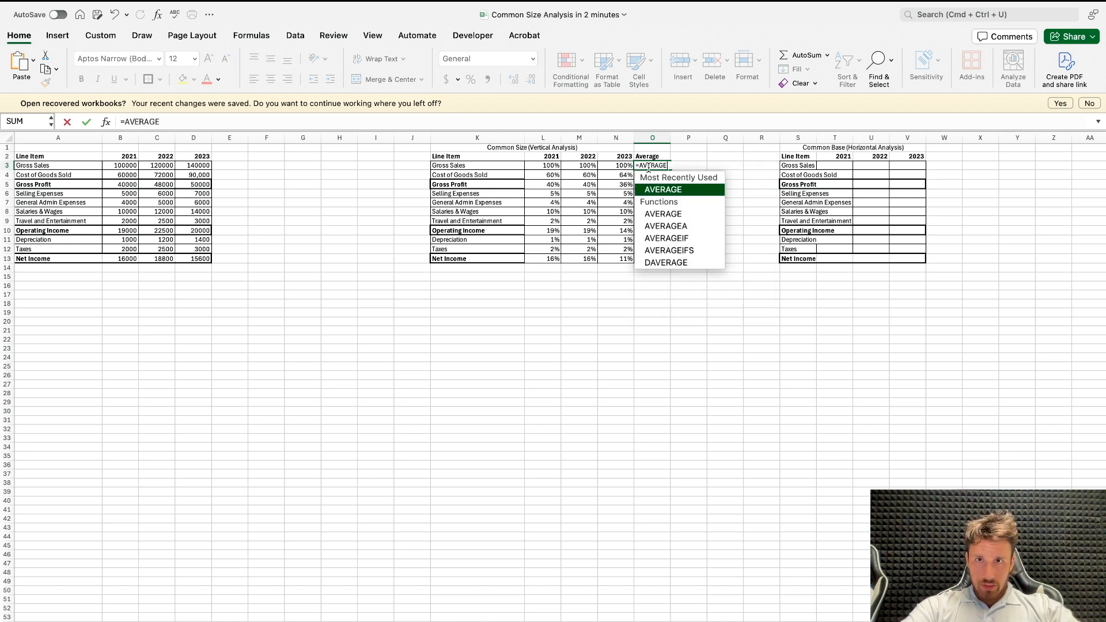
type("(")
left_click_drag(544, 165, 625, 165)
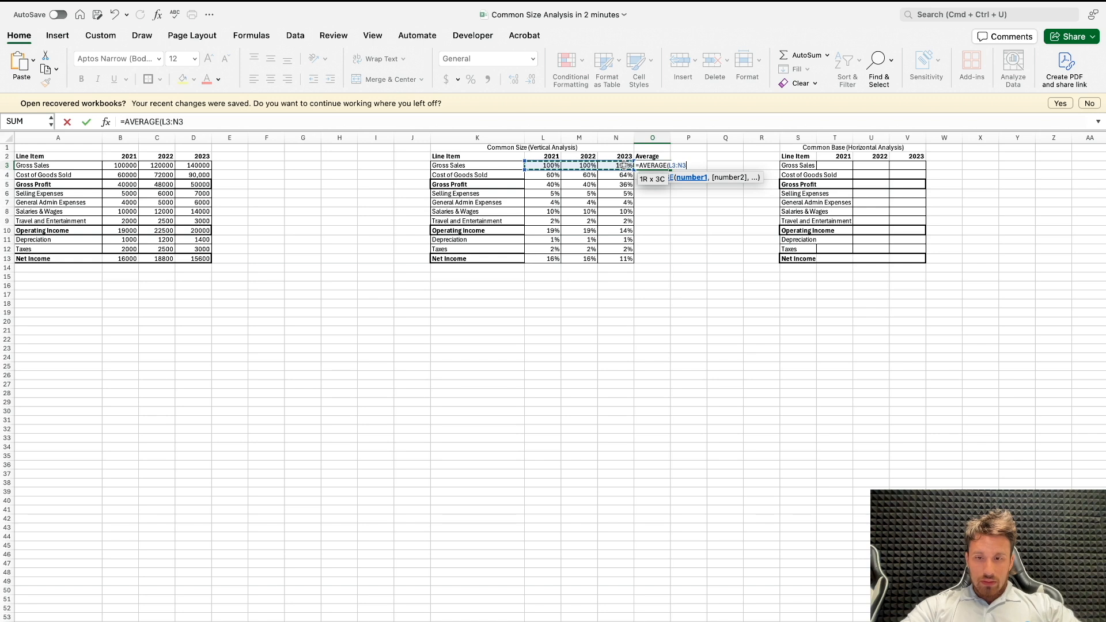
key("Return")
left_click(668, 166)
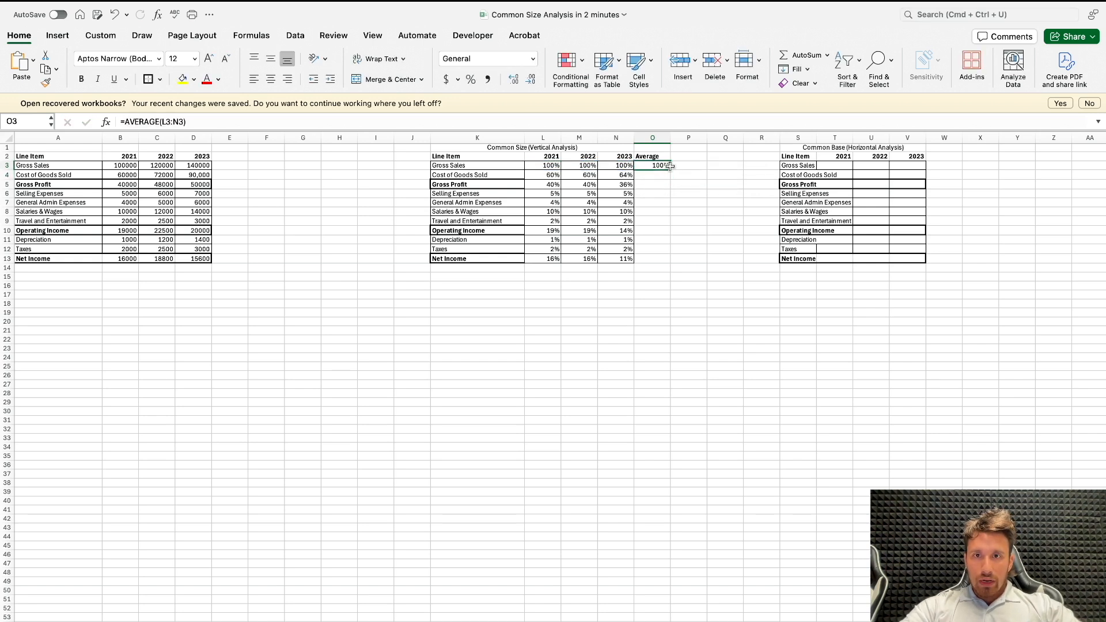
left_click_drag(670, 173, 668, 260)
Step: Examine the average of each line item in O4:O13 and the yearly percentages in the vertical analysis table
left_click(659, 175)
left_click(659, 184)
left_click(658, 194)
left_click(659, 203)
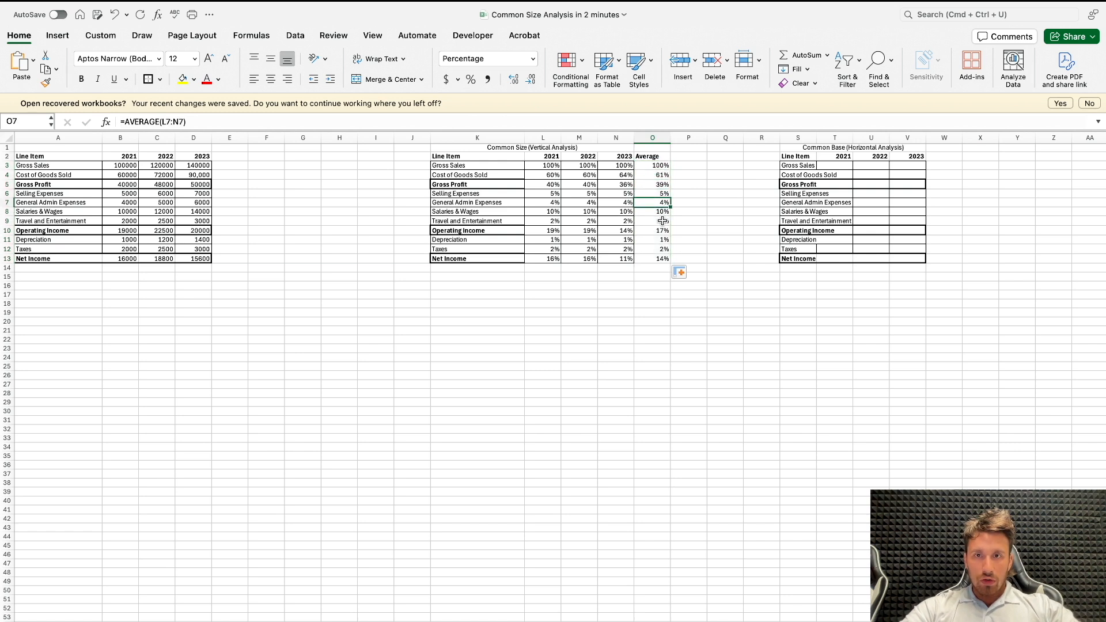
left_click(659, 213)
left_click(660, 221)
left_click(660, 230)
left_click(660, 240)
left_click(661, 249)
left_click(661, 258)
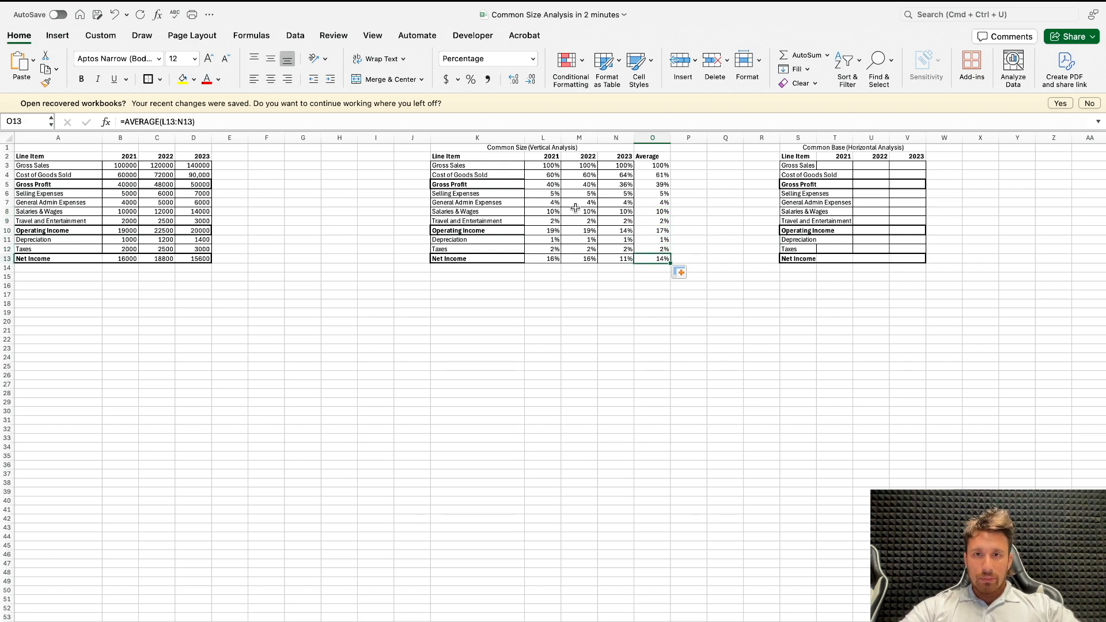
left_click_drag(553, 184, 622, 240)
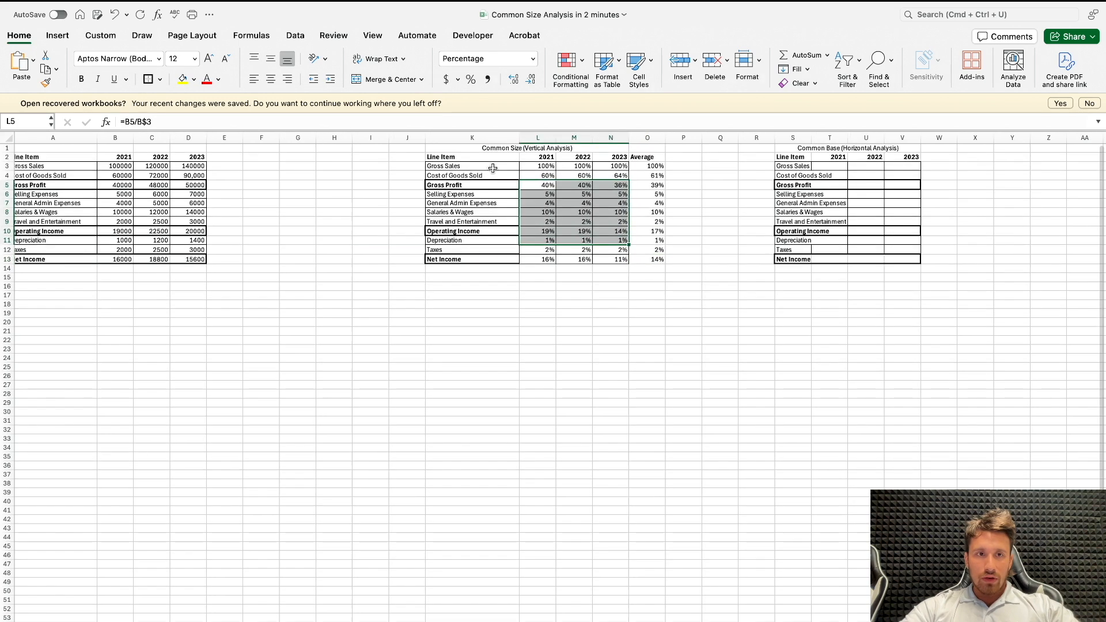
Step: Set selling expenses in the income statement to 8,000 for 2022 and 9,000 for 2023
left_click(176, 194)
left_click(168, 194)
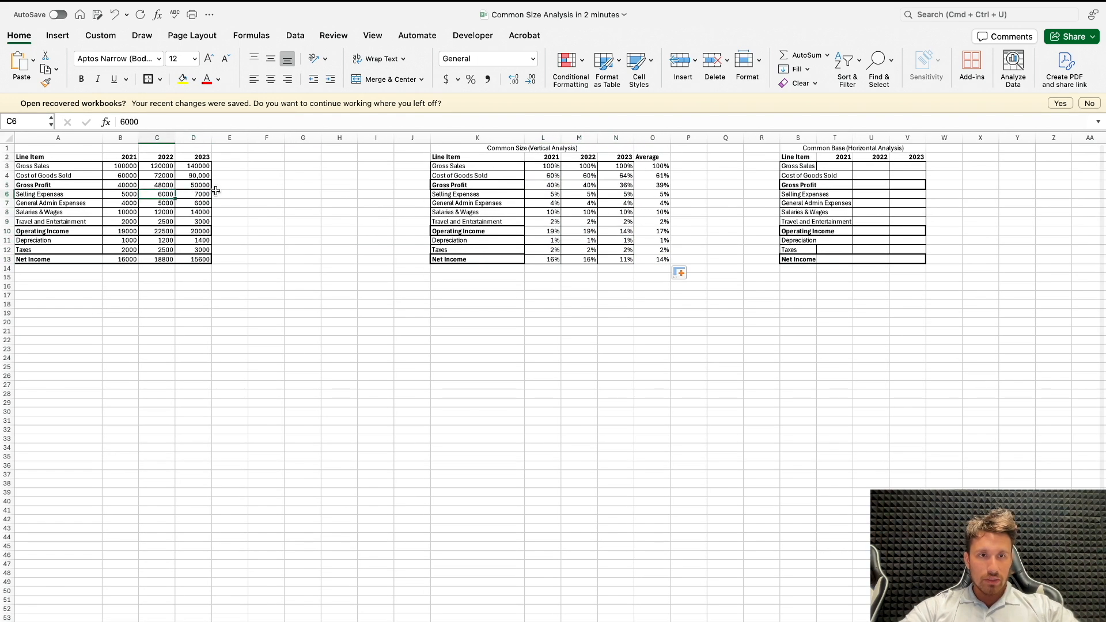
type("80m")
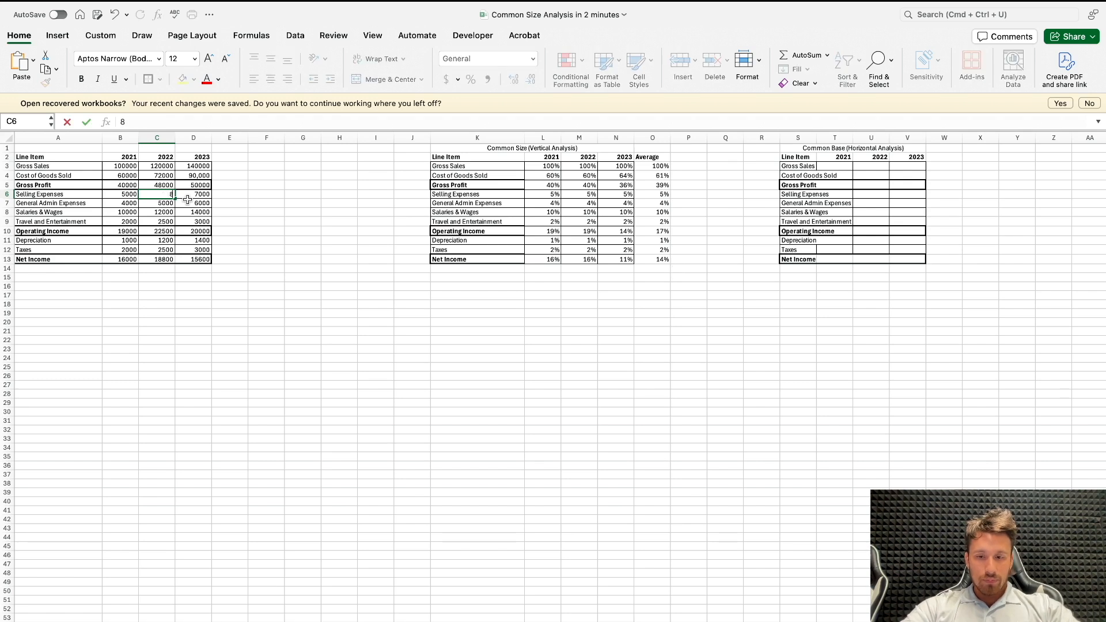
key("Return")
left_click(197, 196)
type("90")
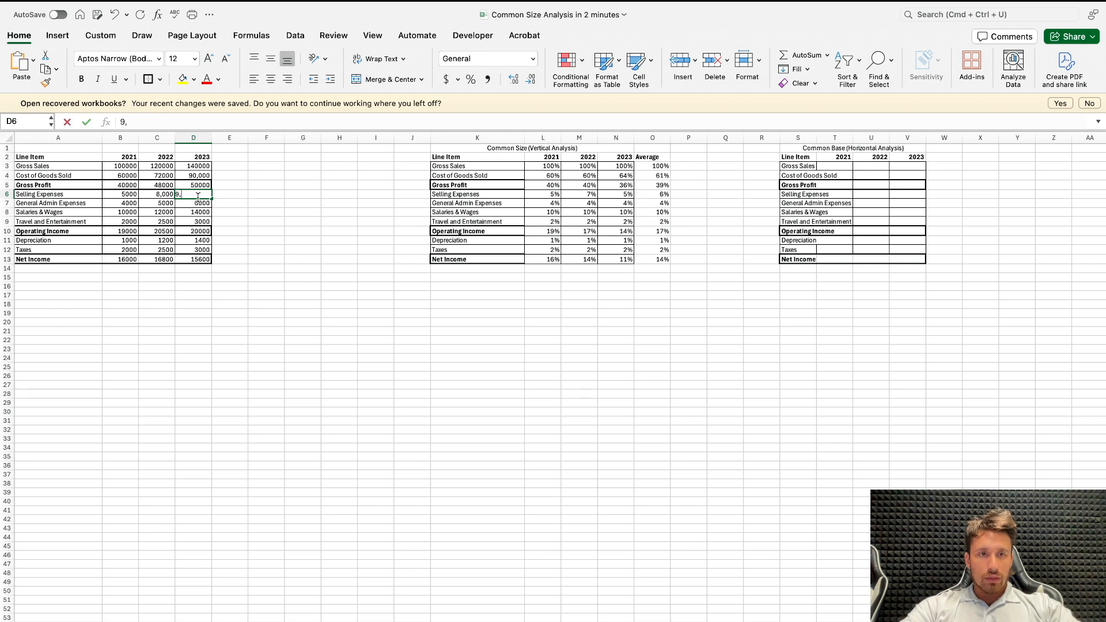
key("Return")
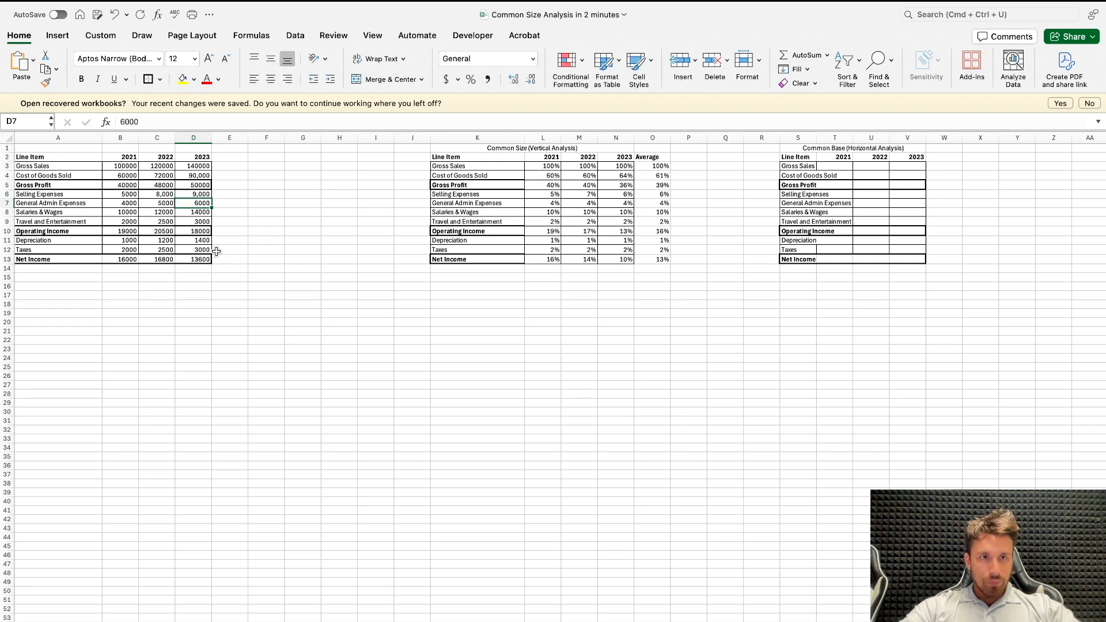
left_click(209, 259)
left_click(267, 266)
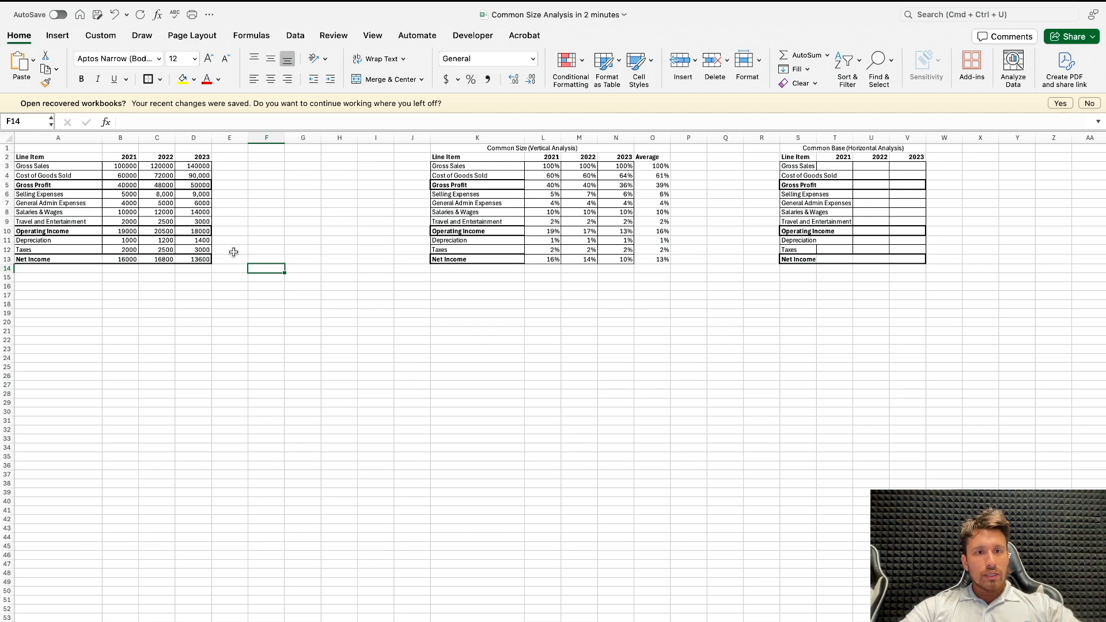
left_click_drag(662, 167, 662, 250)
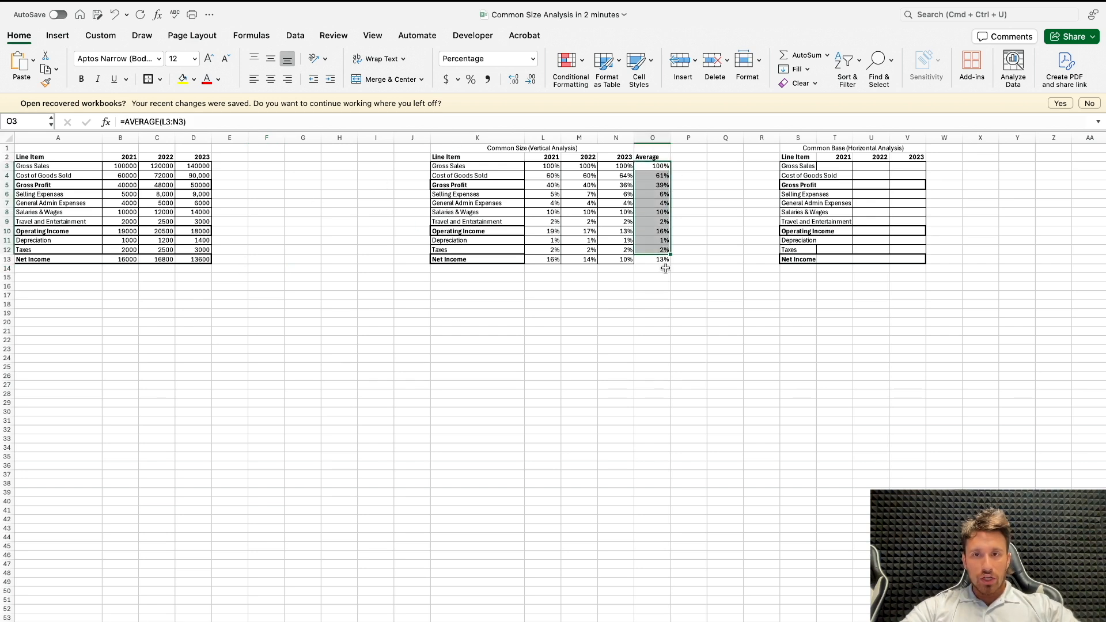
left_click(665, 268)
Step: Add the year headers 2024, 2025 and 2026 in E2:G2 beside the income statement's 2023 column
left_click(237, 158)
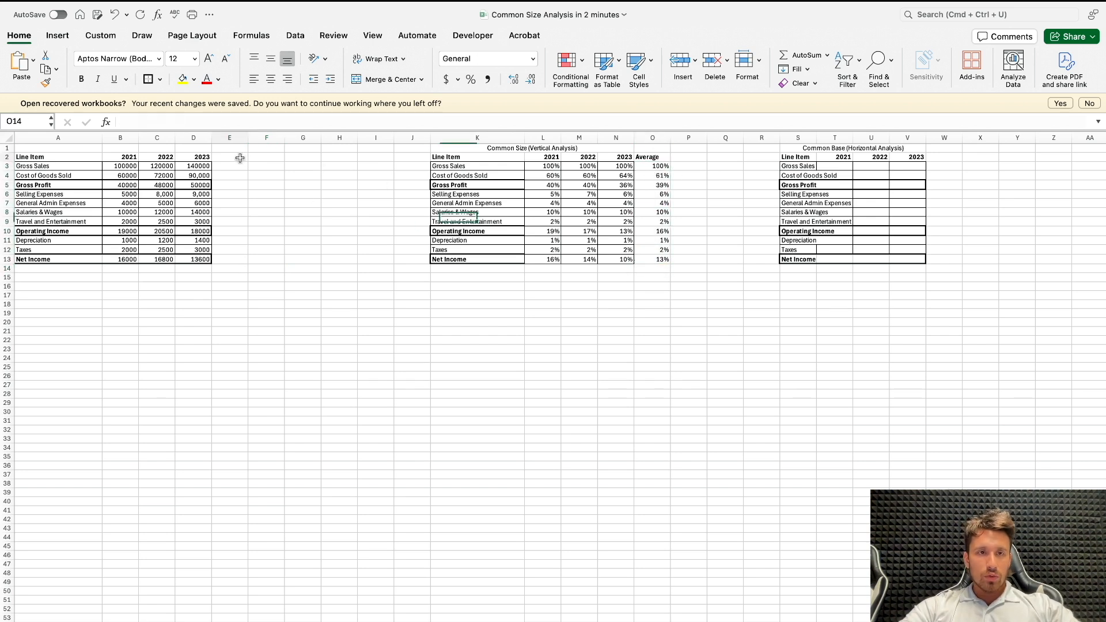
type("2024")
key("Return")
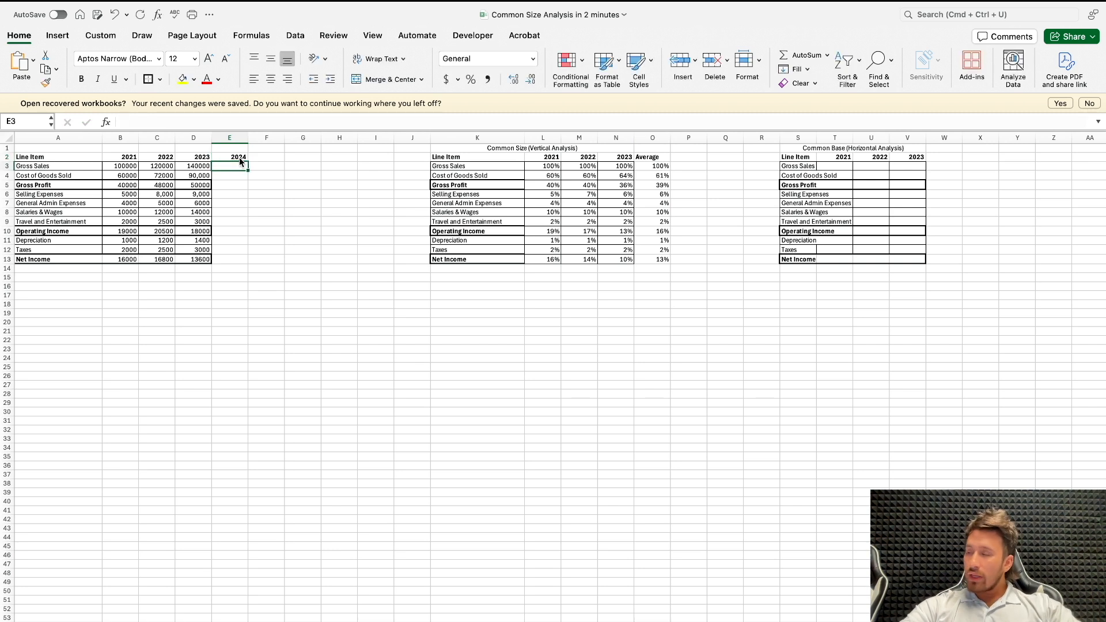
left_click(251, 157)
type("2025")
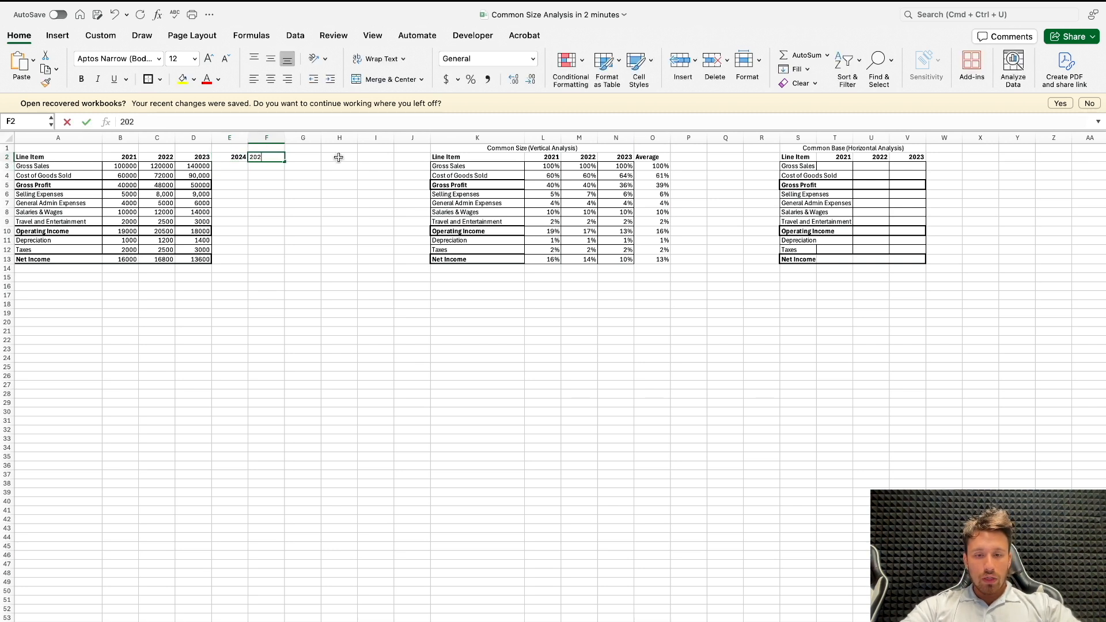
key("Return")
left_click(294, 157)
type("2026")
key("Return")
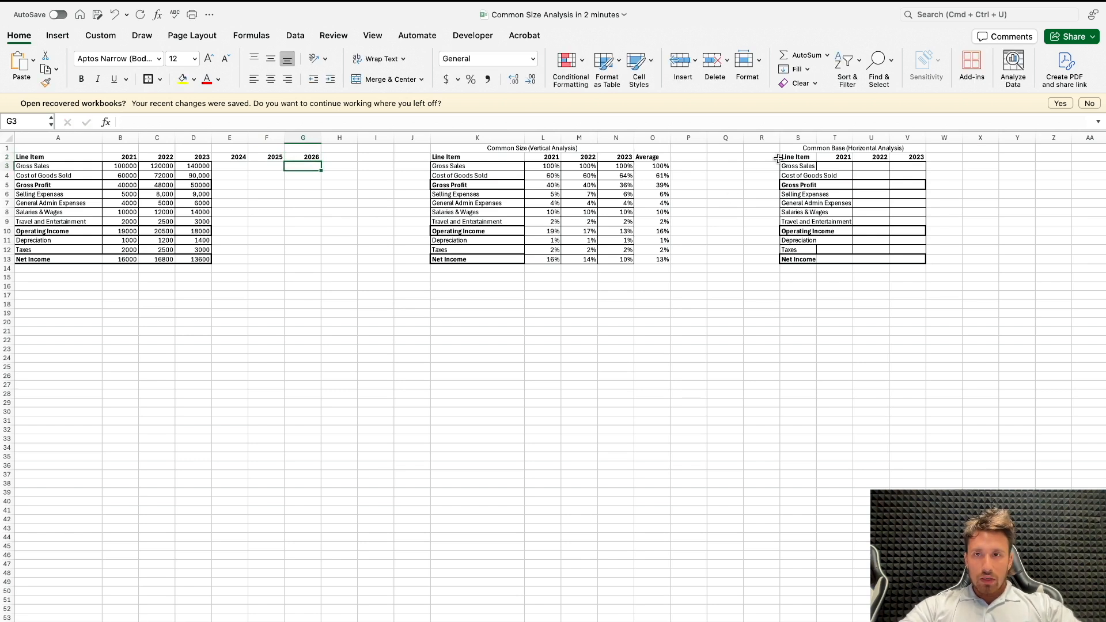
Step: Widen column S to fit the line item names and delete the 2021 column from the common base table
left_click_drag(816, 138, 890, 139)
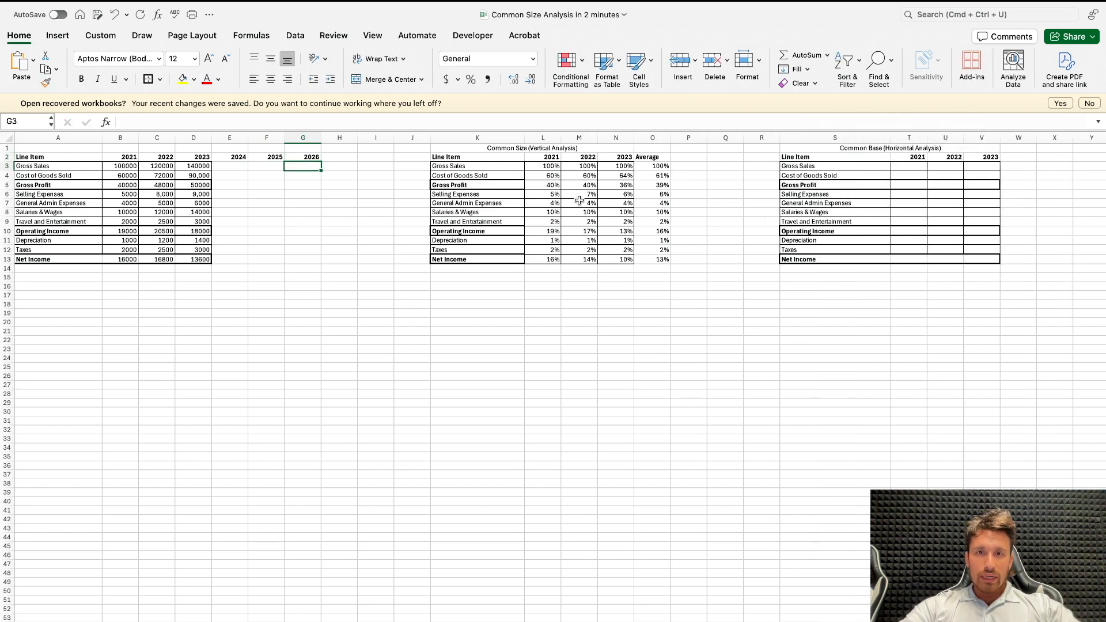
left_click(234, 167)
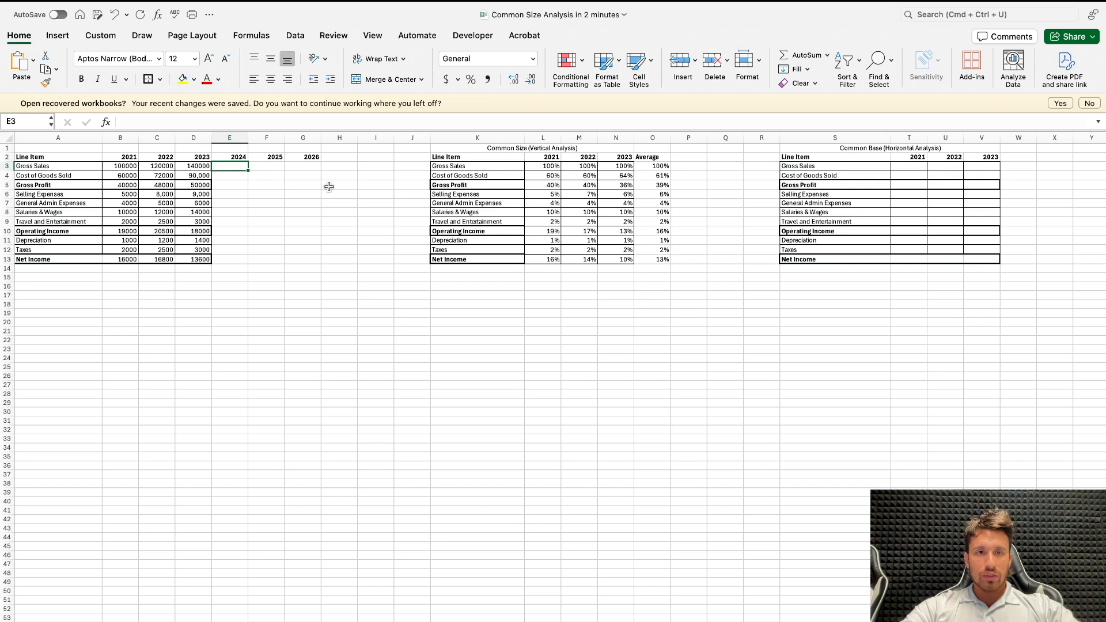
left_click(922, 139)
right_click(914, 135)
left_click(926, 222)
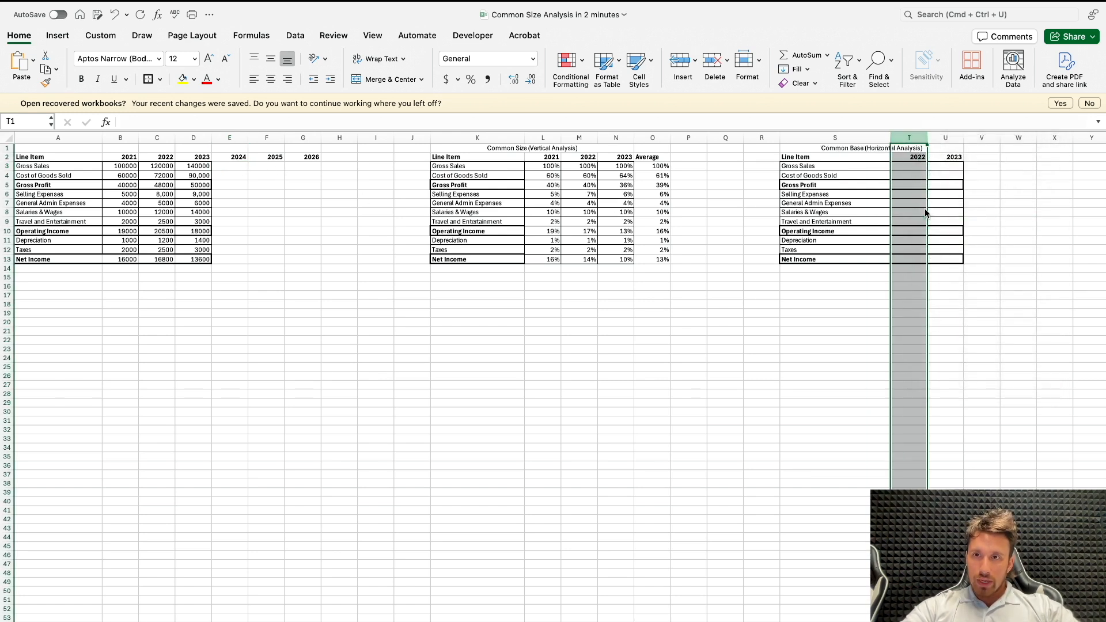
left_click(918, 185)
left_click(906, 165)
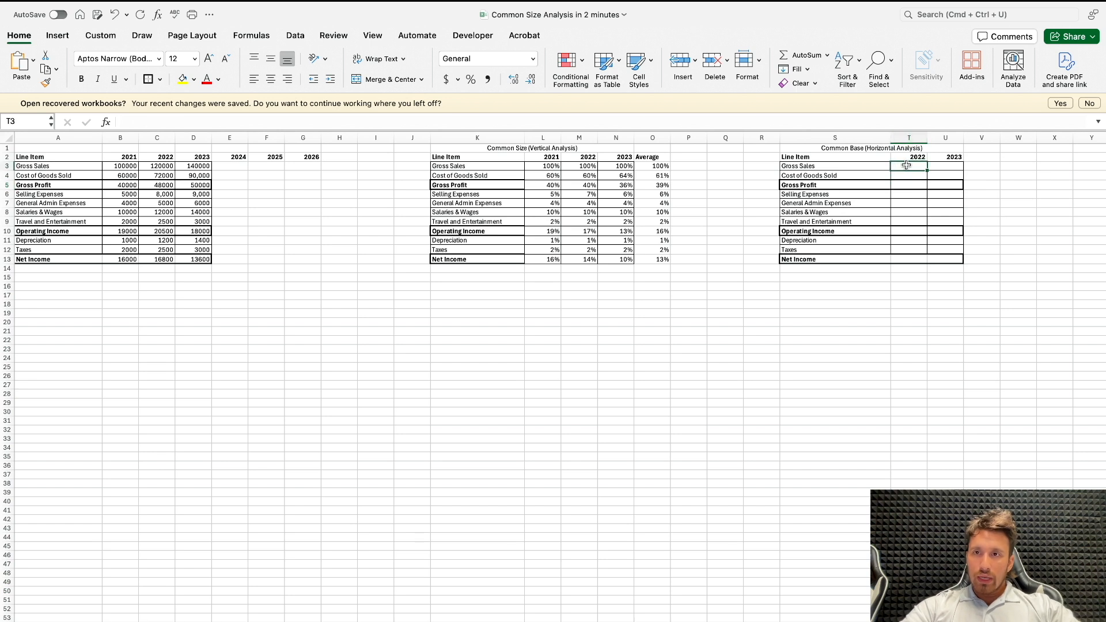
type("=")
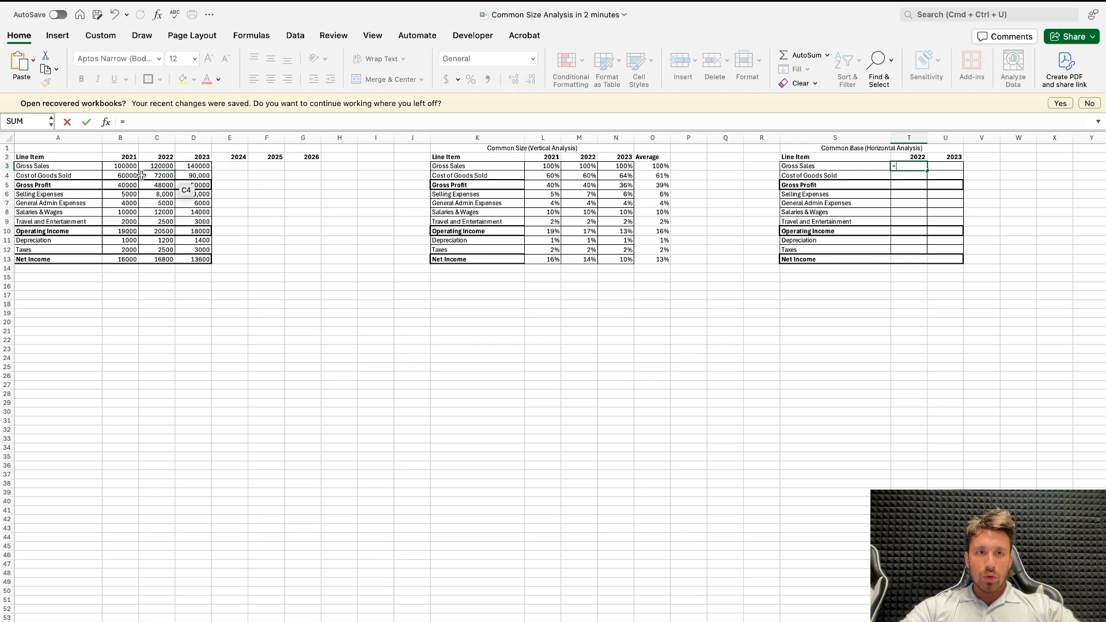
left_click(192, 171)
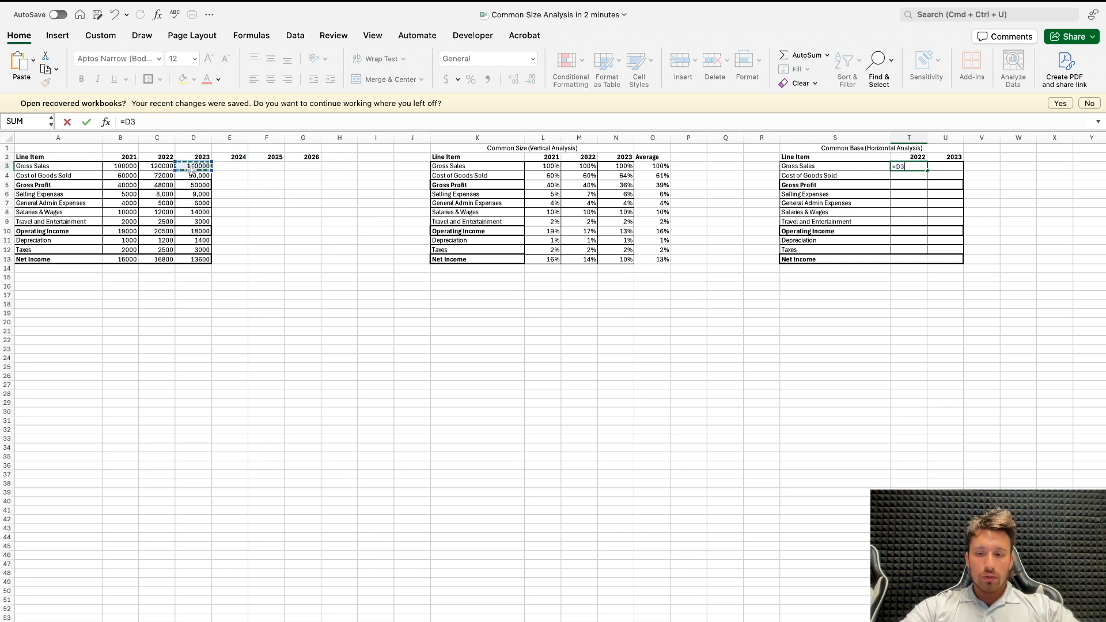
left_click(166, 166)
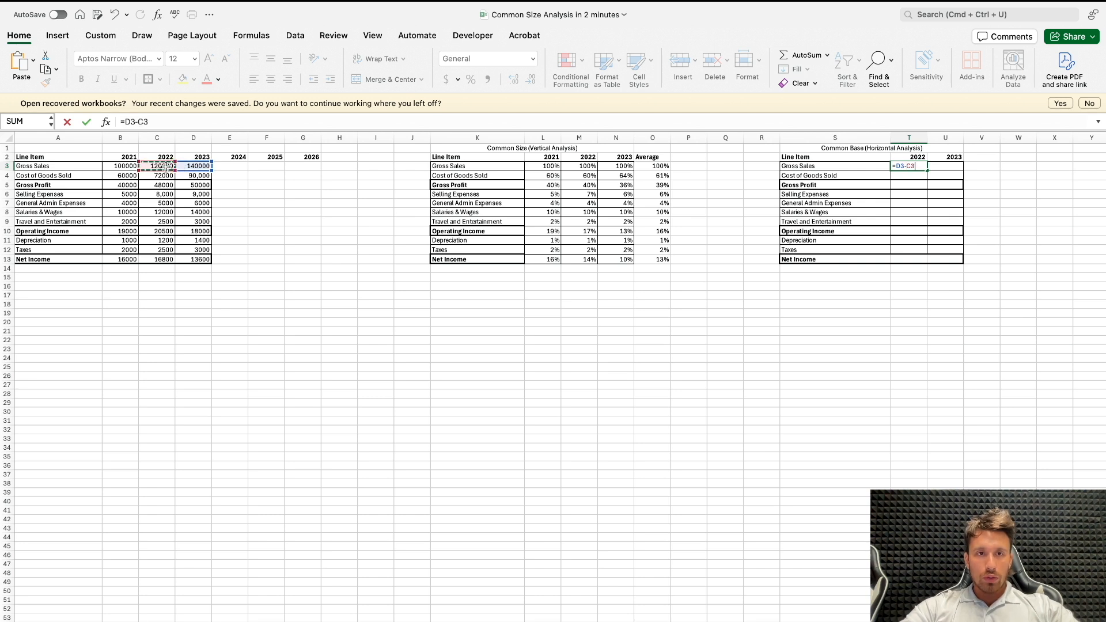
key("Escape")
left_click(909, 138)
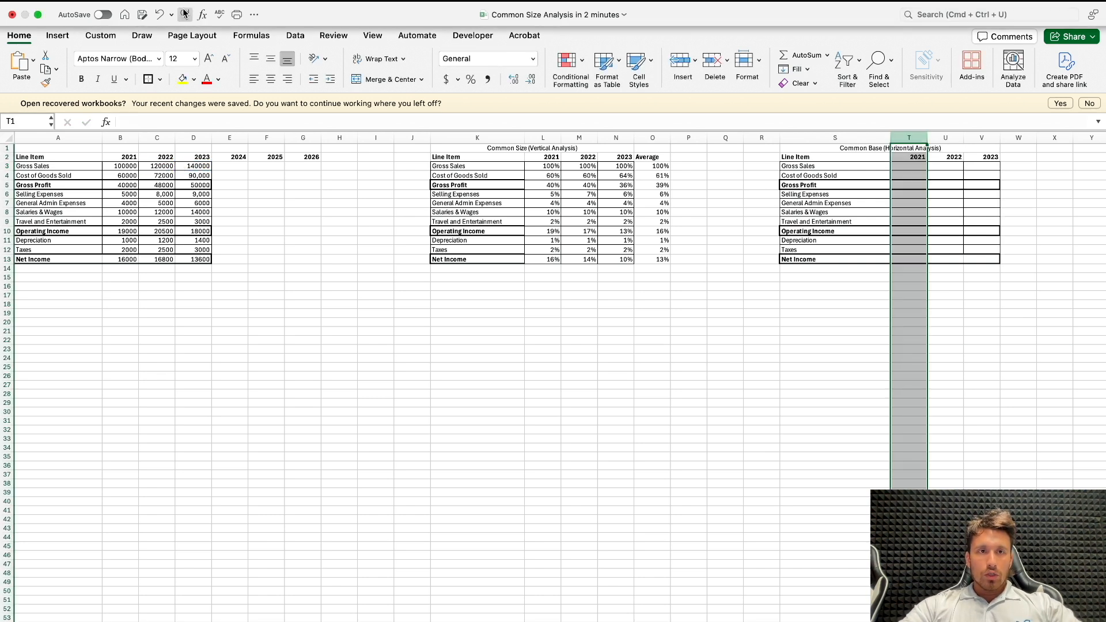
Step: Enter =(C3-B3/B3) in T3 as the 2022 gross sales formula of the horizontal analysis
left_click(908, 166)
type("=")
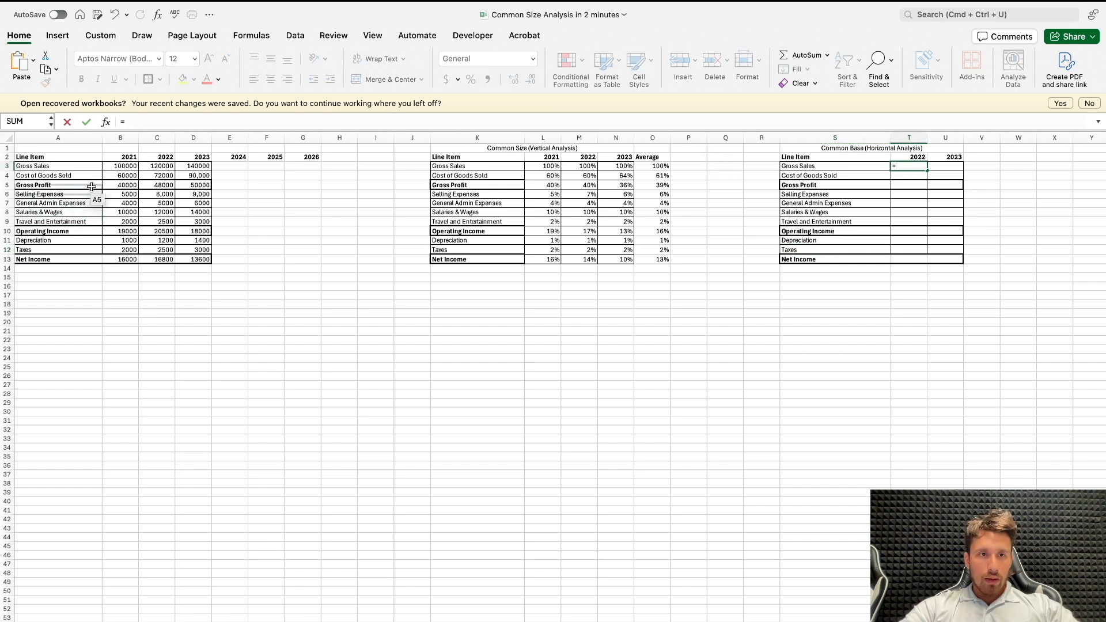
left_click(146, 166)
type("-")
left_click(118, 167)
type("/")
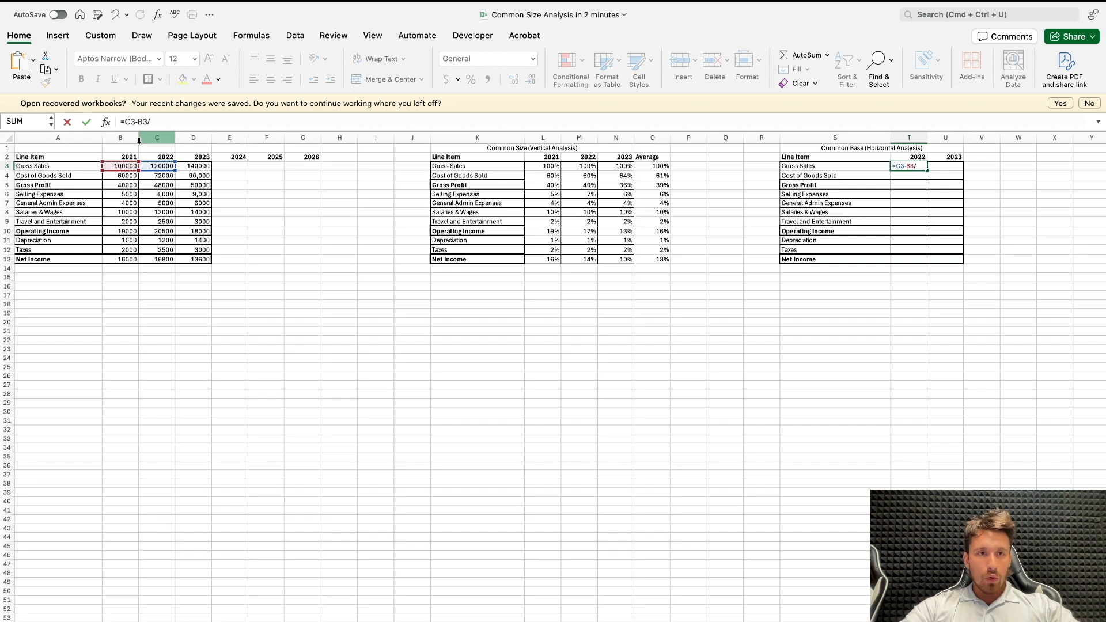
left_click(132, 165)
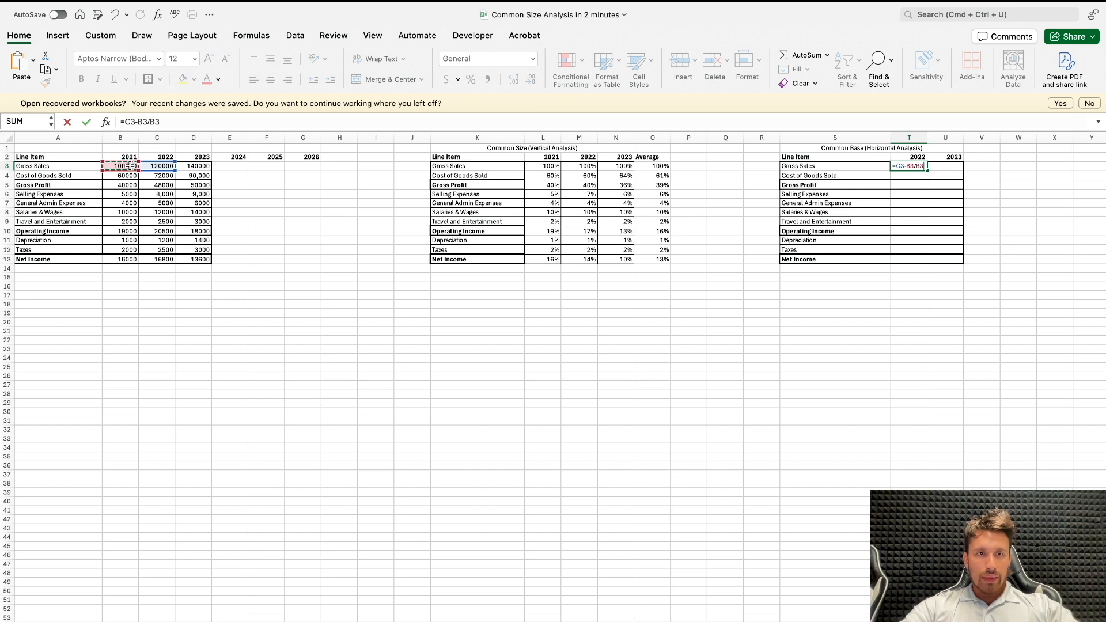
left_click(126, 121)
type("(")
key("End")
type(")")
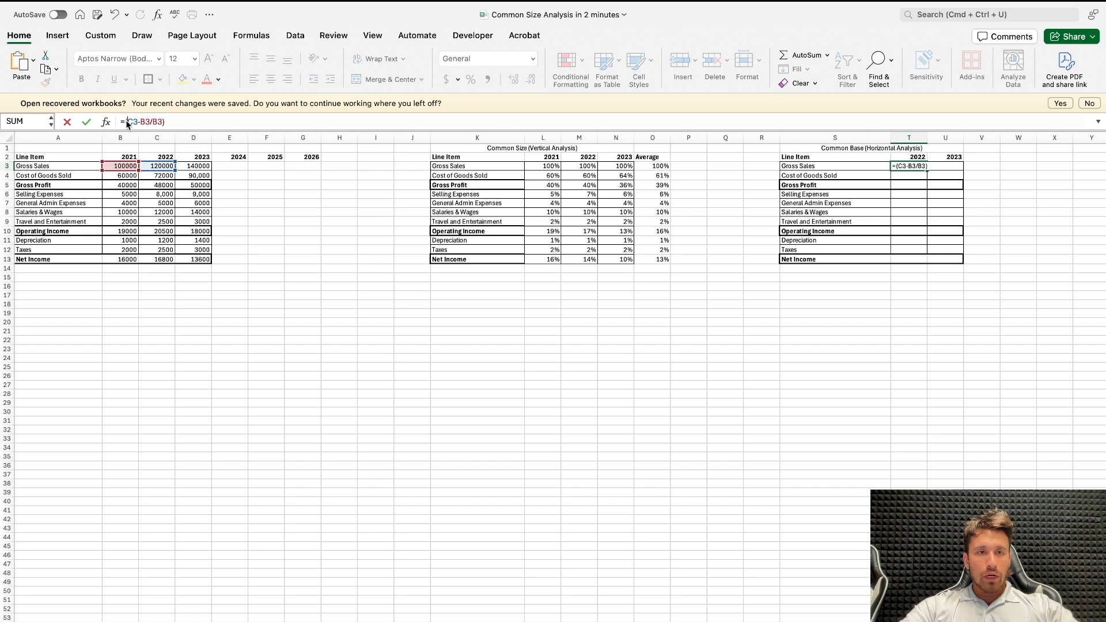
key("Return")
Step: Correct the parentheses of the 2022 gross sales formula in T3 to =((C3-B3)/B3)
left_click(901, 166)
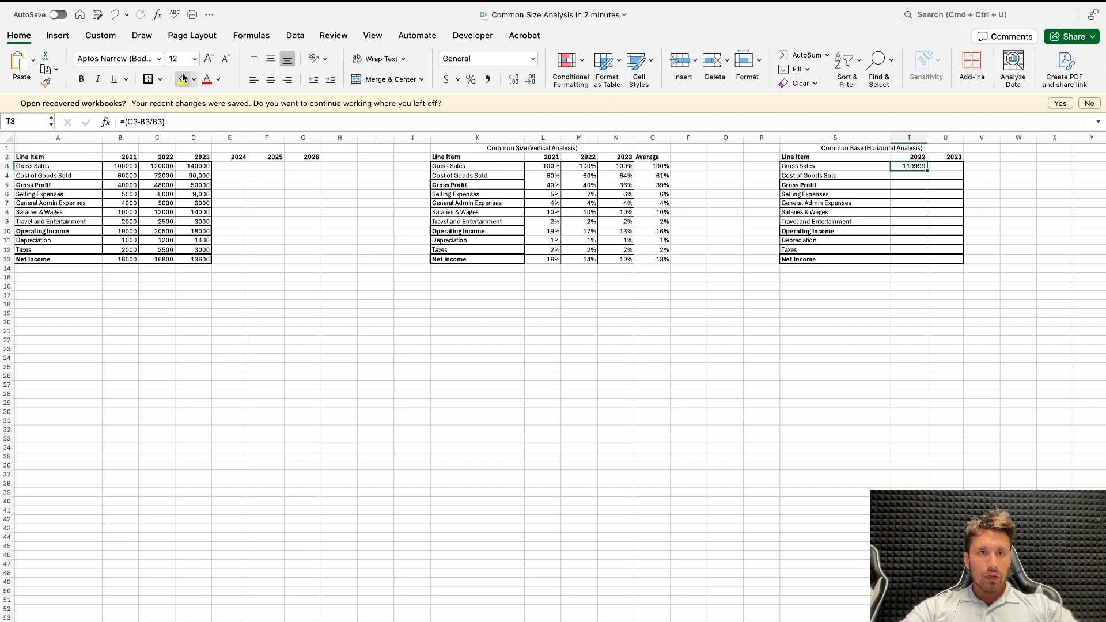
left_click(148, 121)
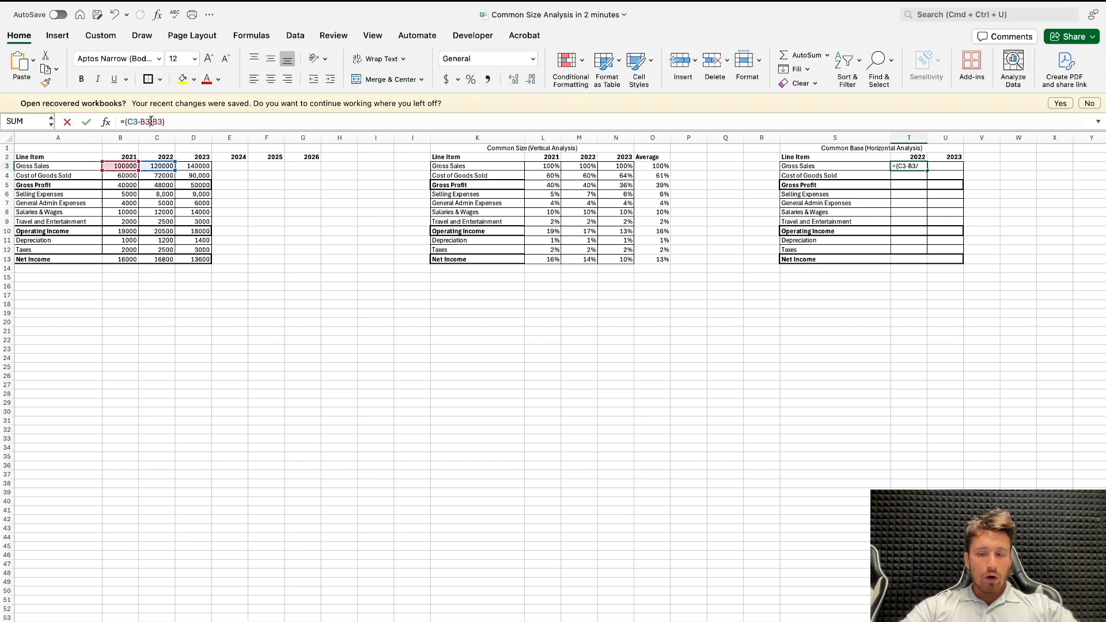
type(")")
type("(")
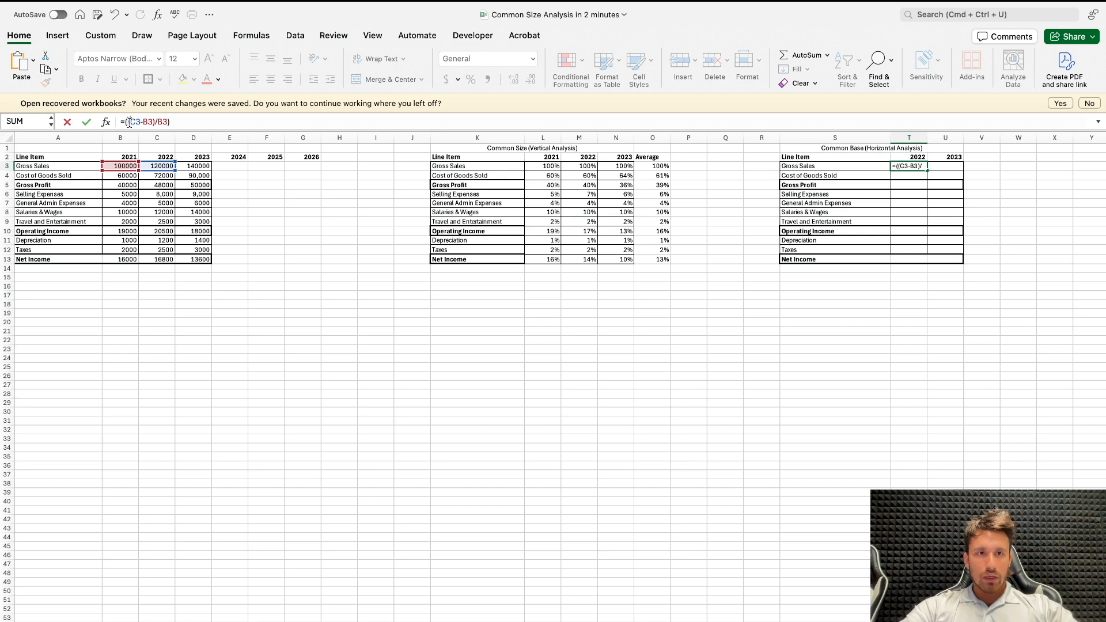
key("Return")
Step: Fill the gross sales growth formula from T3 into the 2023 column and format T3:U3 as percentages
left_click(914, 167)
left_click_drag(925, 167, 953, 169)
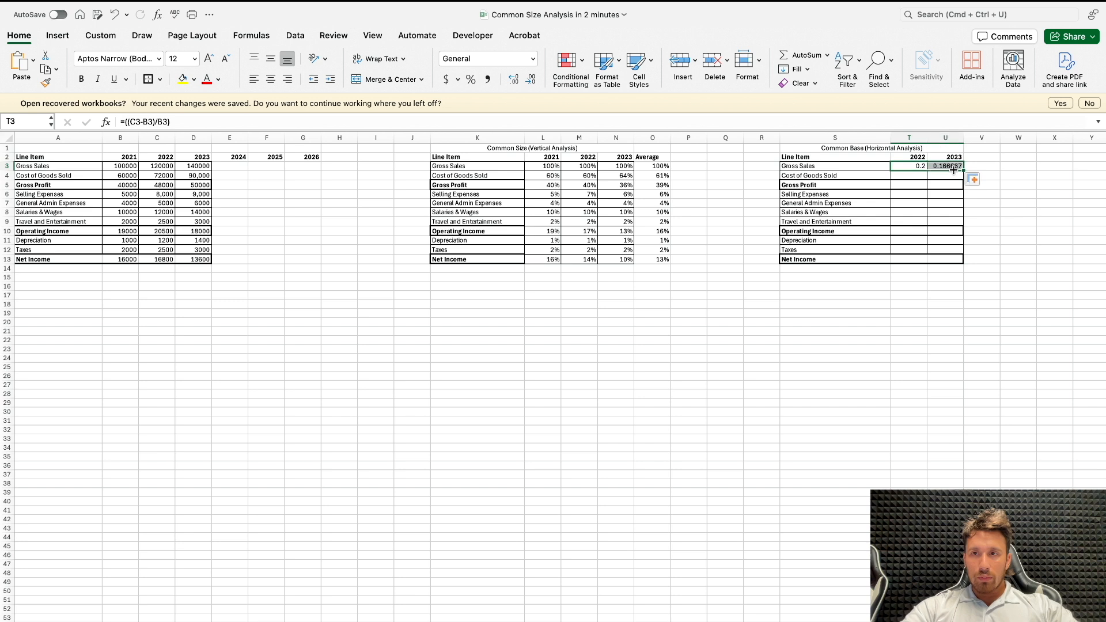
left_click(459, 78)
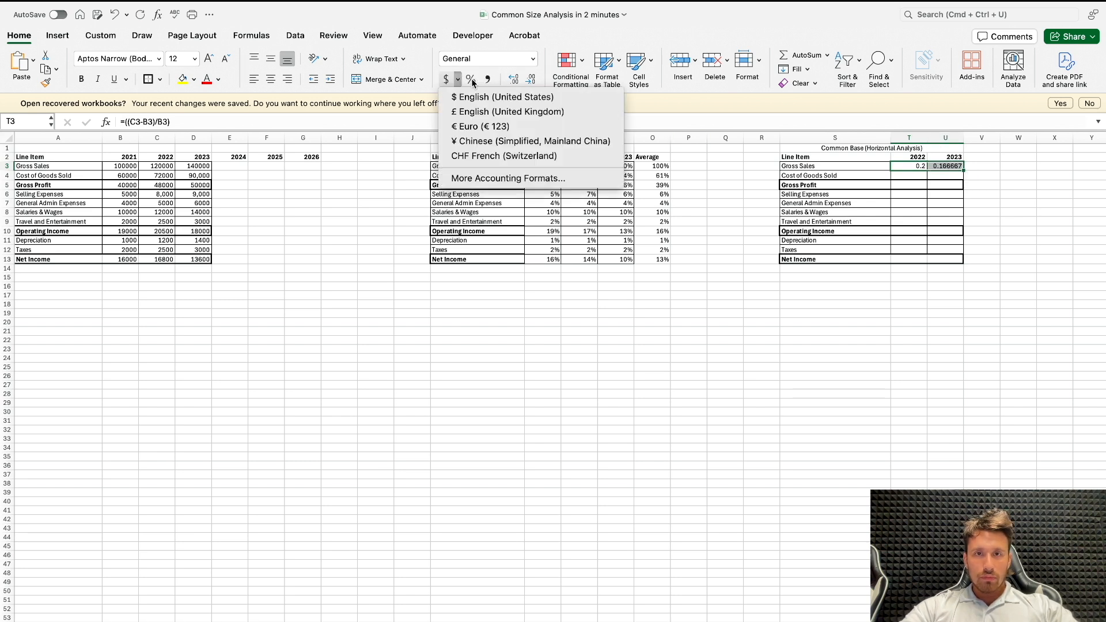
left_click(471, 79)
left_click(471, 79)
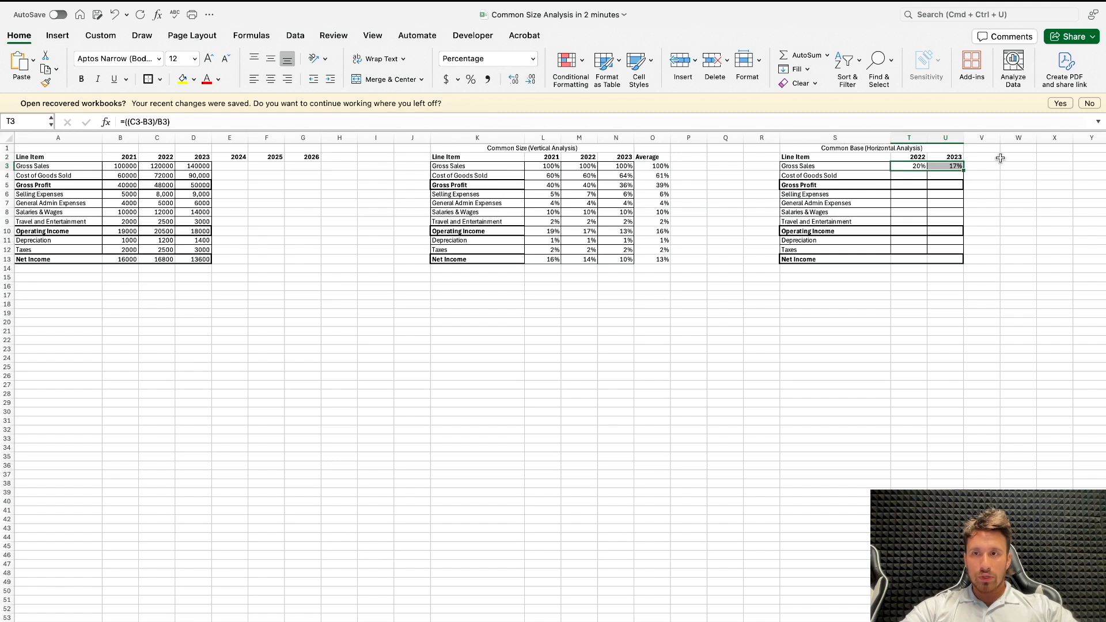
Step: Add an Average column in V2 of the horizontal analysis and average the 2022 and 2023 gross sales growth, T3:U3, in V3
left_click(982, 155)
key("Return")
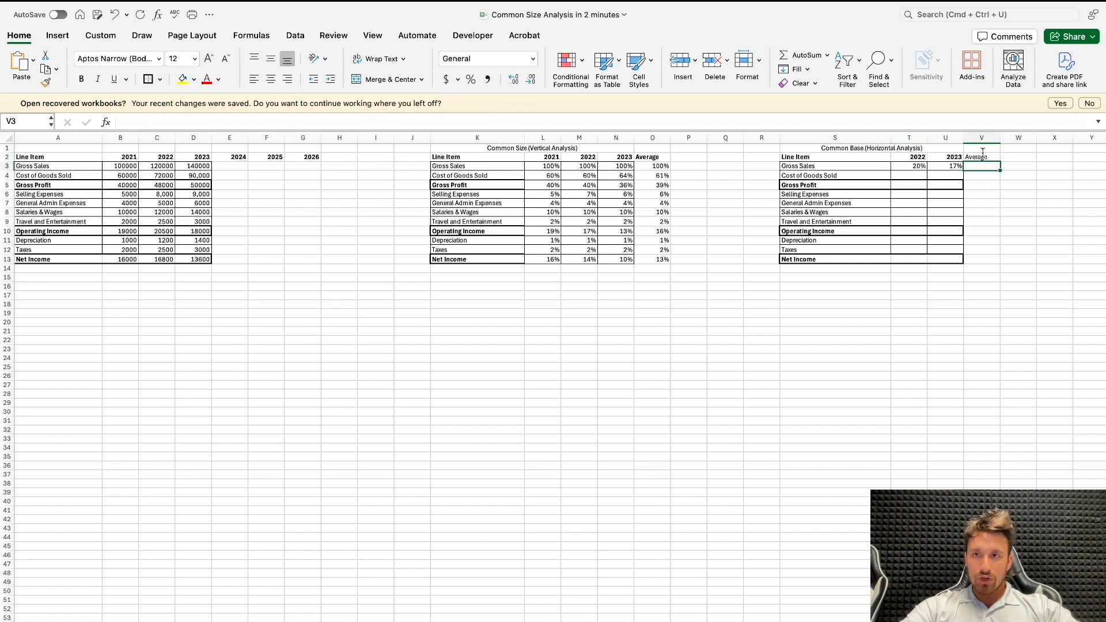
type("=AVERAGE(")
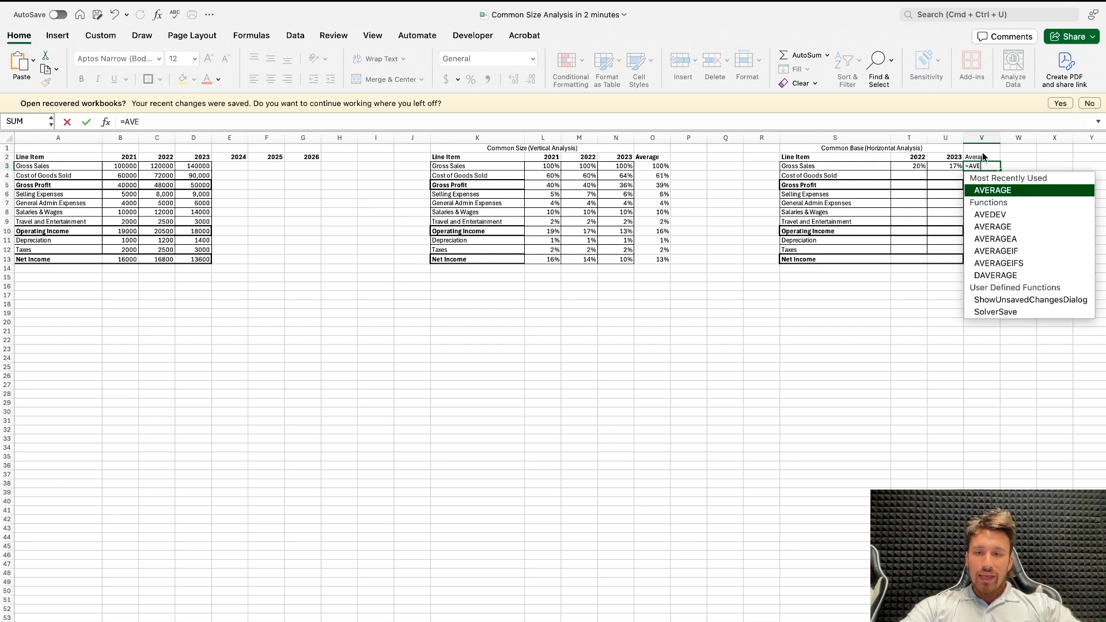
left_click_drag(913, 168, 936, 167)
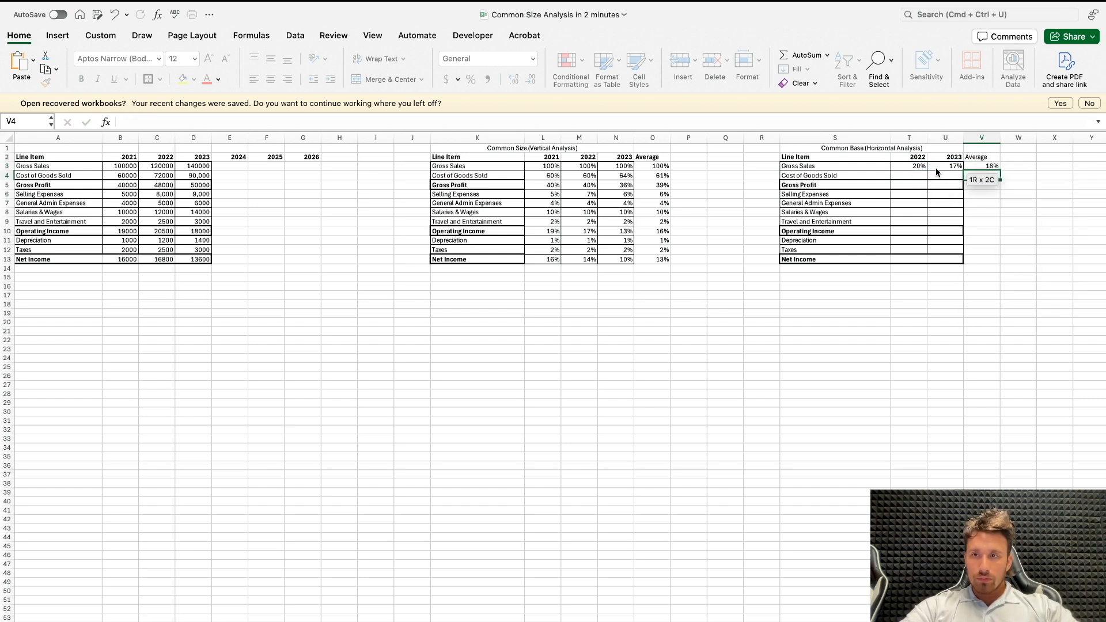
key("Return")
Step: Examine the 2021–2023 gross sales, the empty 2024 gross sales cell and the common size percentages and averages below gross sales
scroll(213, 153, "right", 1)
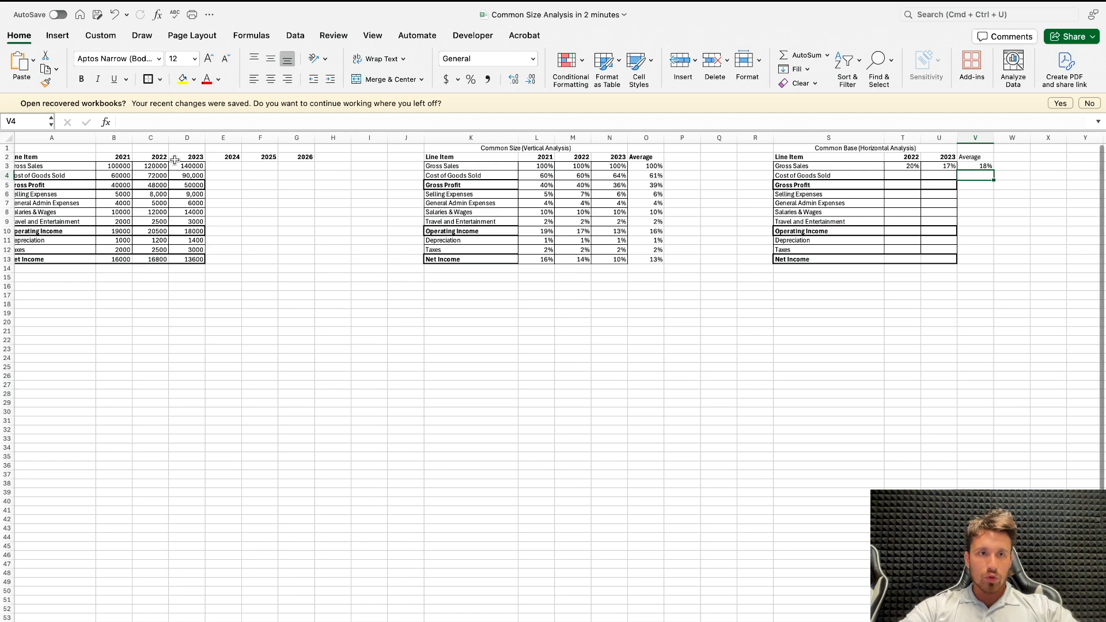
left_click_drag(108, 165, 216, 167)
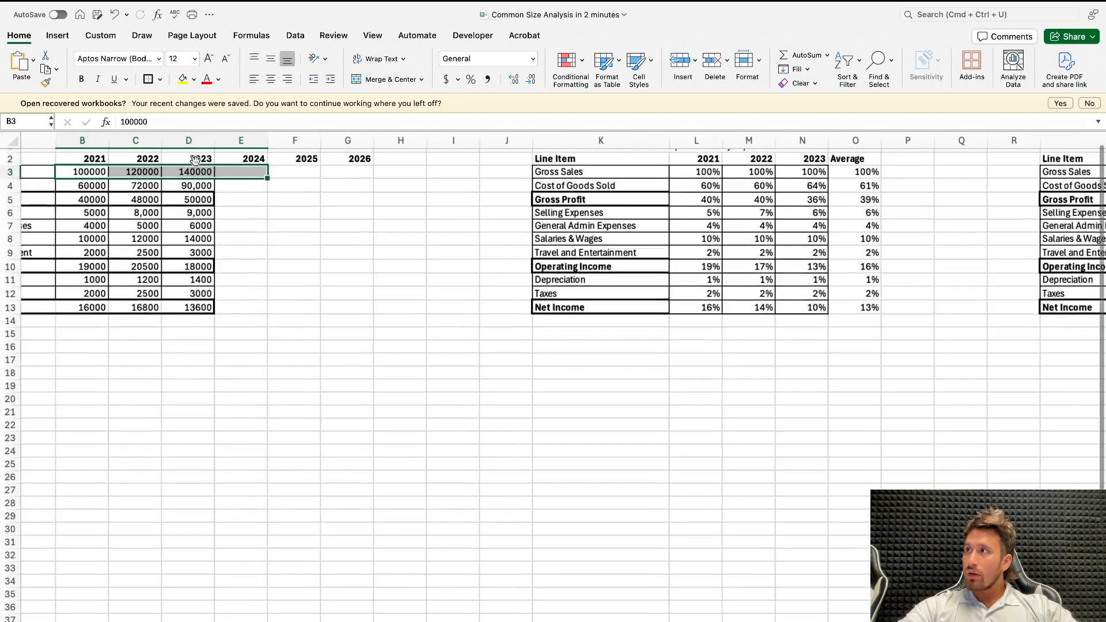
scroll(210, 167, "up", 3)
scroll(213, 172, "left", 3)
left_click(329, 181)
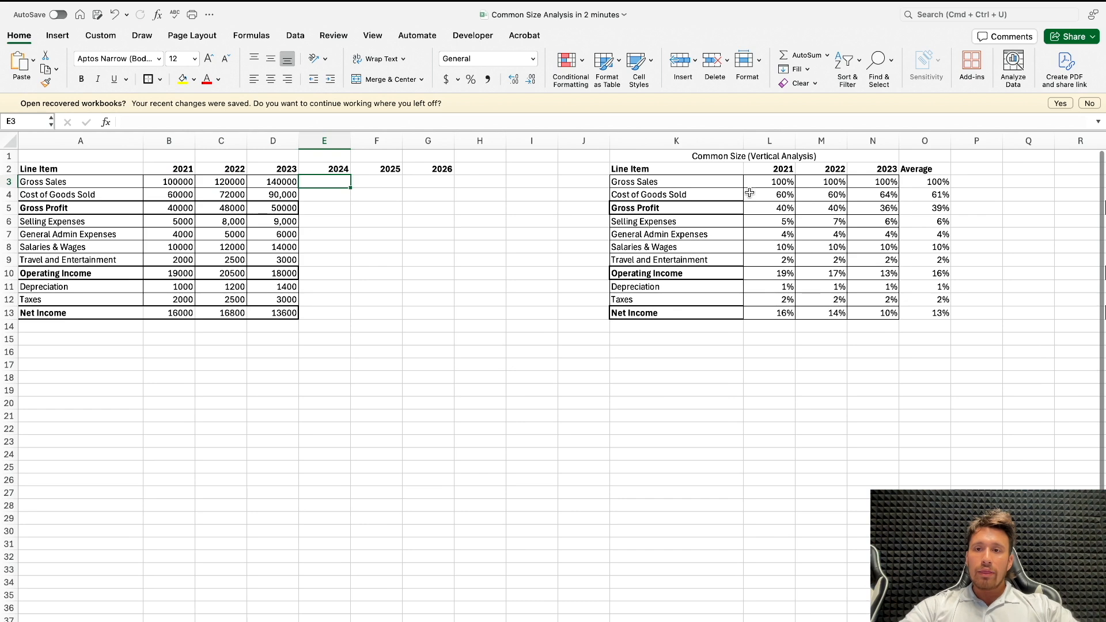
left_click_drag(769, 197, 934, 311)
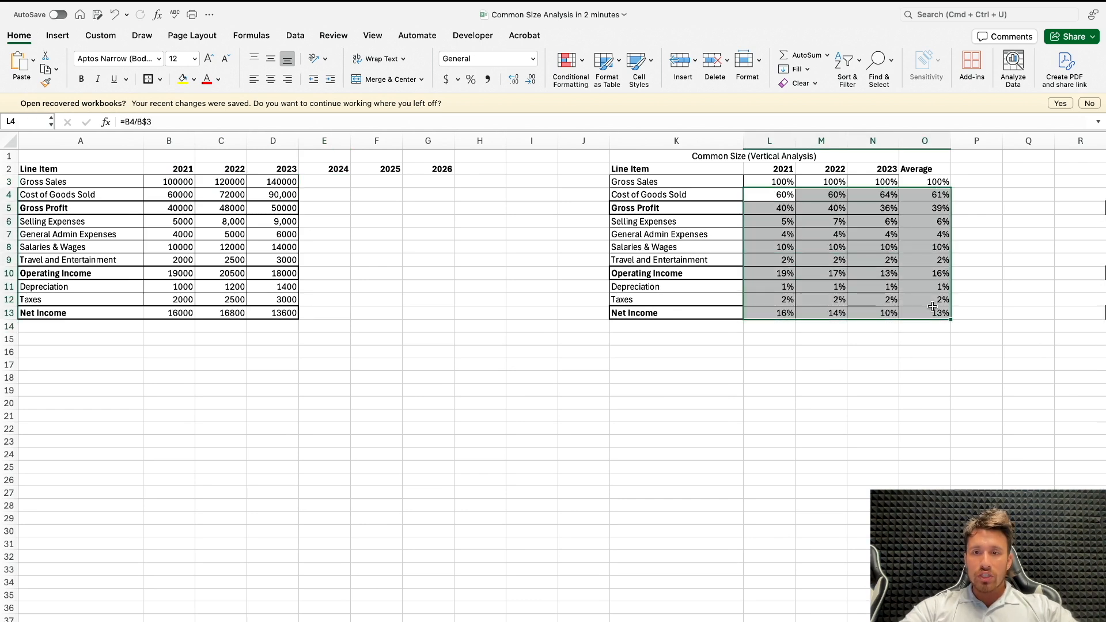
scroll(933, 312, "right", 1)
scroll(931, 329, "down", 1)
scroll(932, 331, "right", 5)
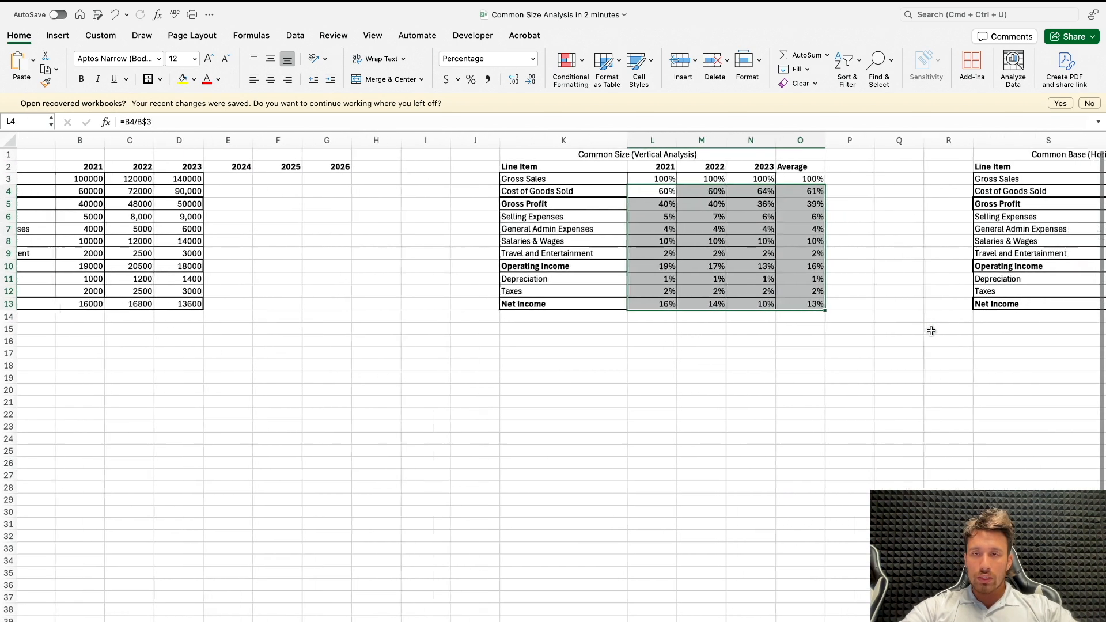
Step: Fill the growth and average formulas of T3:V3 down through the Net Income row of the horizontal analysis
scroll(931, 331, "left", 1)
scroll(931, 330, "right", 3)
left_click(836, 174)
left_click_drag(836, 173, 948, 313)
left_click(824, 352)
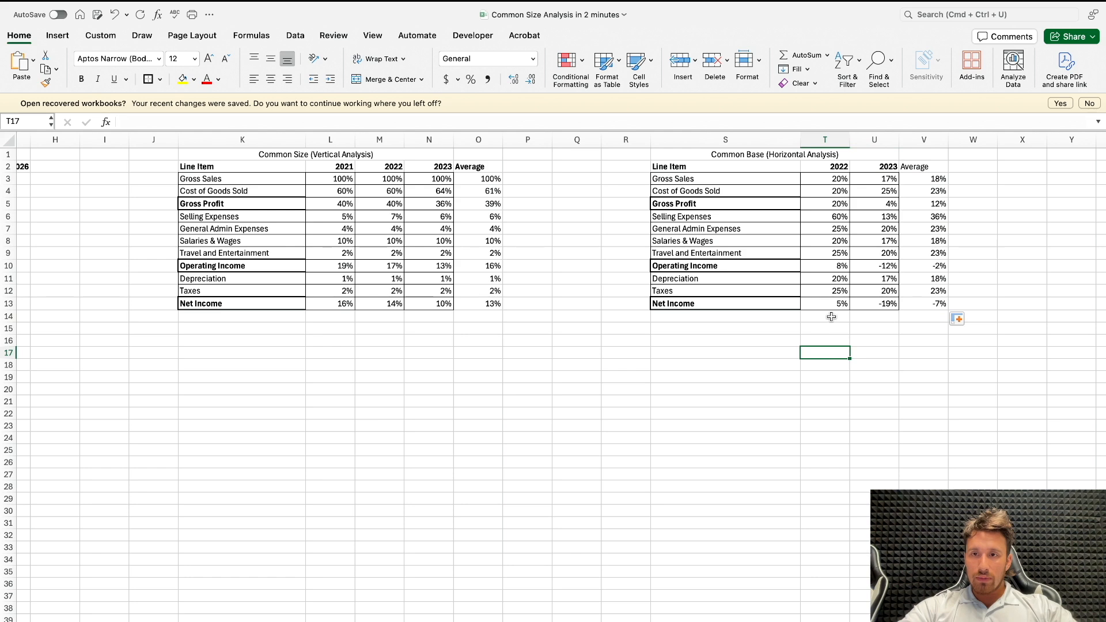
Step: Highlight the Gross Sales row S3:V3 of the common base table in yellow
scroll(700, 319, "left", 7)
scroll(700, 319, "up", 1)
scroll(700, 318, "right", 1)
left_click(279, 167)
scroll(399, 216, "right", 5)
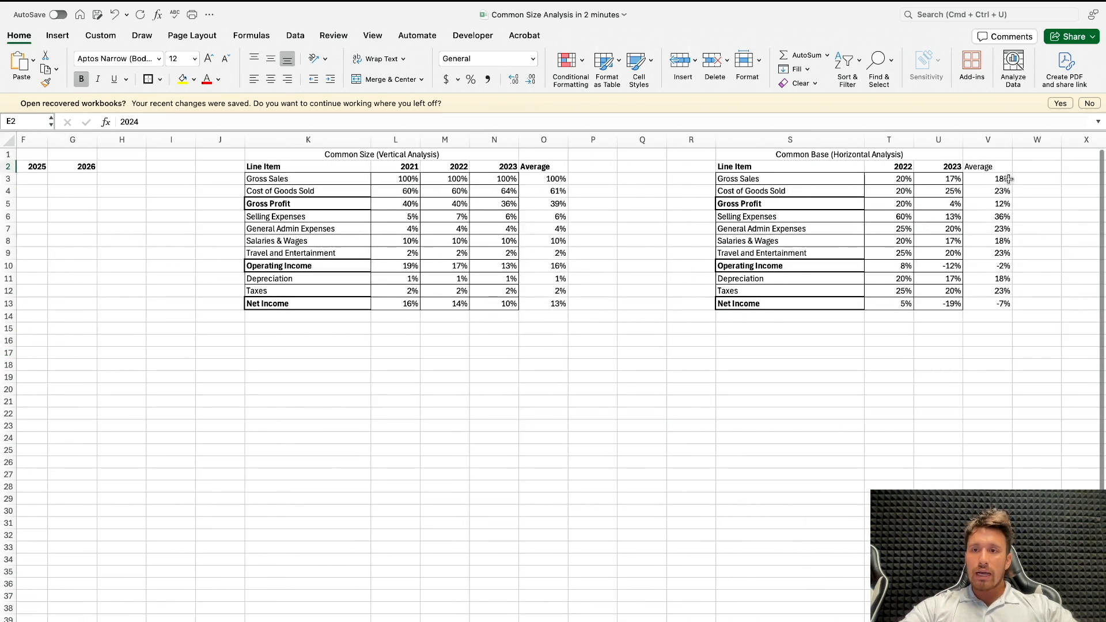
left_click_drag(839, 179, 990, 179)
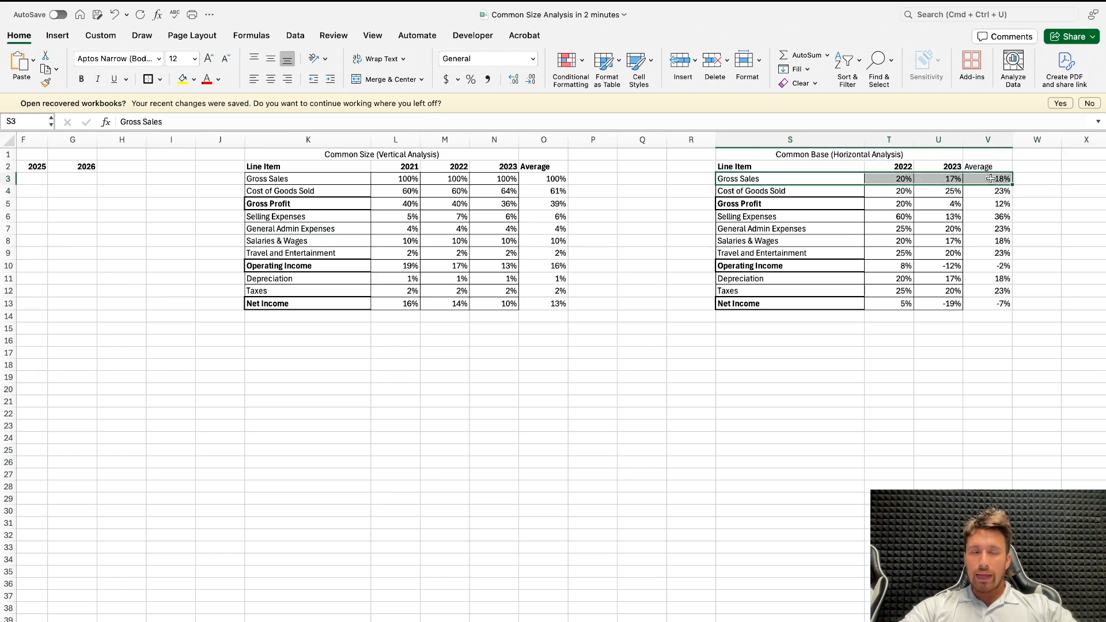
left_click(184, 81)
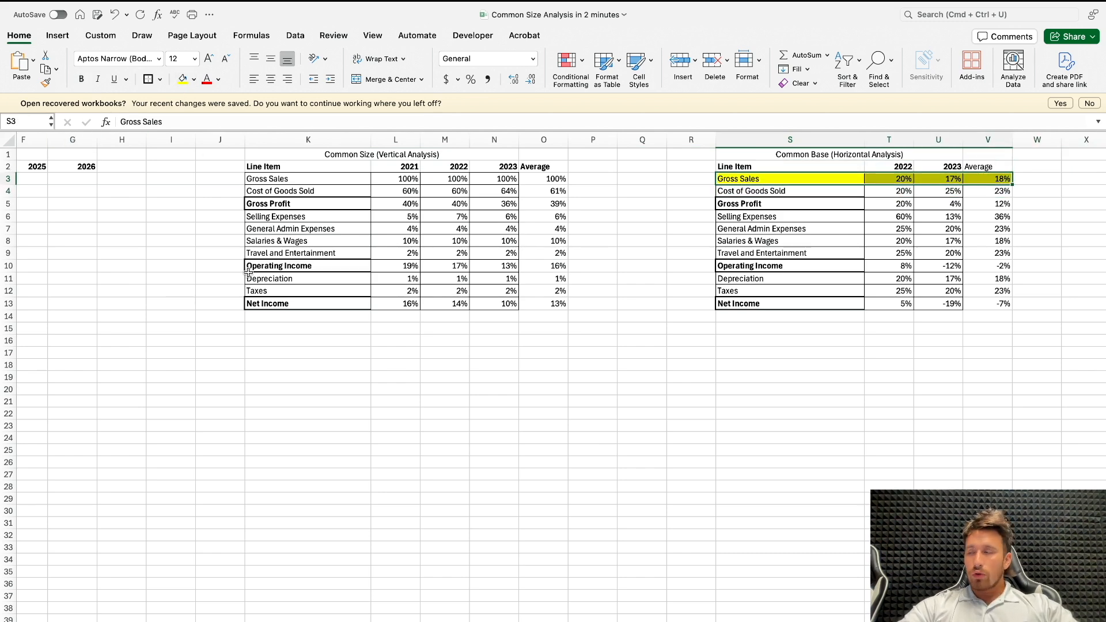
Step: Enter =D3*(1+$V$3) in E3 to project 2024 gross sales from the average growth rate
scroll(248, 272, "left", 6)
left_click(288, 179)
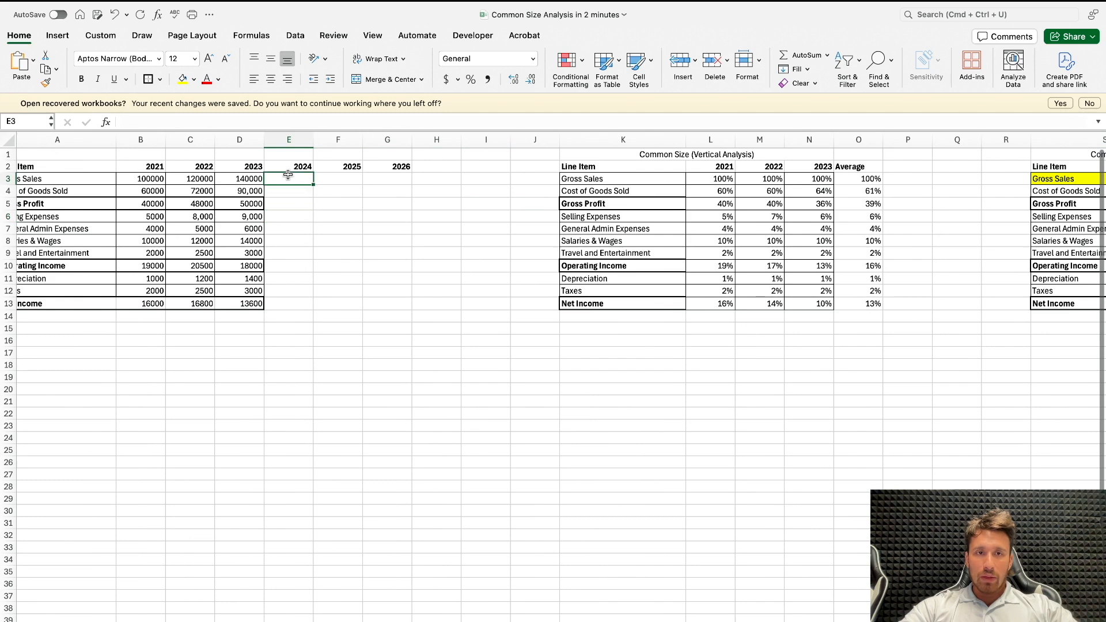
type("=")
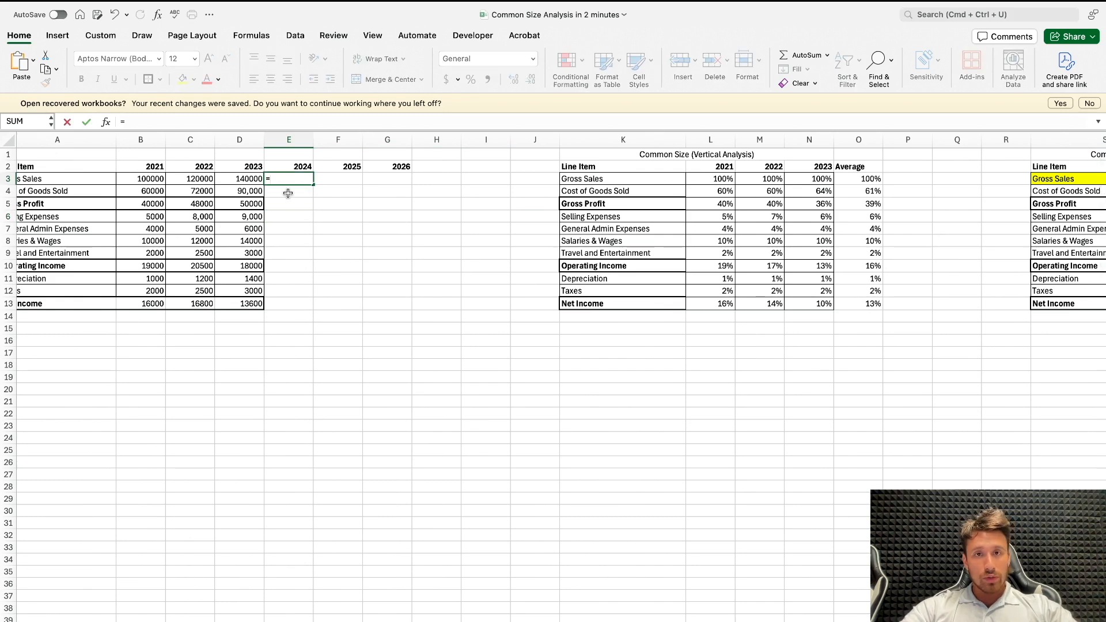
left_click_drag(279, 185, 271, 195)
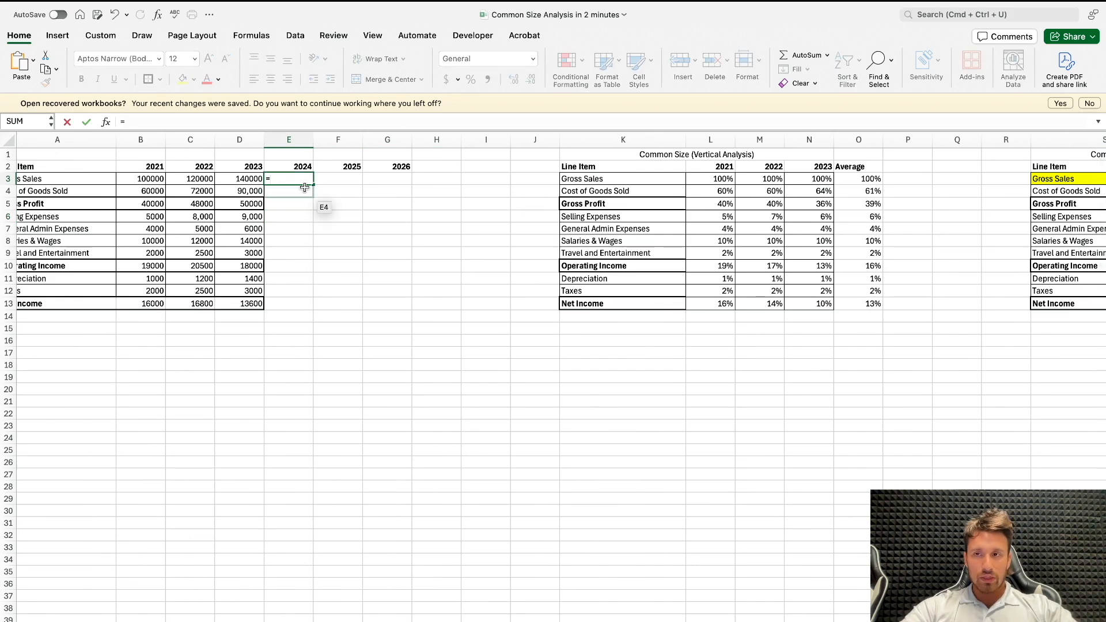
scroll(304, 188, "right", 5)
scroll(301, 187, "left", 4)
scroll(300, 187, "right", 4)
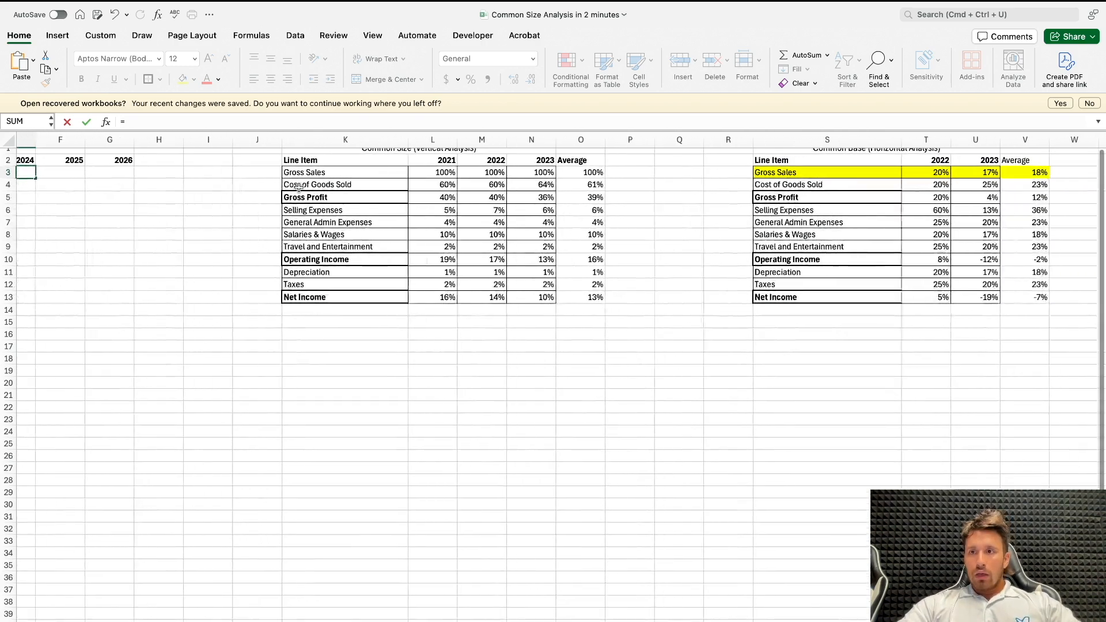
scroll(299, 187, "right", 2)
scroll(713, 198, "left", 6)
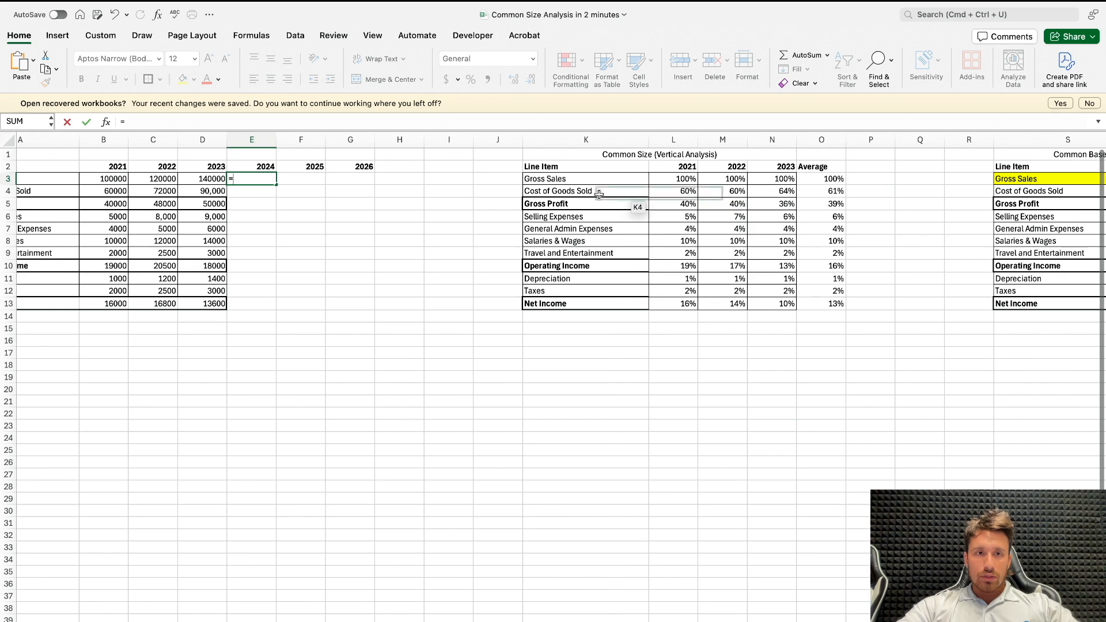
left_click(206, 180)
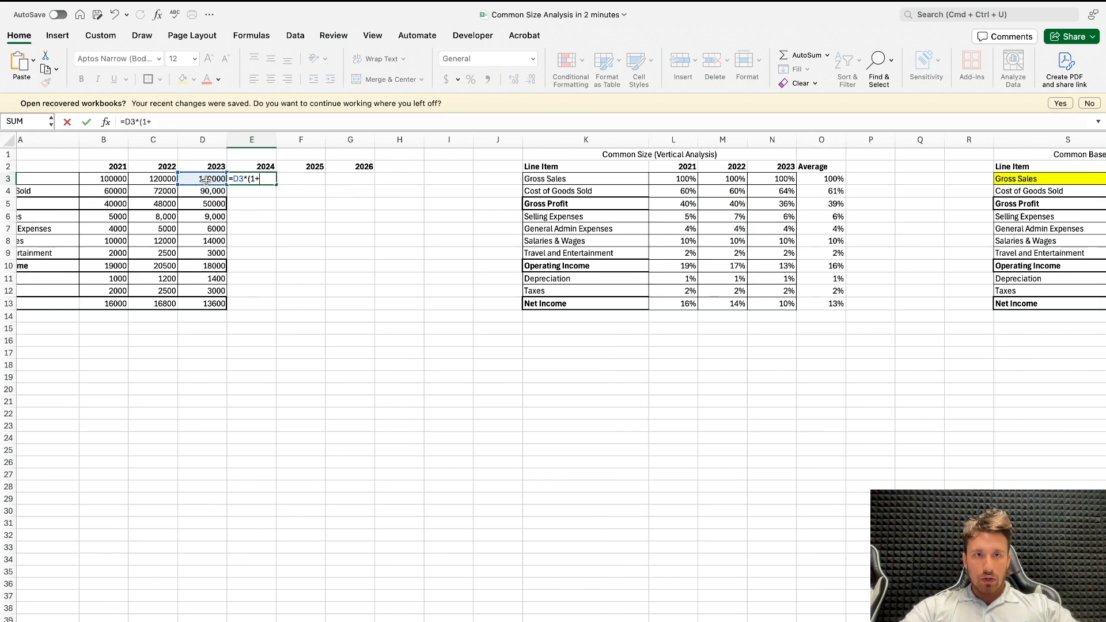
scroll(535, 316, "right", 5)
left_click(986, 179)
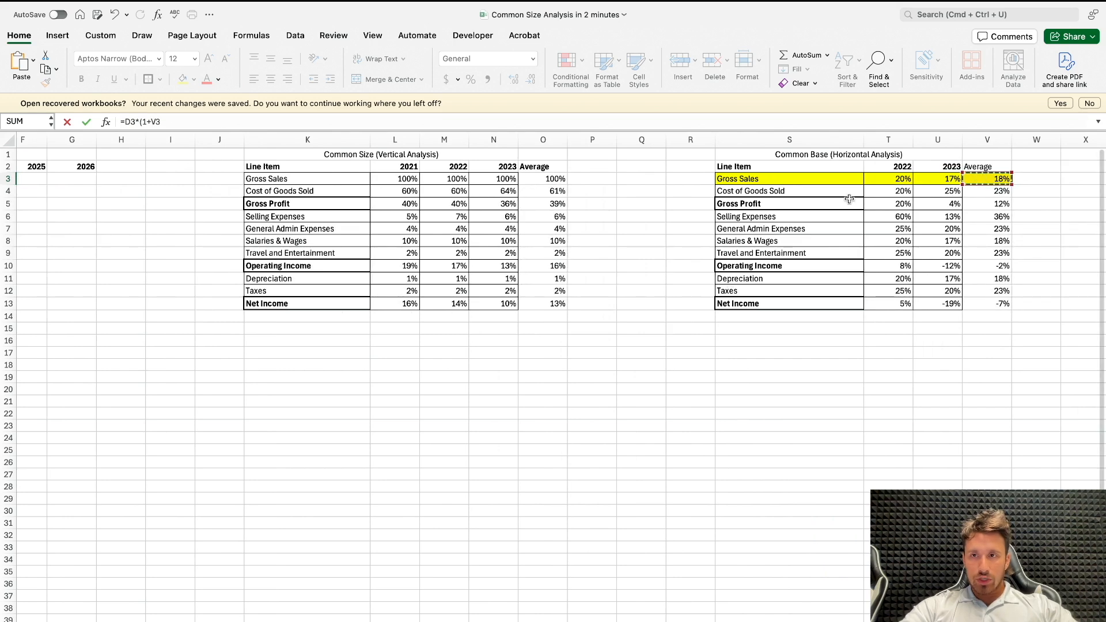
scroll(493, 222, "left", 6)
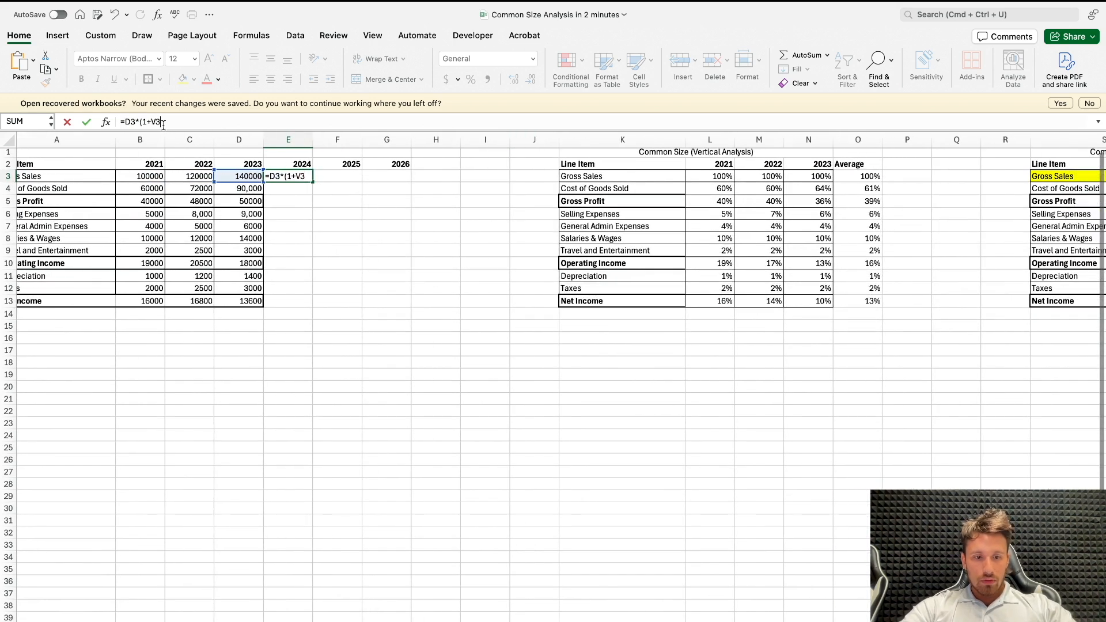
key("F4")
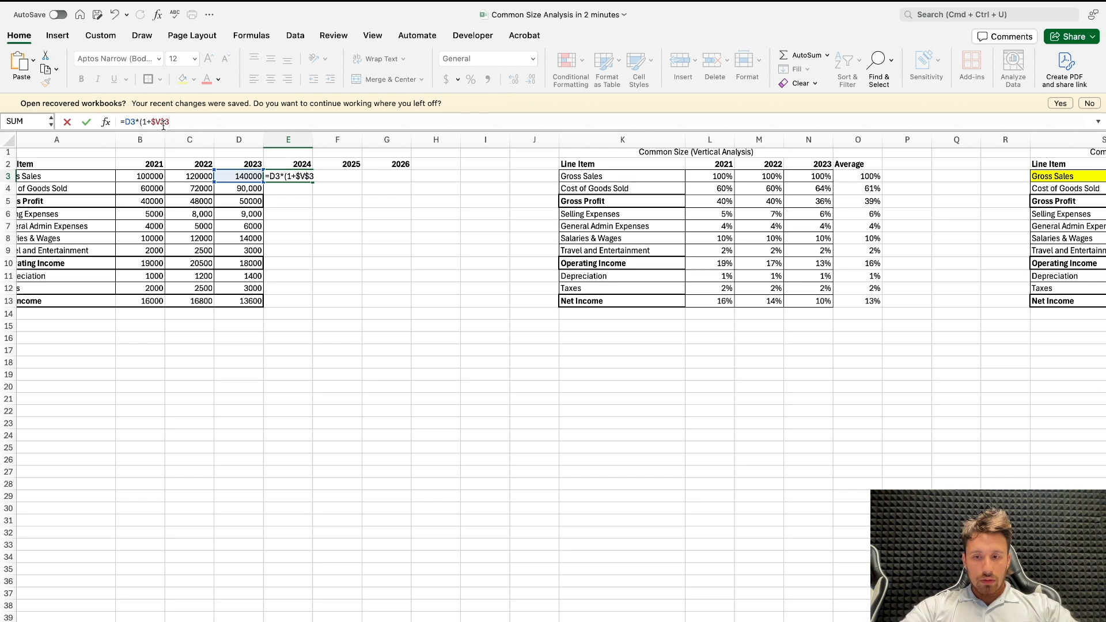
type(")")
key("Return")
Step: Fill the projected gross sales formula from E3 into 2025 and 2026 and apply the accounting format to E3:G3
left_click(282, 171)
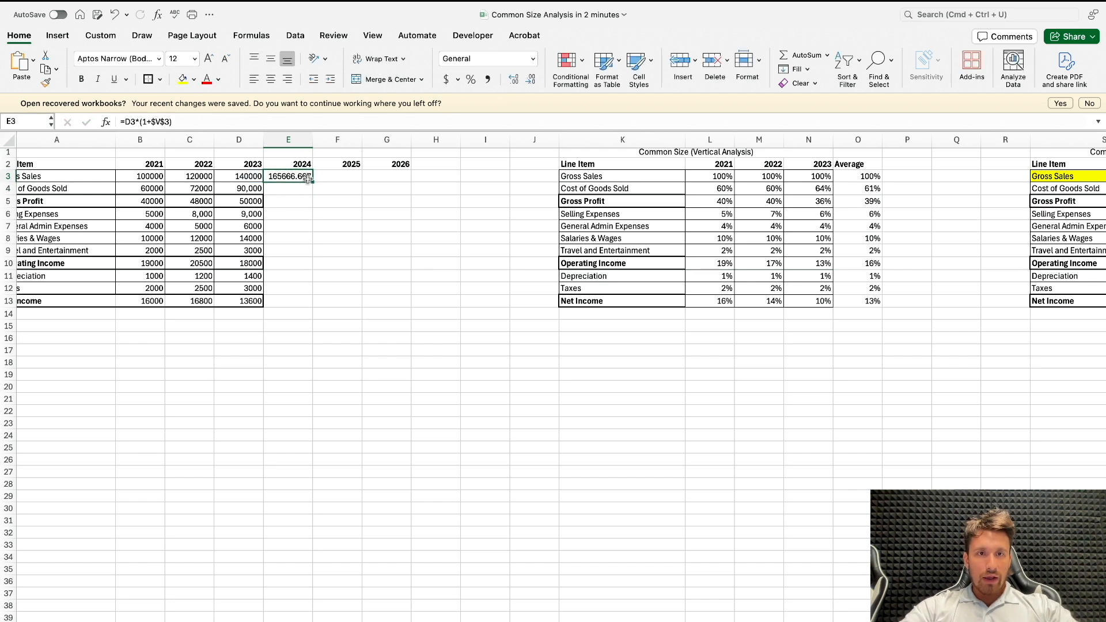
left_click_drag(313, 183, 390, 177)
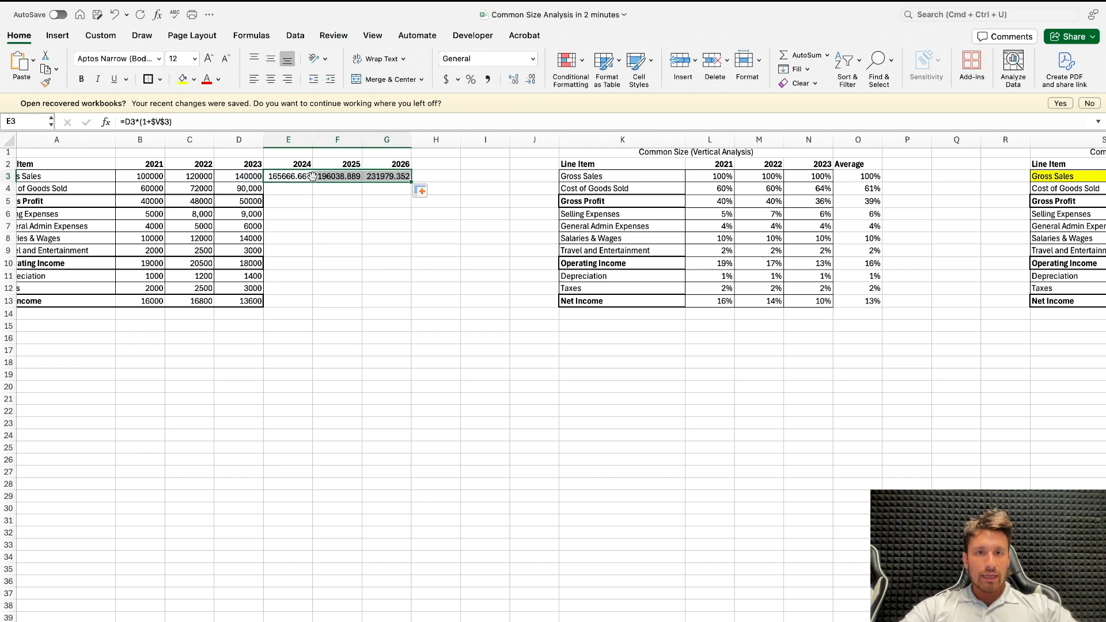
left_click(446, 79)
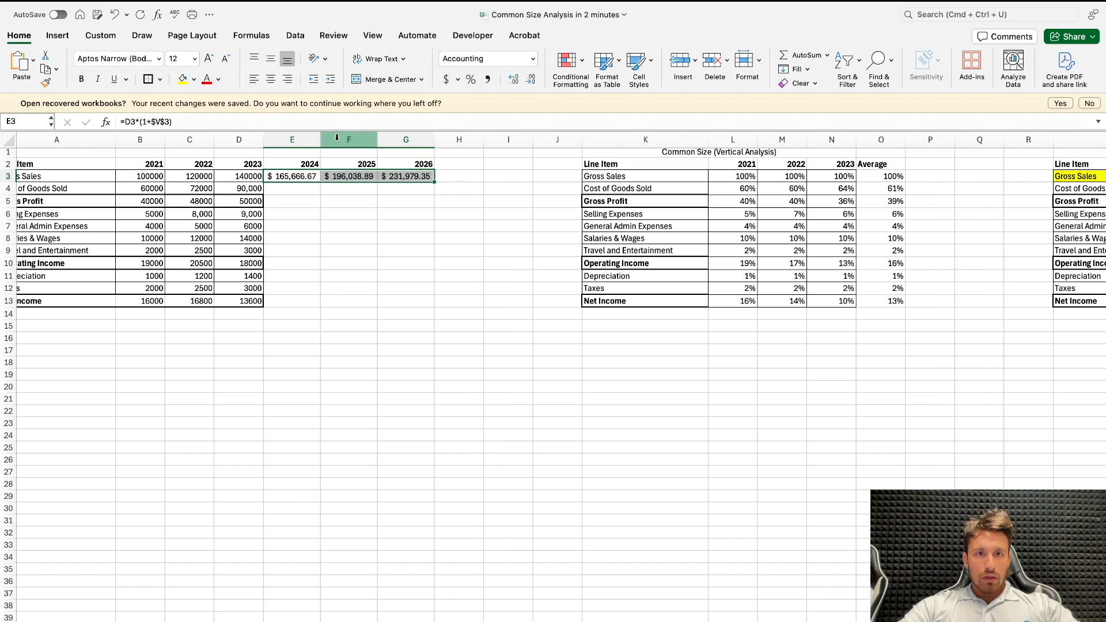
Step: Apply the accounting number format to the income statement range B3:H13
left_click(311, 188)
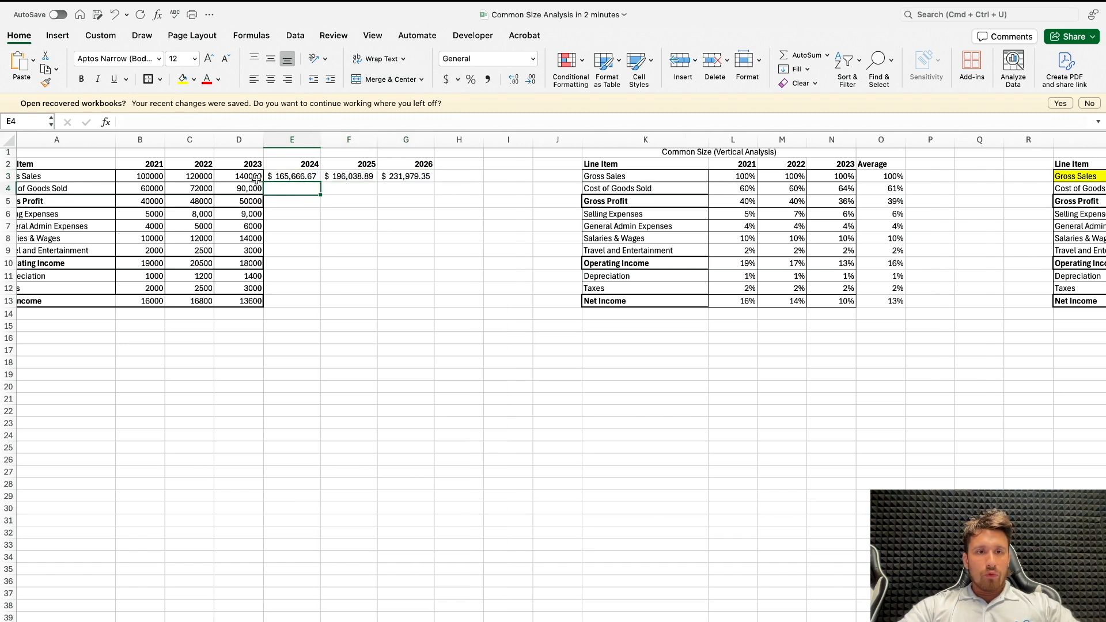
left_click_drag(151, 179, 457, 301)
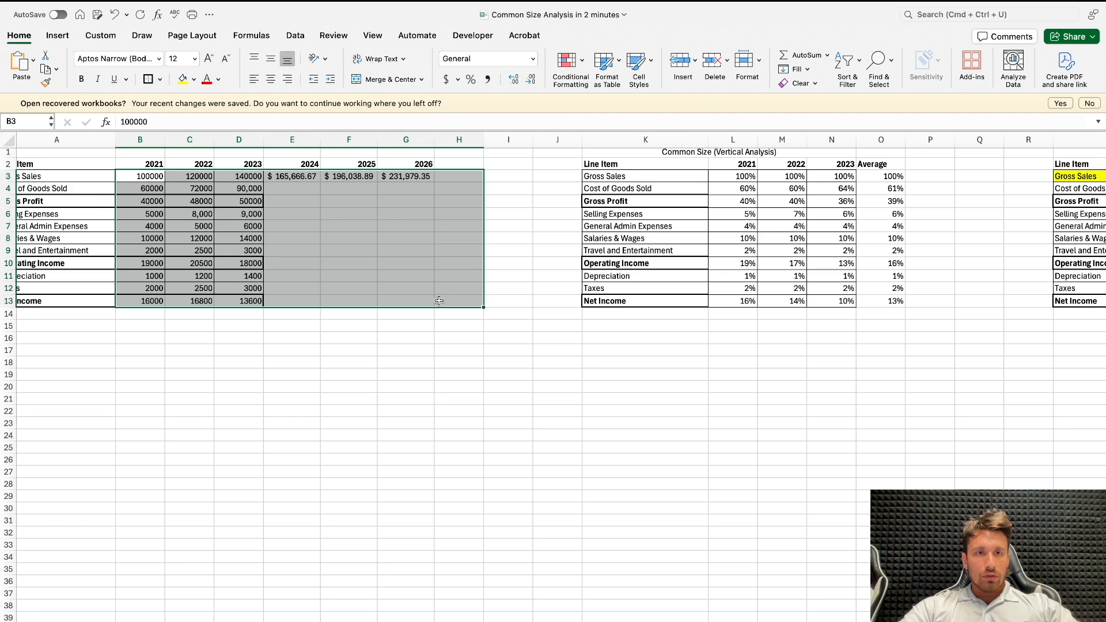
left_click(446, 79)
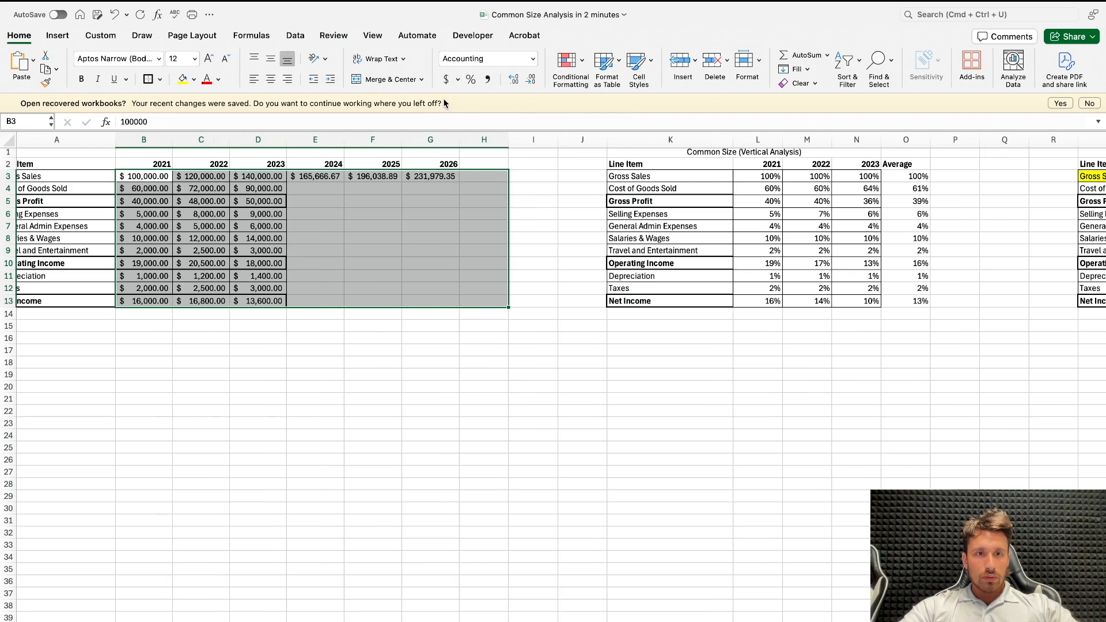
left_click(447, 198)
Step: Enter =E$3*$O4 in E4 to project 2024 cost of goods sold from its average share of sales
left_click(333, 190)
scroll(332, 190, "left", 1)
type("=E$3*$O4")
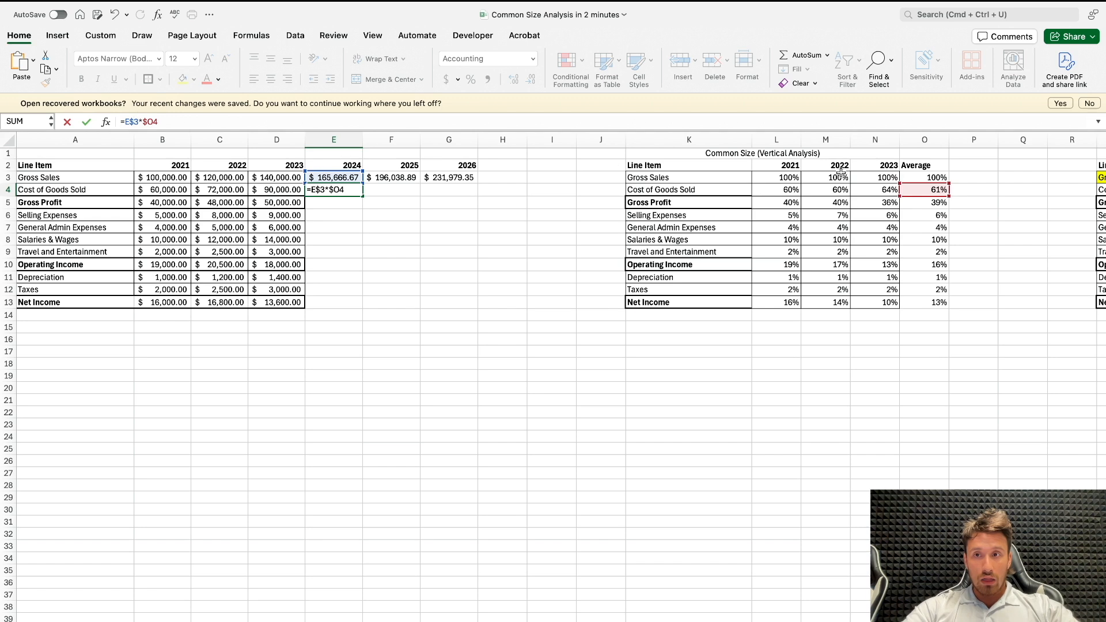
key("ctrl+Return")
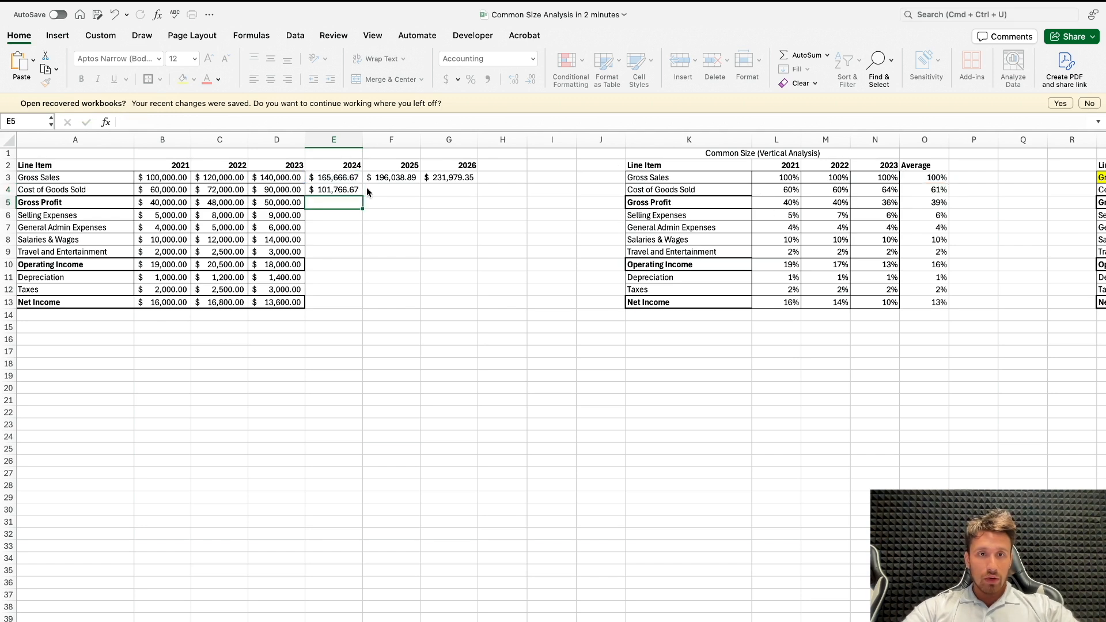
Step: Fill the projection formula from E4 down to Net Income and across the 2025 and 2026 columns
left_click_drag(364, 197, 356, 306)
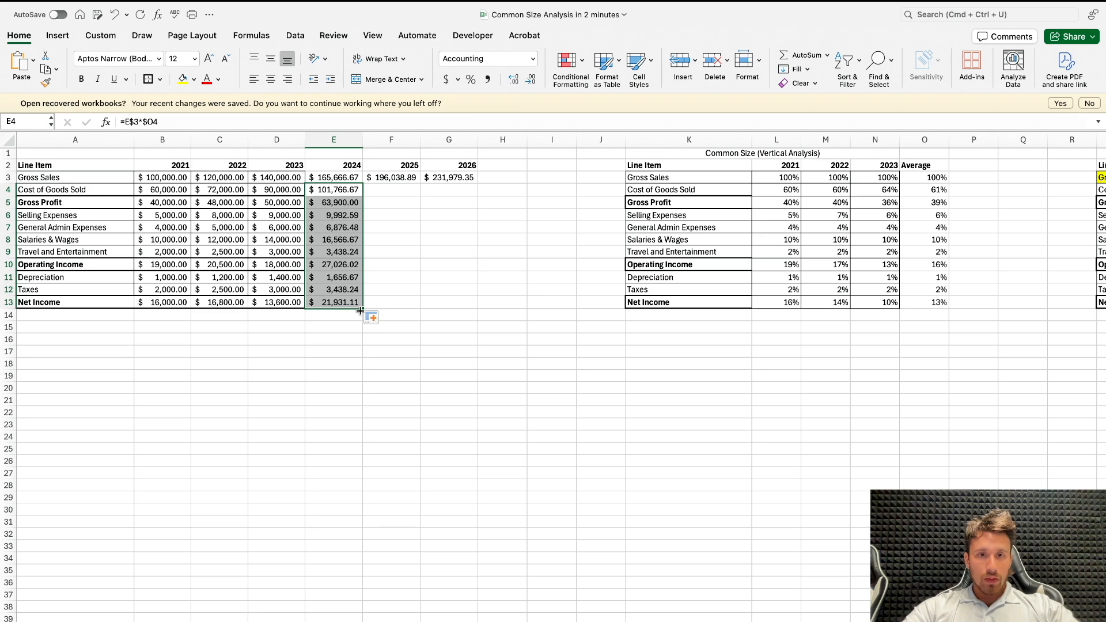
left_click_drag(361, 308, 467, 299)
left_click(426, 350)
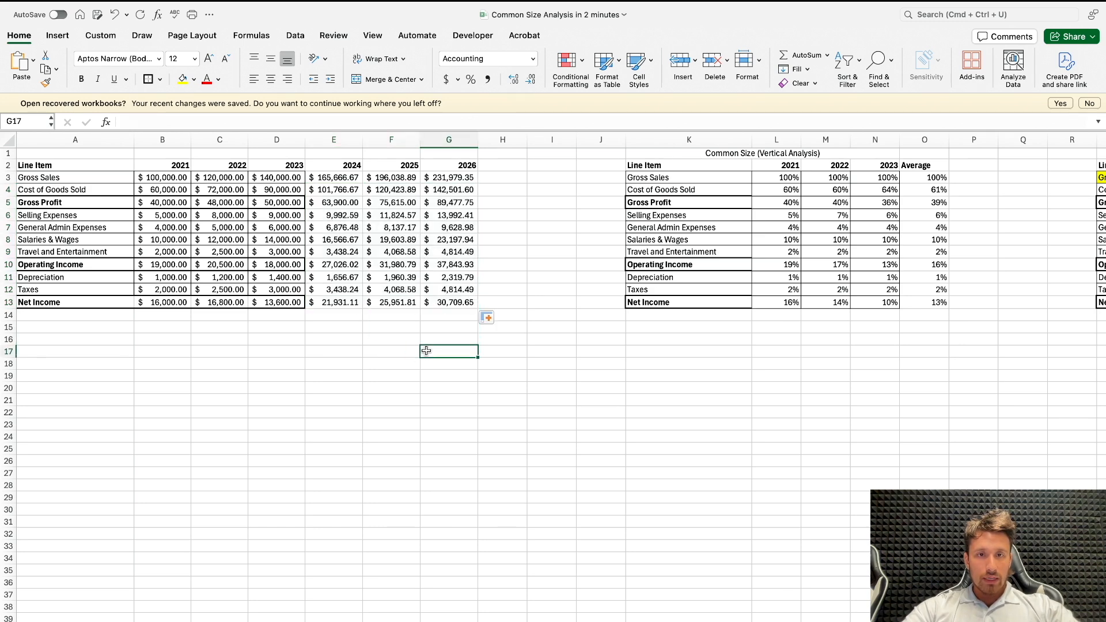
Step: Enter =G13/G3 in G15 to check the 2026 net income share of gross sales
left_click(475, 331)
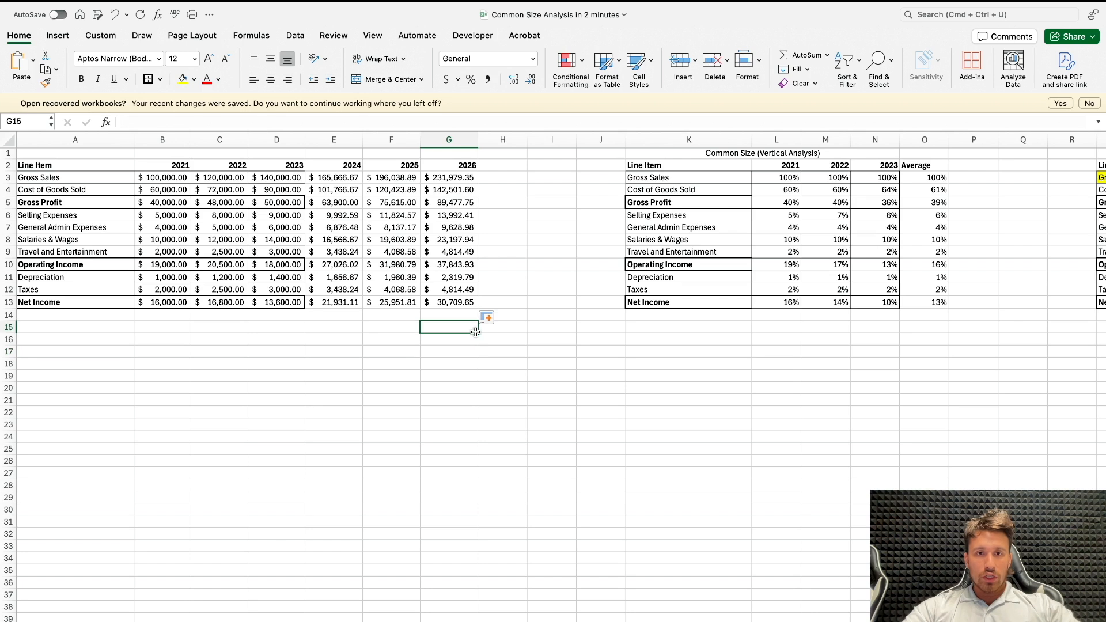
type("=")
left_click(461, 303)
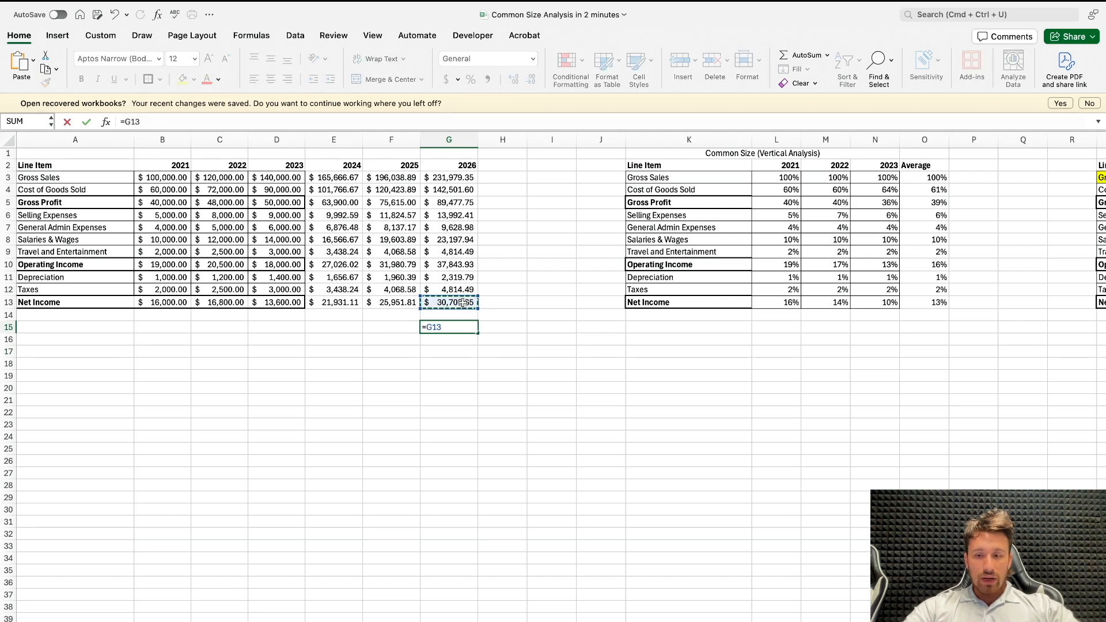
left_click(469, 179)
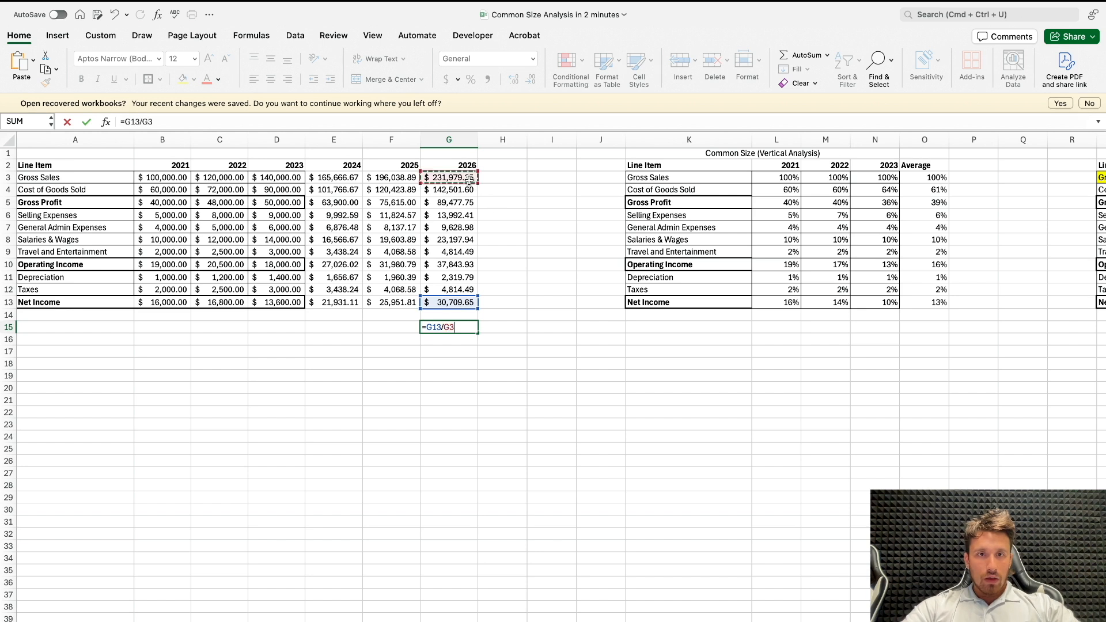
key("Return")
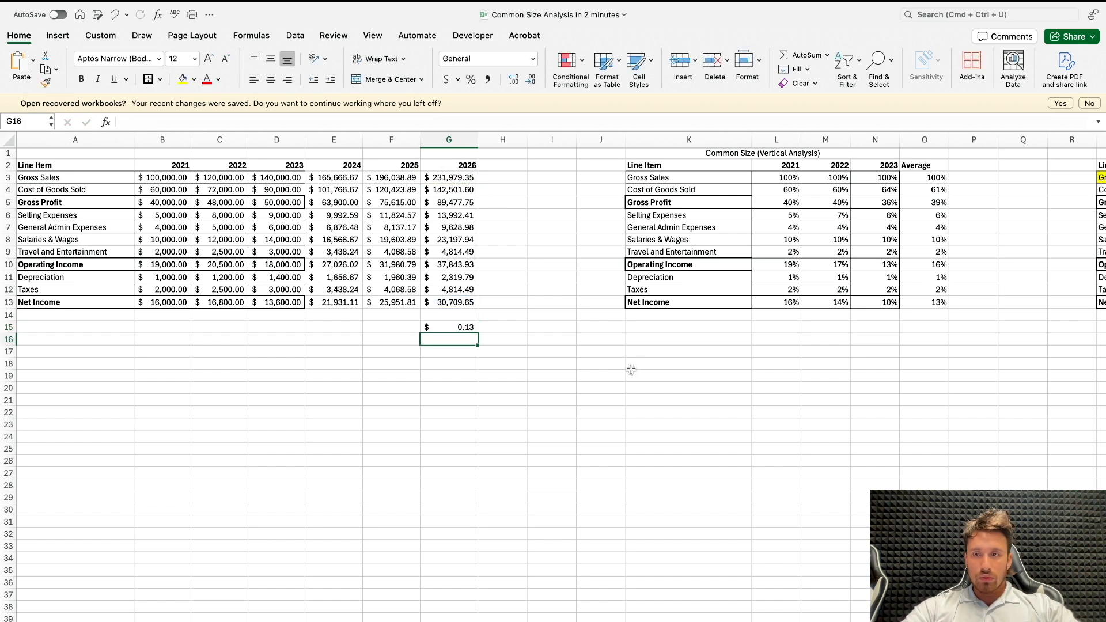
Step: Compare the 2026 check with the average net income share in O13, and delete the check formula in G15
left_click(924, 305)
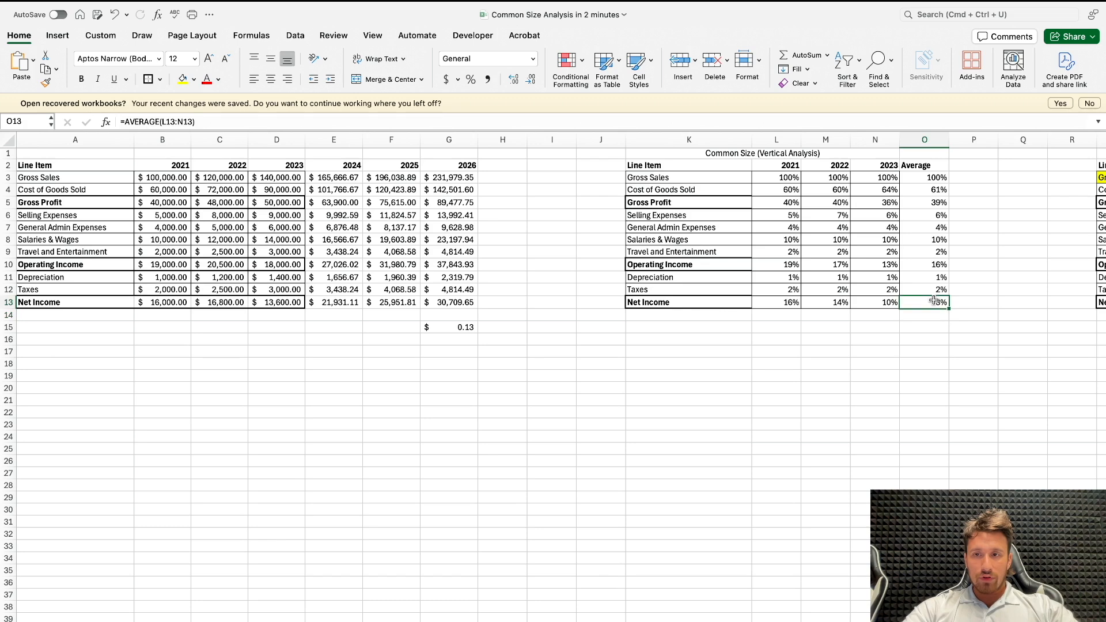
scroll(567, 307, "right", 1)
left_click(456, 331)
key("Delete")
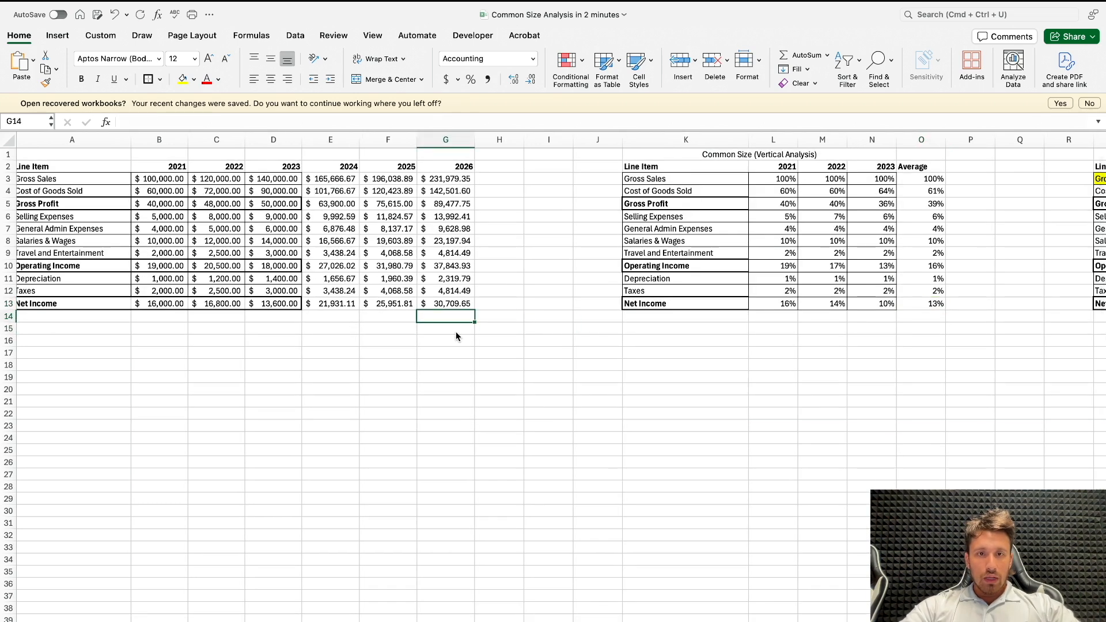
Step: Highlight the 2024–2026 forecast range E2:G13 in yellow
left_click(305, 179)
left_click_drag(328, 166, 456, 304)
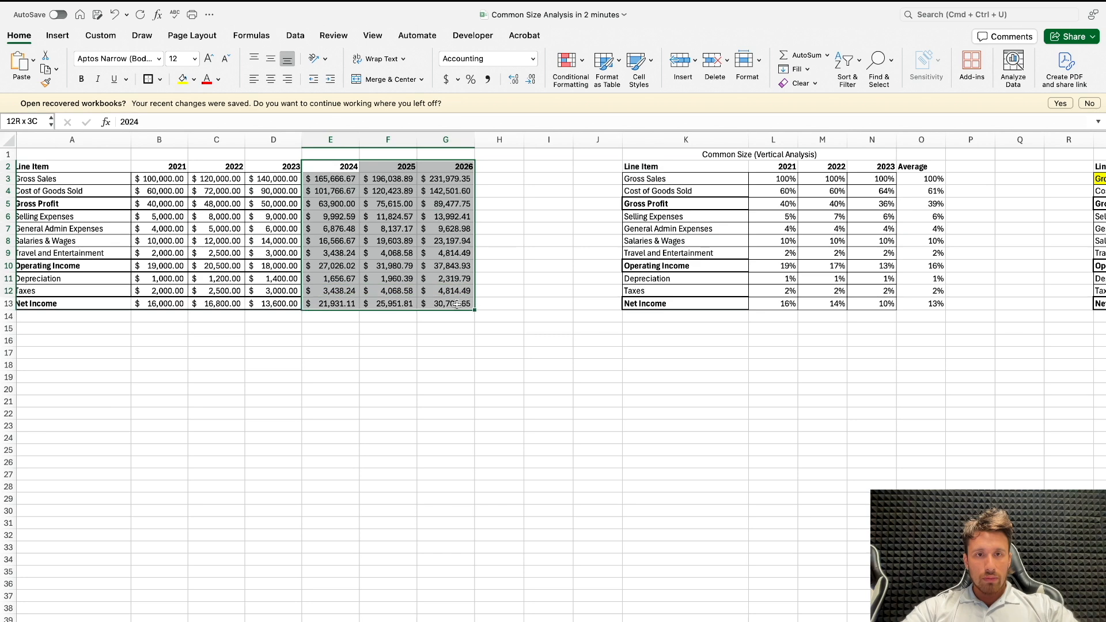
left_click(182, 79)
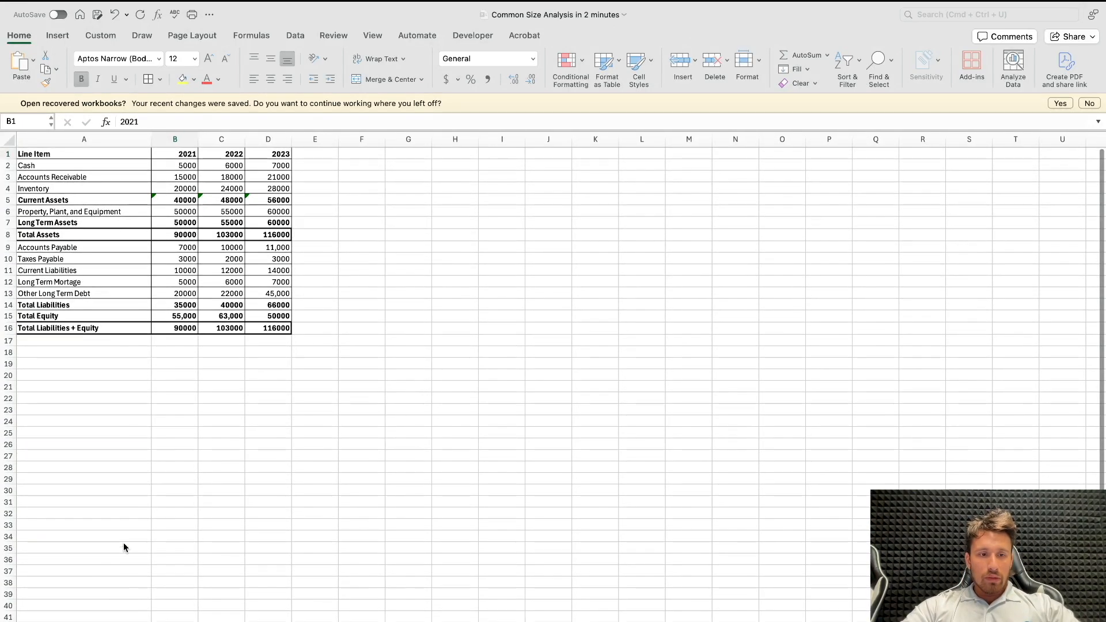
Step: On the balance sheet, insert a blank row above the header row and highlight the Total Assets row A9:D9 in yellow
left_click(8, 139)
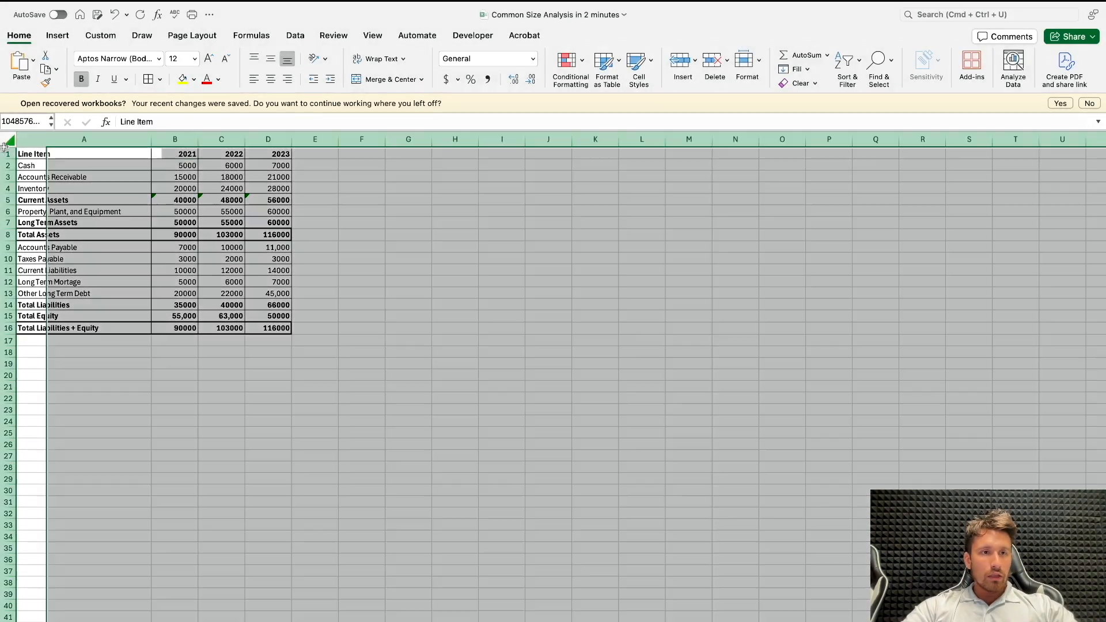
left_click(7, 152)
right_click(7, 152)
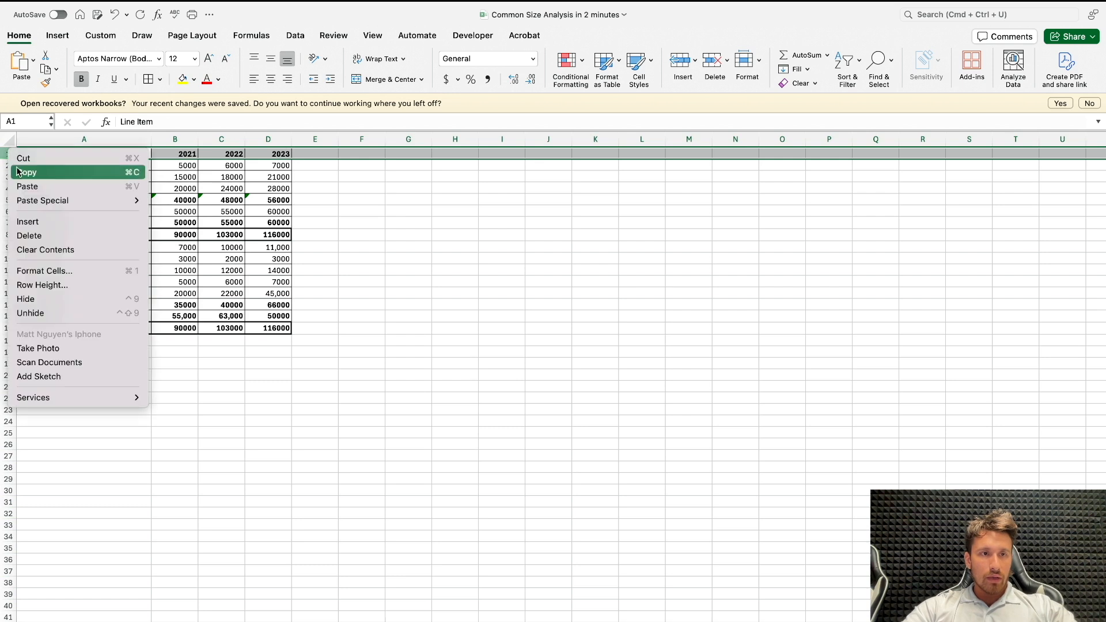
left_click(56, 219)
left_click(189, 202)
left_click_drag(104, 246, 278, 246)
left_click(183, 80)
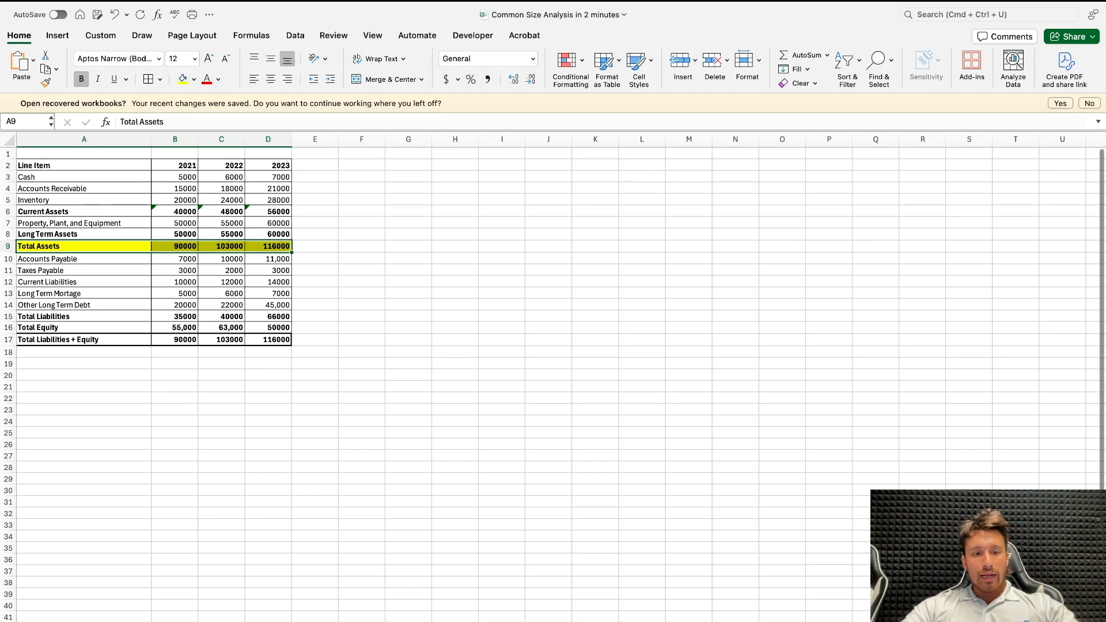
left_click(126, 621)
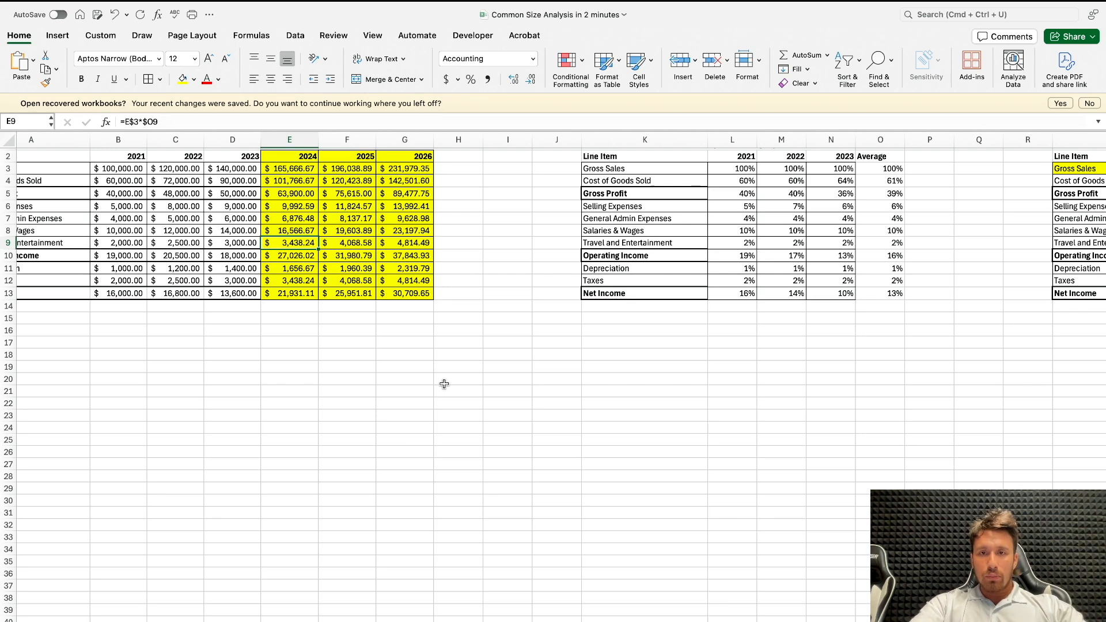
left_click(465, 355)
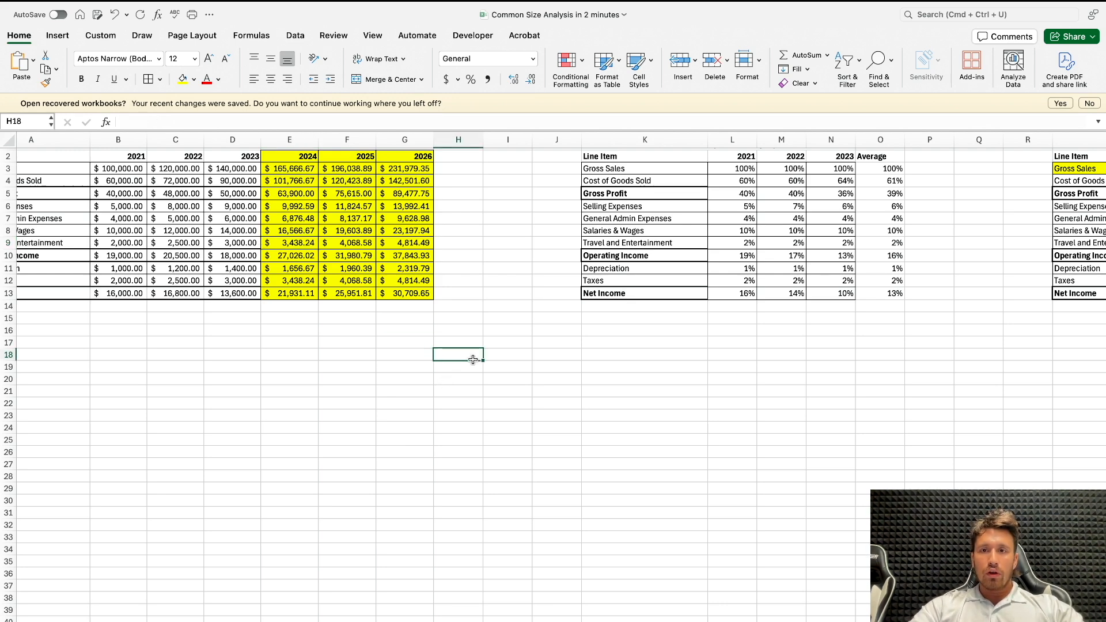
key("ctrl+Page_Up")
Step: Copy the balance sheet table A2:D17 to I2 and clear the copy's contents below the header row, I3:L17
left_click_drag(129, 166, 266, 340)
key("super+c")
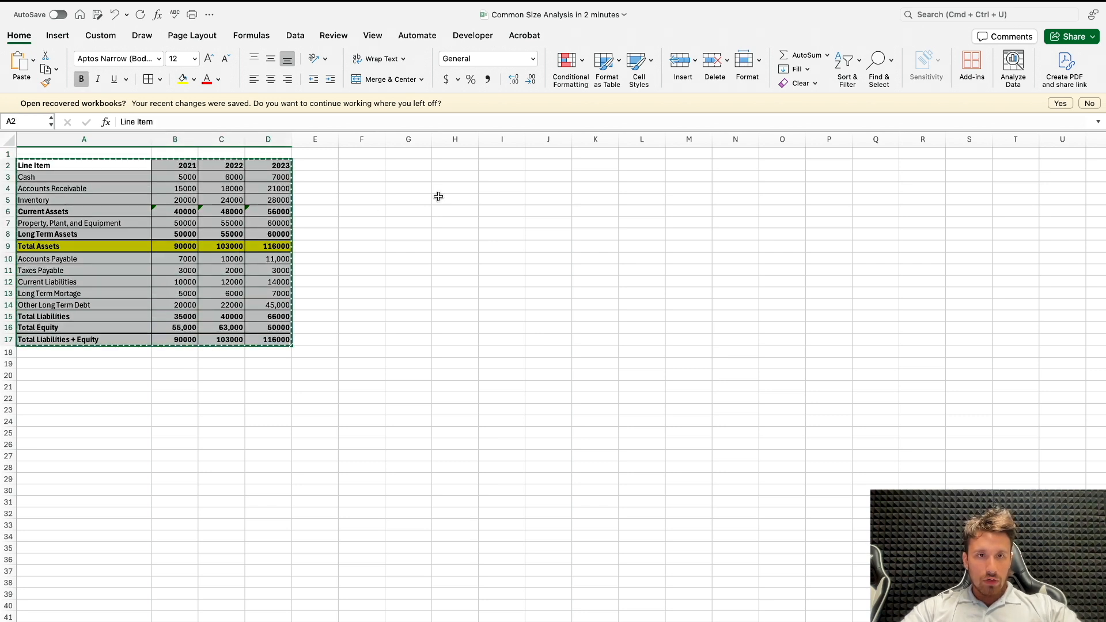
left_click(410, 164)
left_click(515, 164)
key("super+v")
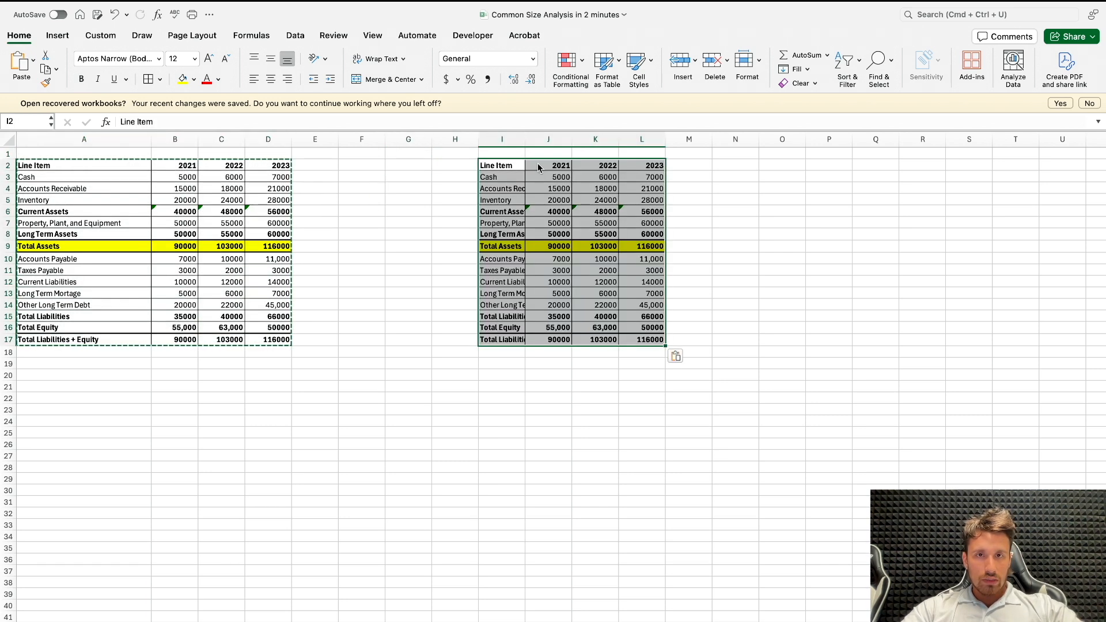
left_click_drag(501, 177, 658, 338)
key("Delete")
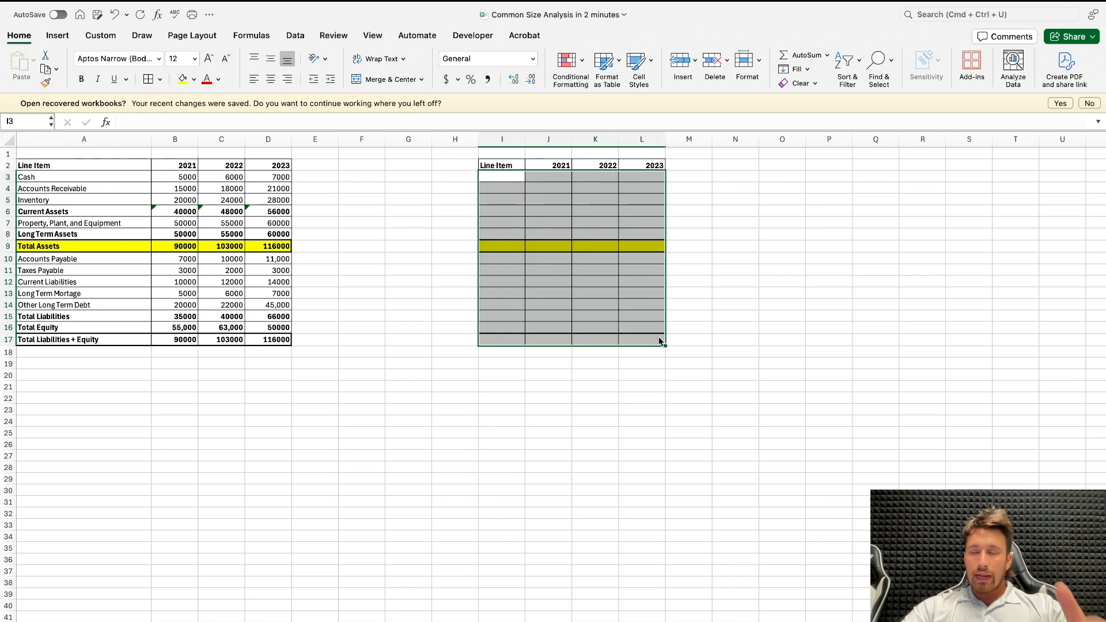
Step: Copy the emptied table I2:L17 to O2 as a second analysis template
left_click_drag(506, 165, 629, 340)
key("super+c")
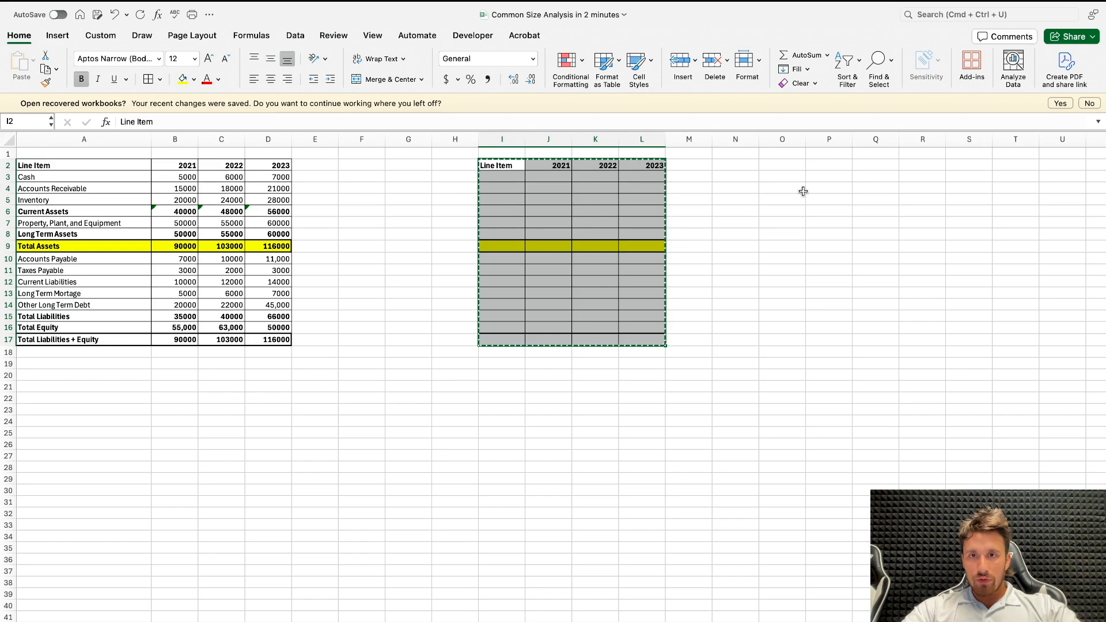
left_click(787, 170)
key("super+v")
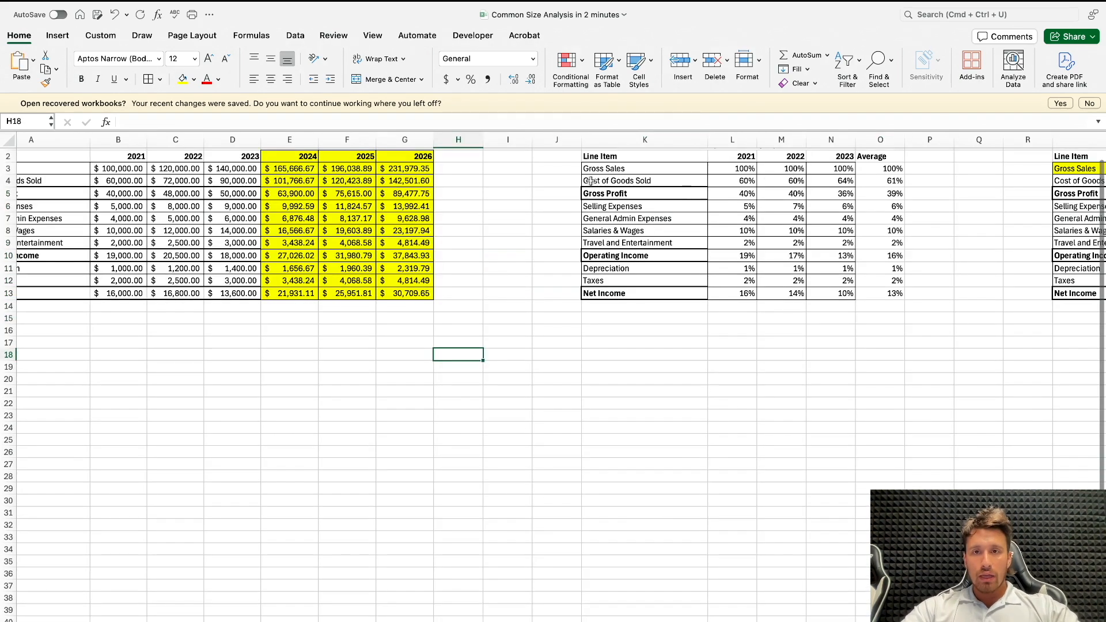
Step: Copy the "Common Size (Vertical Analysis)" title from K1 of the income statement sheet into I1 of the balance sheet
scroll(689, 195, "up", 1)
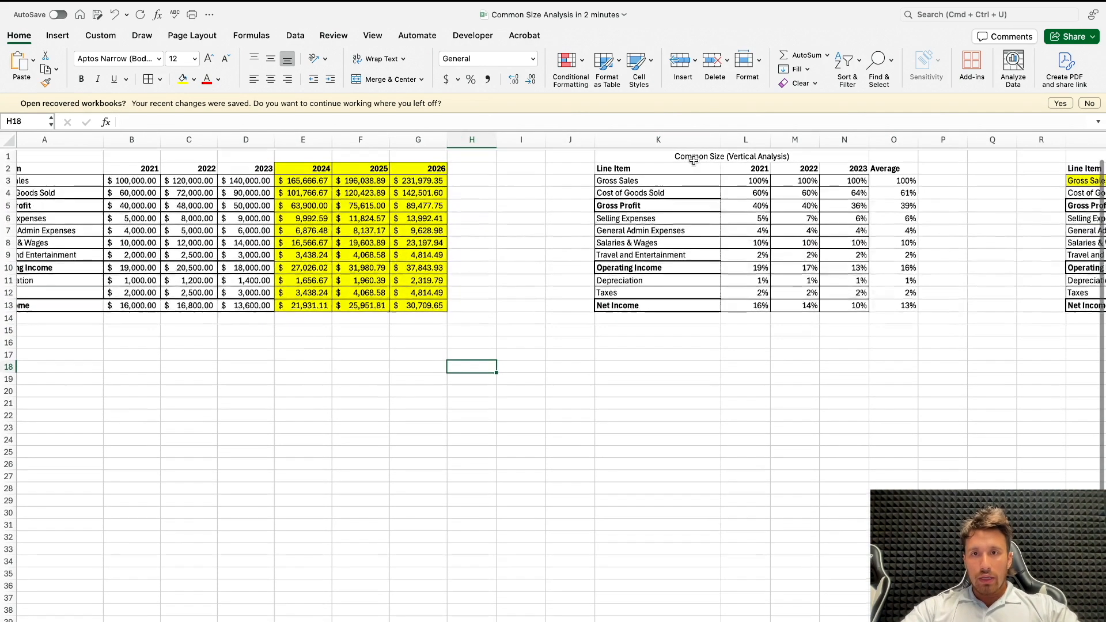
left_click(695, 164)
left_click(685, 154)
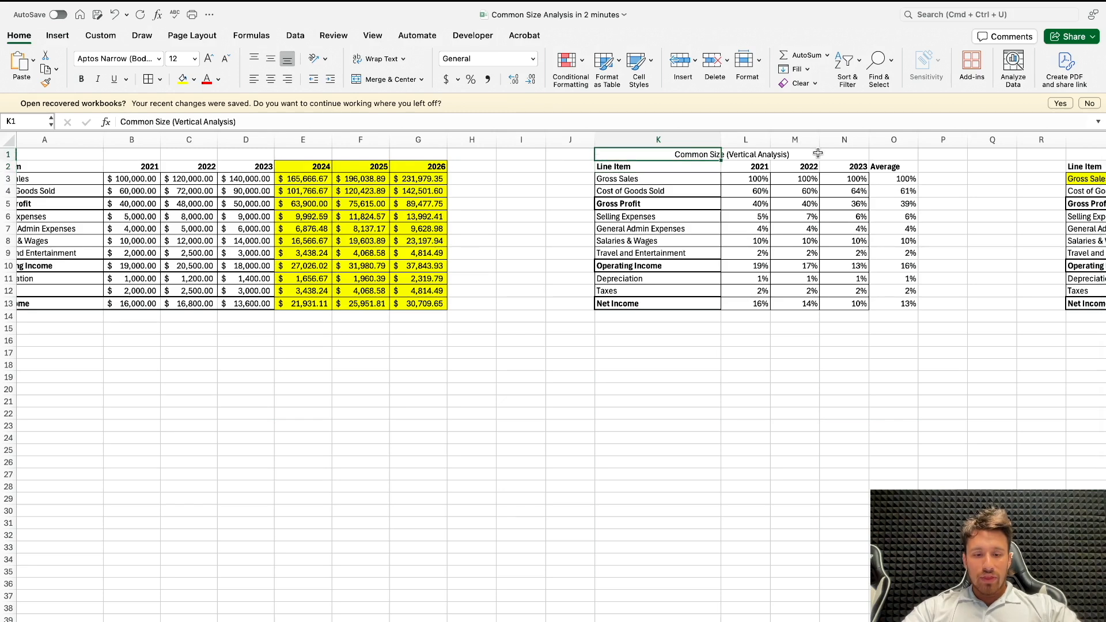
key("super+c")
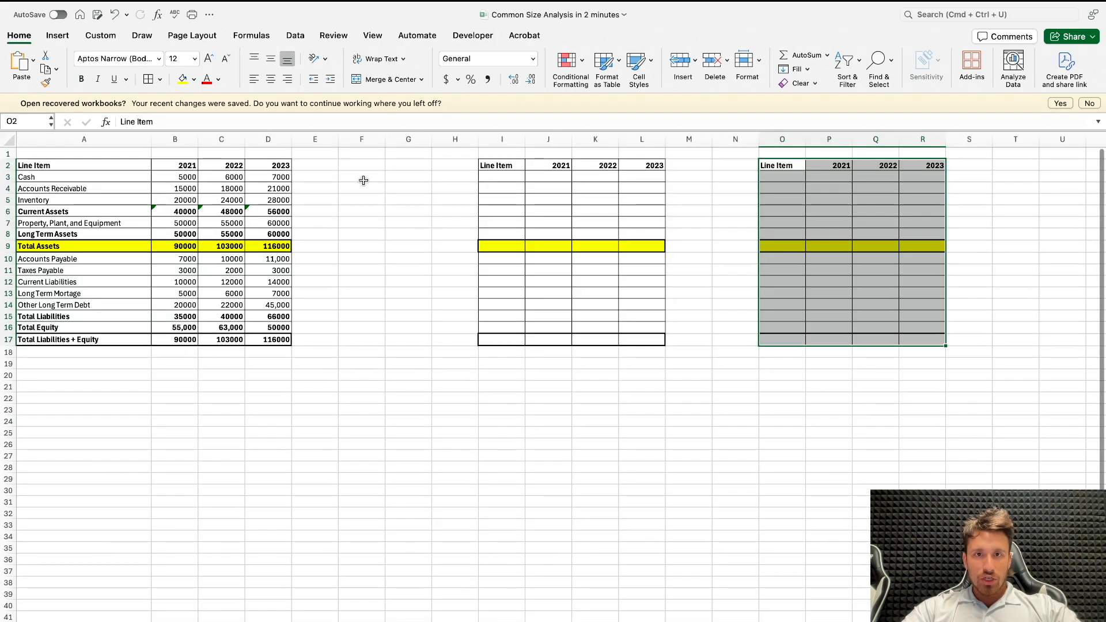
left_click(516, 154)
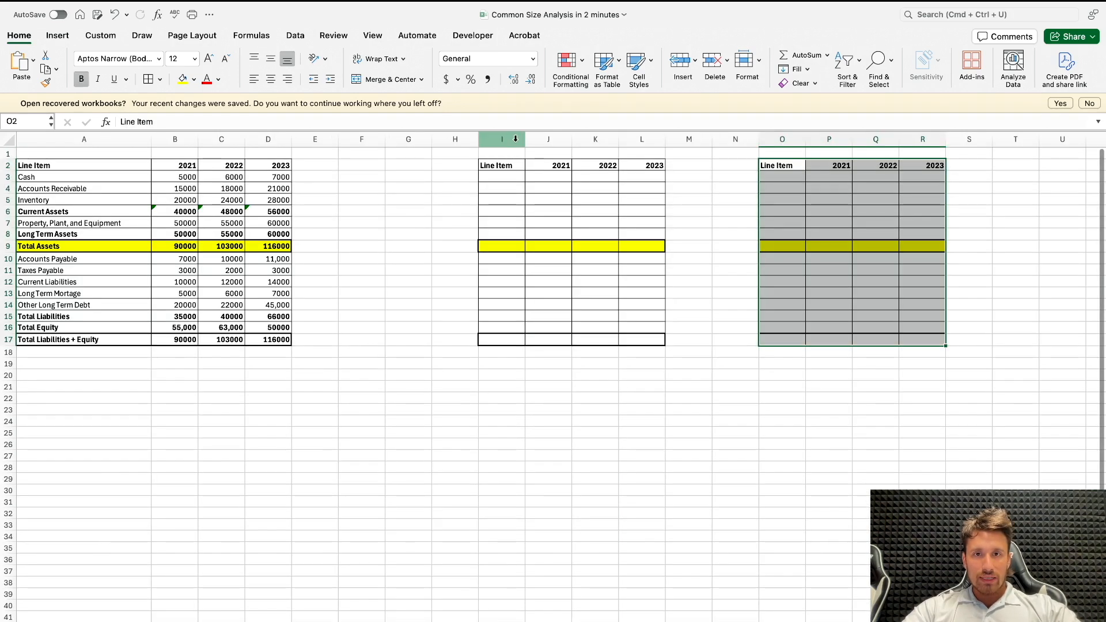
key("super+v")
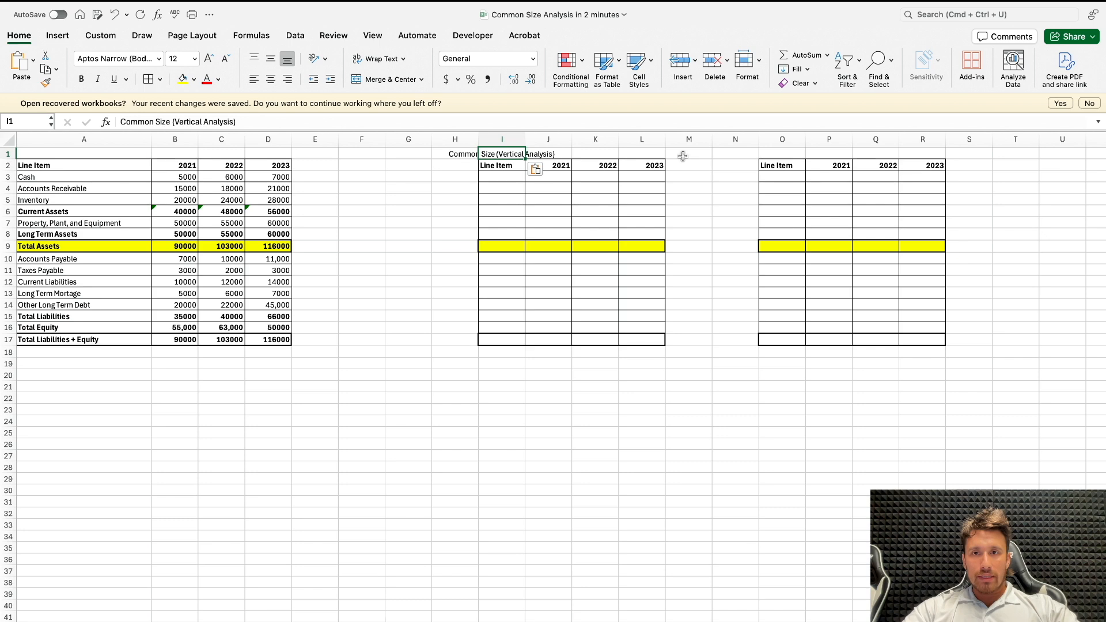
Step: Set the horizontal alignment of I1:M1 to Center Across Selection so the title spans the first template
left_click(663, 152, "shift")
right_click(679, 151)
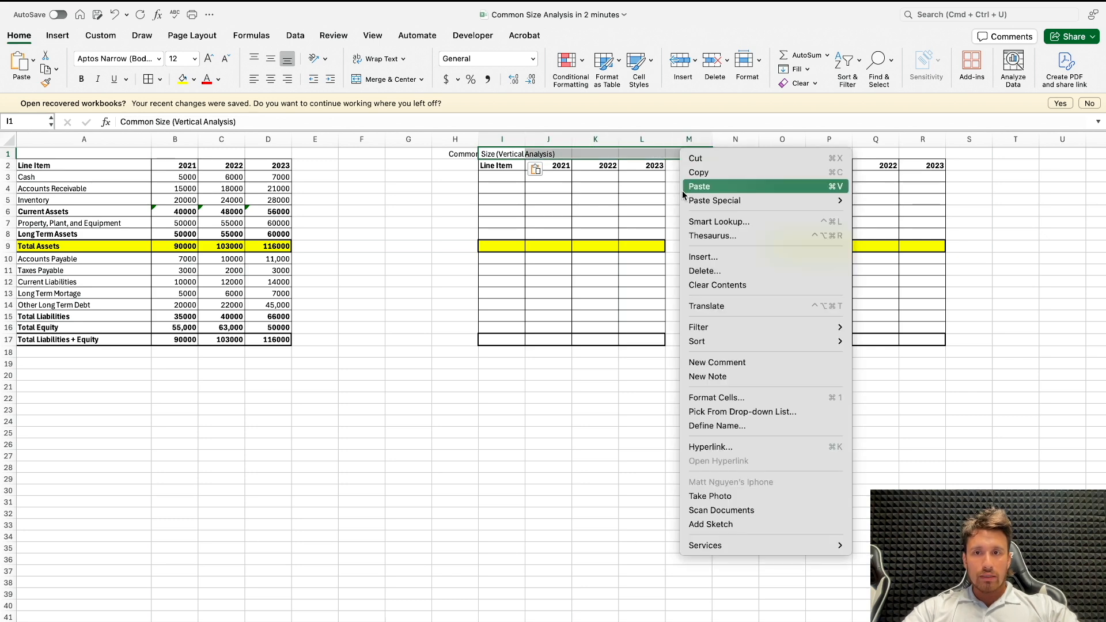
left_click(723, 398)
left_click(459, 164)
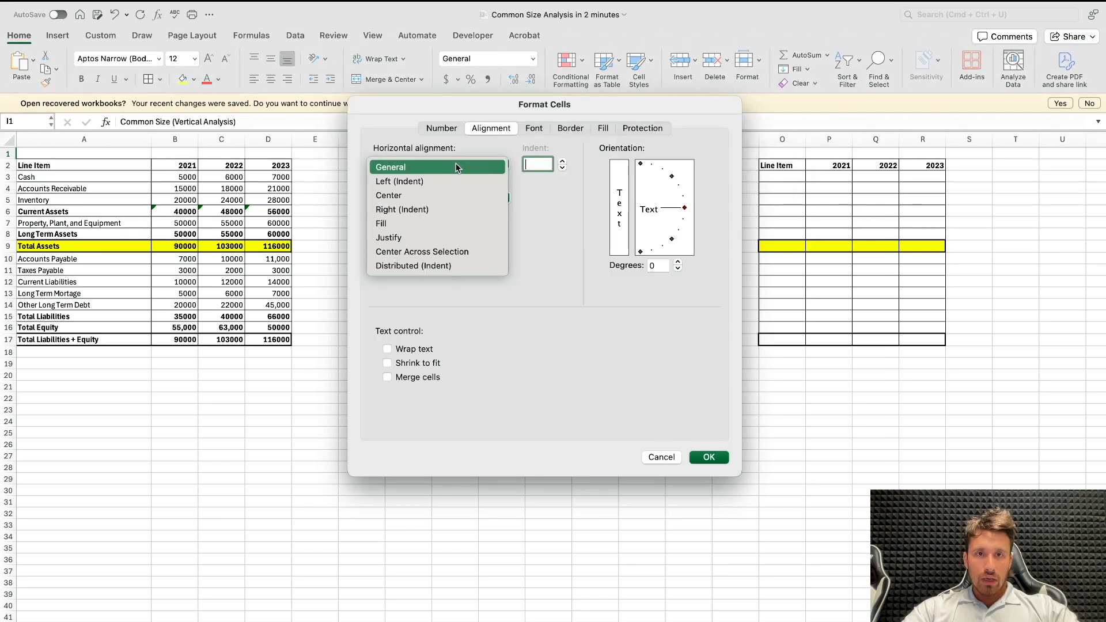
left_click(456, 251)
key("Return")
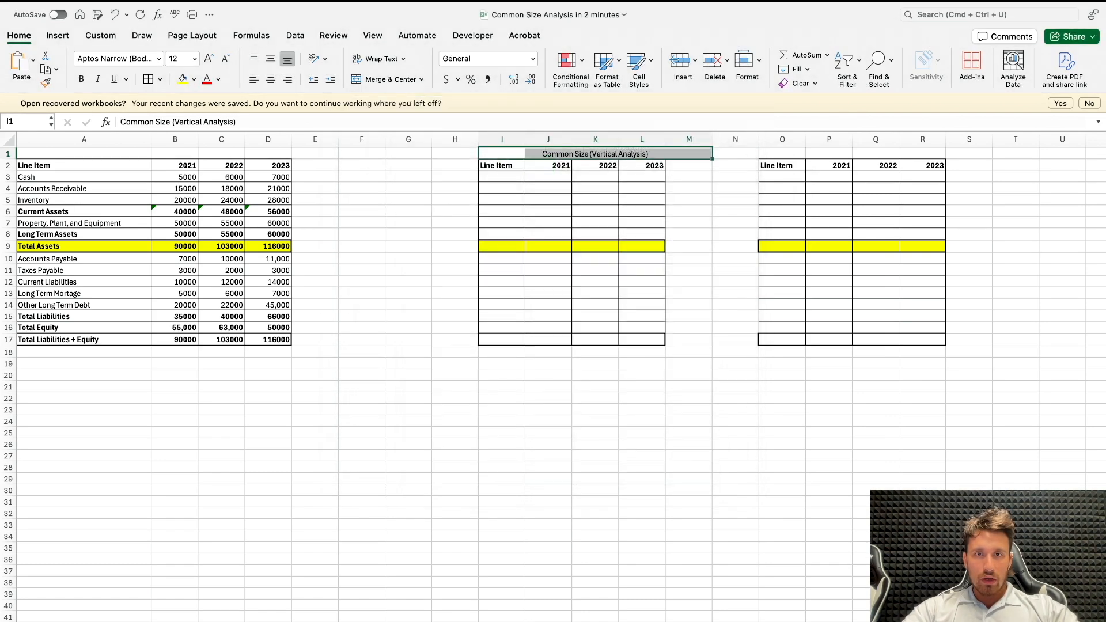
Step: Enter the column header "Average" in M2 beside the 2023 column of the first template
left_click(688, 166)
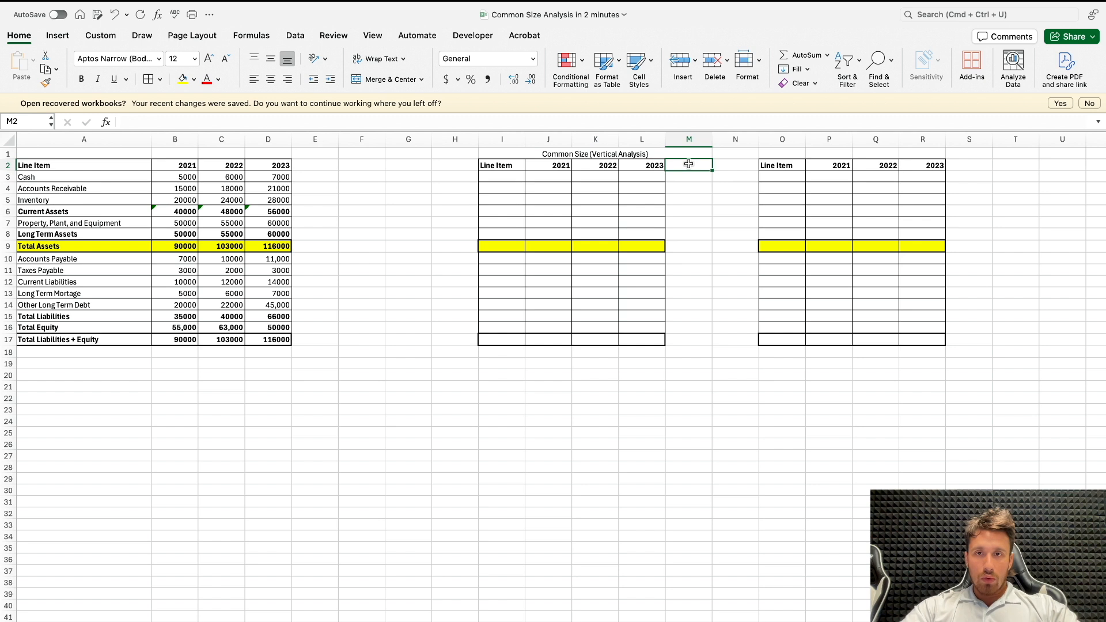
type("Average")
key("Return")
Step: Try to copy the formatting of the 2023 column L2:L17 onto the Average column starting from M3
left_click_drag(655, 165, 652, 340)
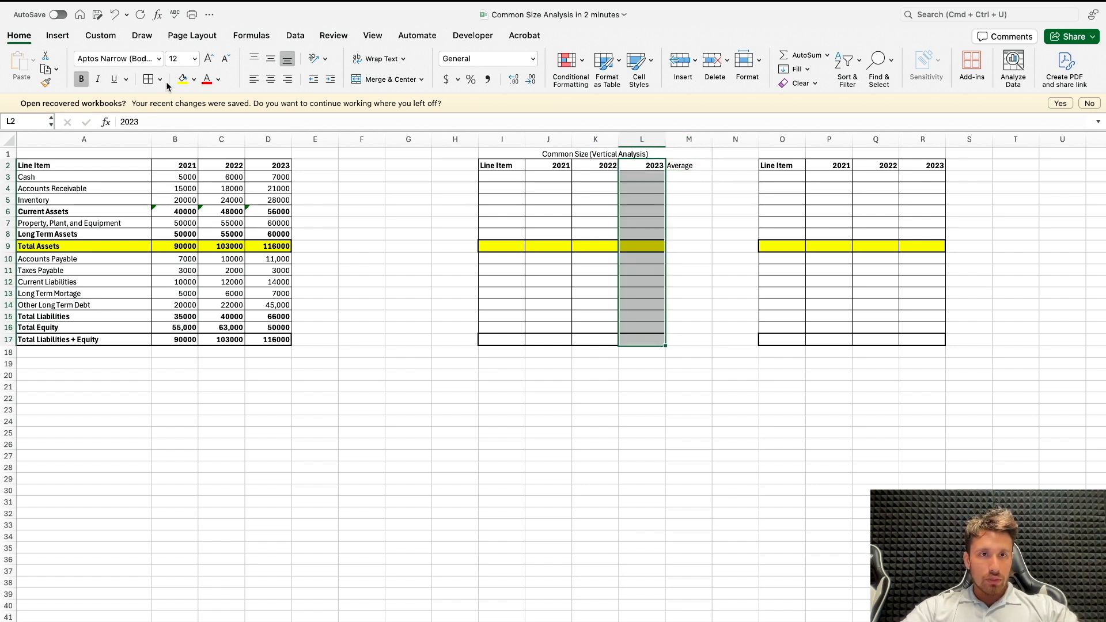
left_click(45, 82)
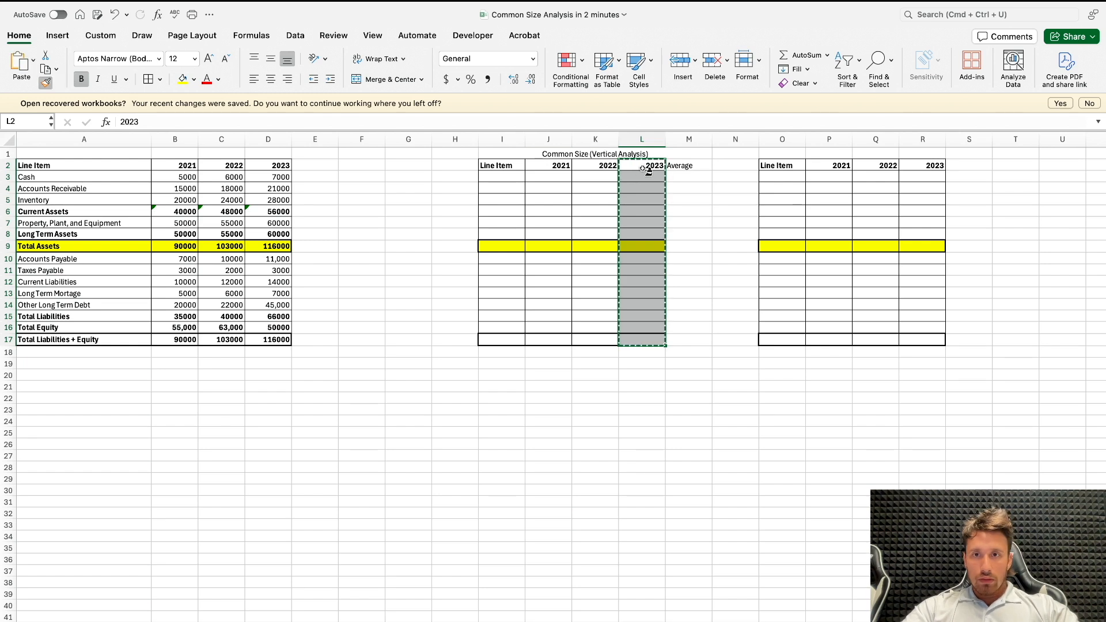
left_click_drag(680, 177, 688, 350)
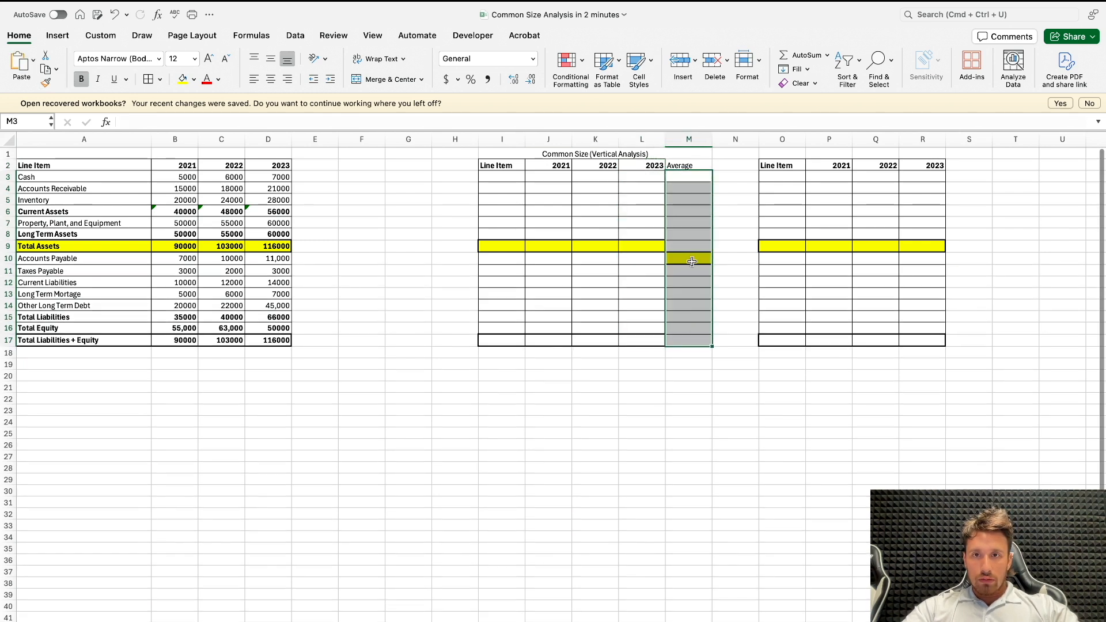
left_click(697, 187)
key("super+z")
Step: Apply the formatting of the 2023 column L2:L17 to the Average column M2:M17
left_click_drag(654, 165, 655, 343)
left_click(46, 83)
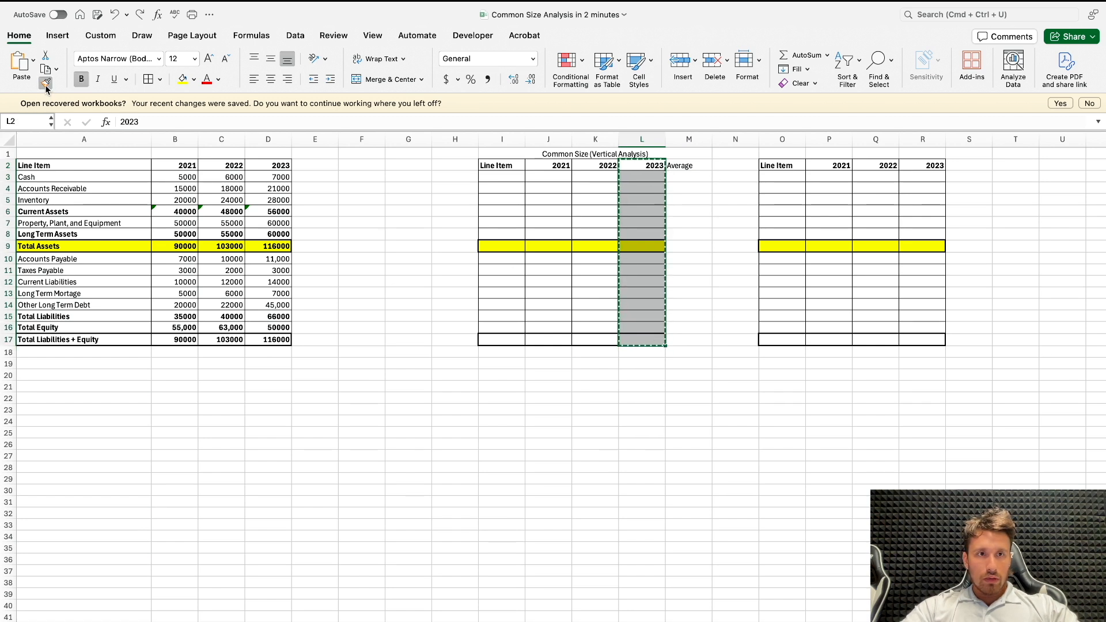
left_click_drag(694, 166, 691, 339)
Step: Copy the formatted Average column M2:M17 to S2 in the second template
left_click(969, 166)
key("super+v")
left_click(890, 223)
Step: Copy the title from I1 to O1 and align it with Center Across Selection over O1:S1
left_click(547, 153)
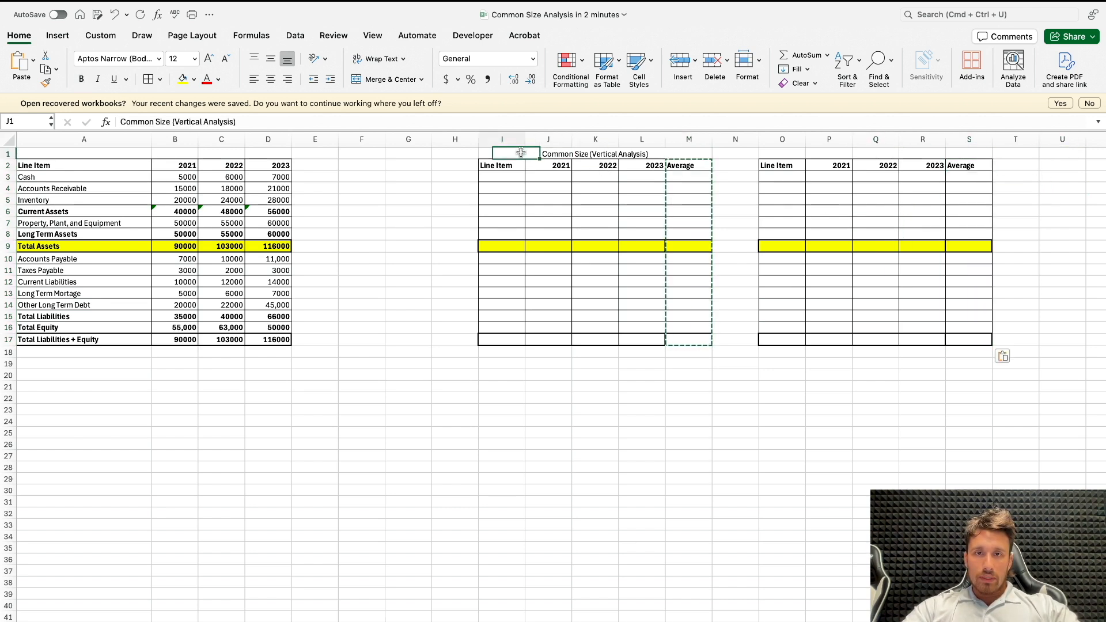
key("super+c")
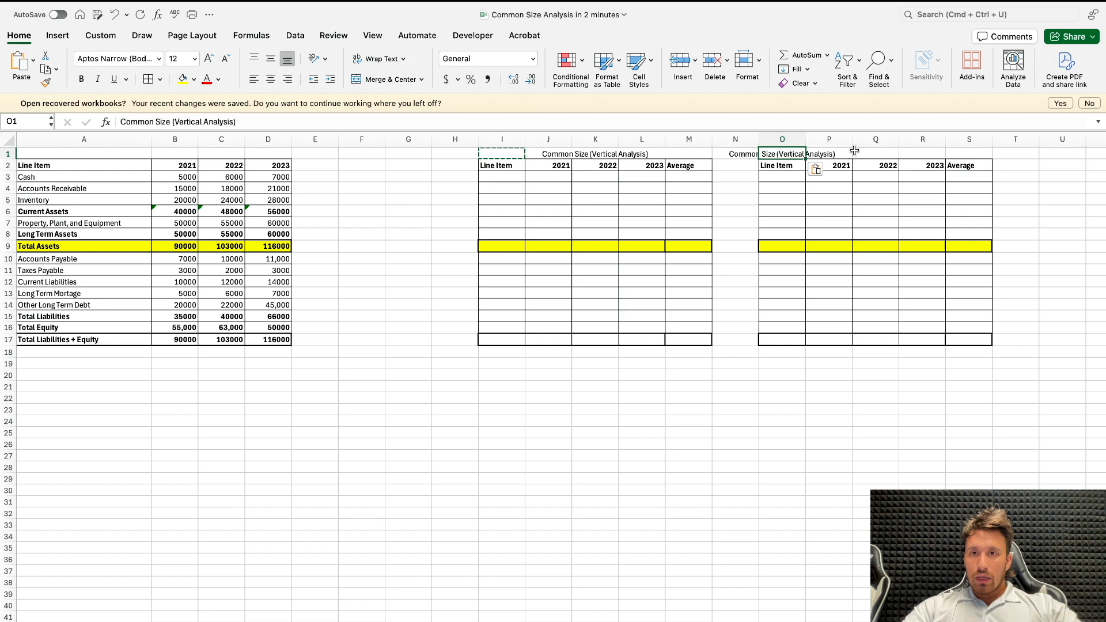
left_click(956, 151, "shift")
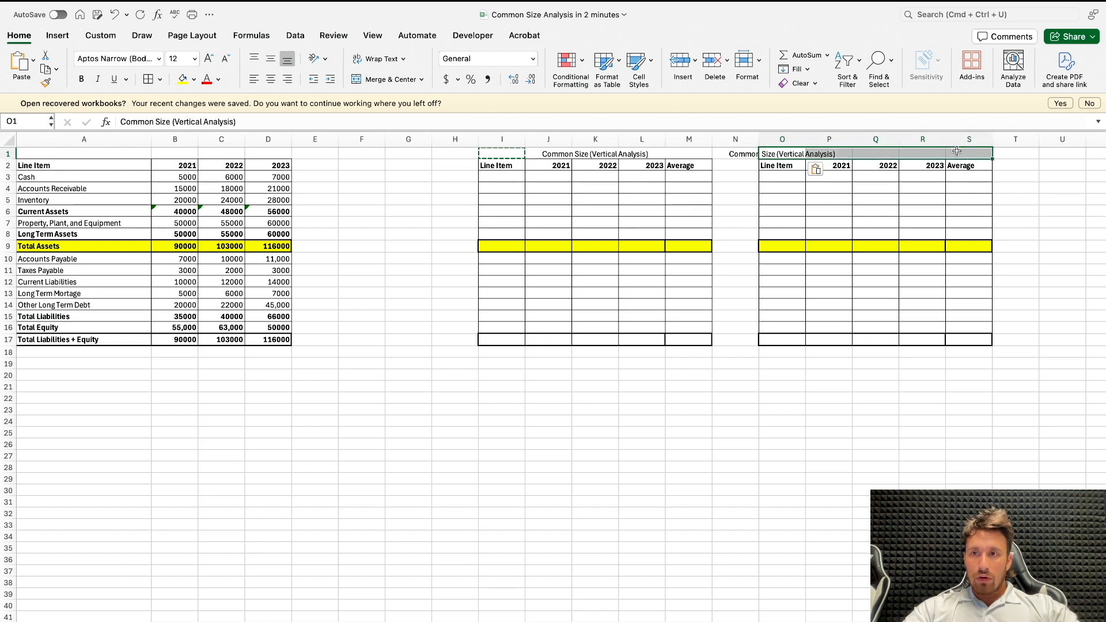
right_click(759, 150)
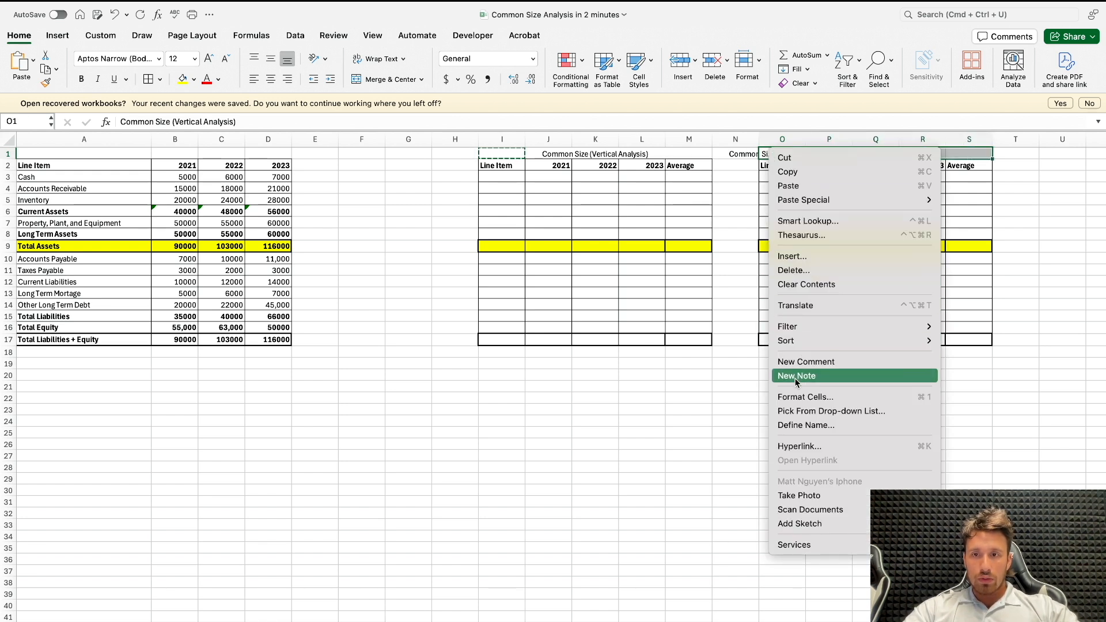
left_click(805, 397)
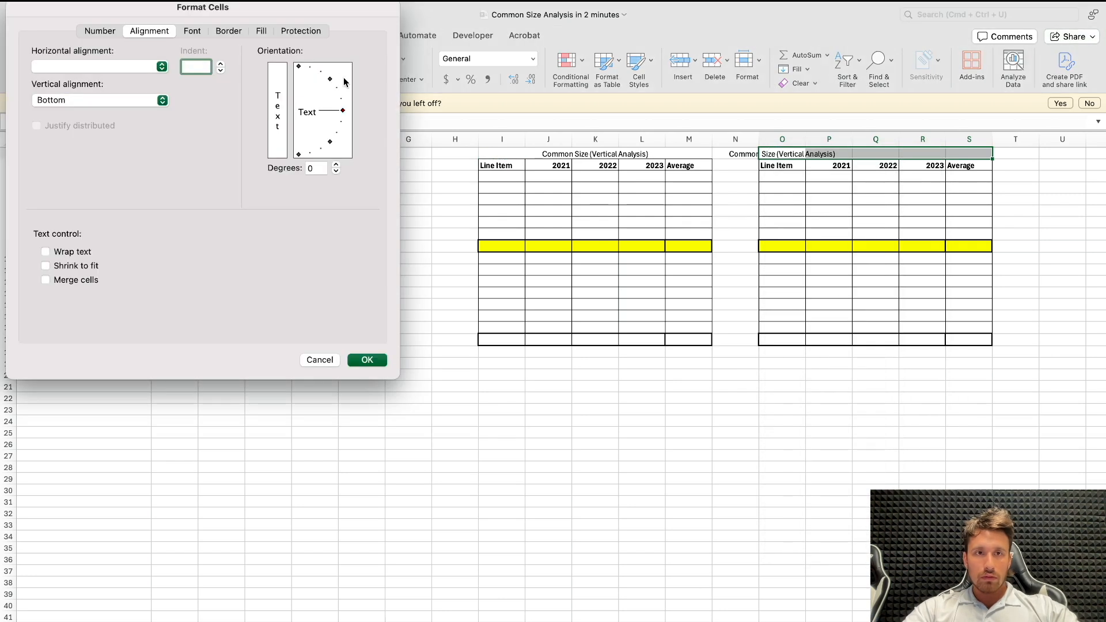
left_click(136, 101)
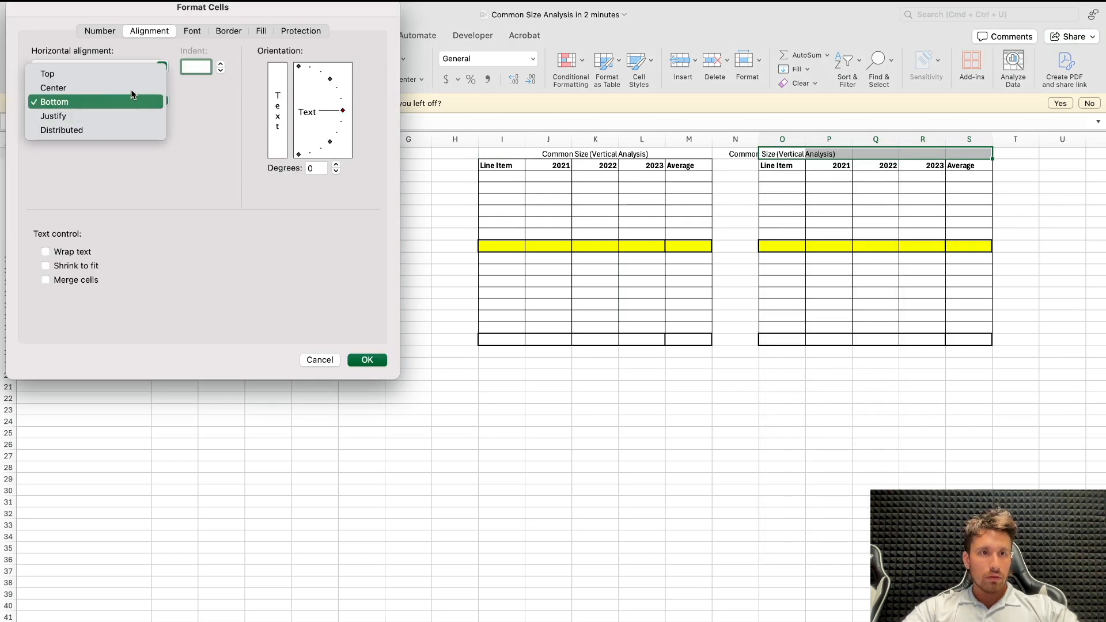
left_click(206, 114)
left_click(147, 100)
left_click(184, 92)
left_click(132, 66)
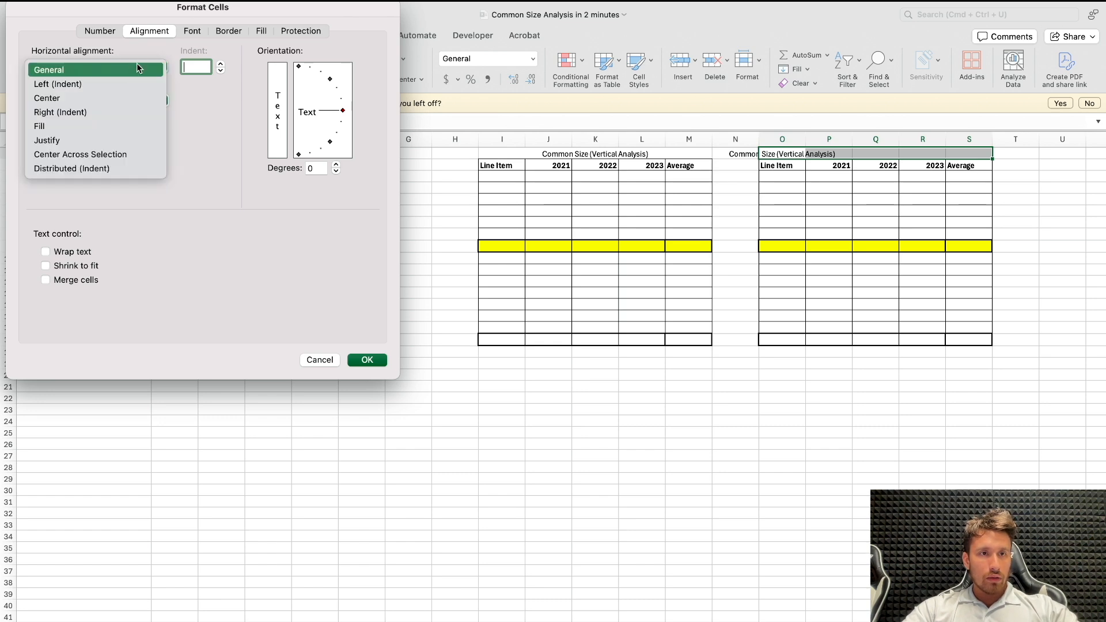
left_click(99, 153)
key("Return")
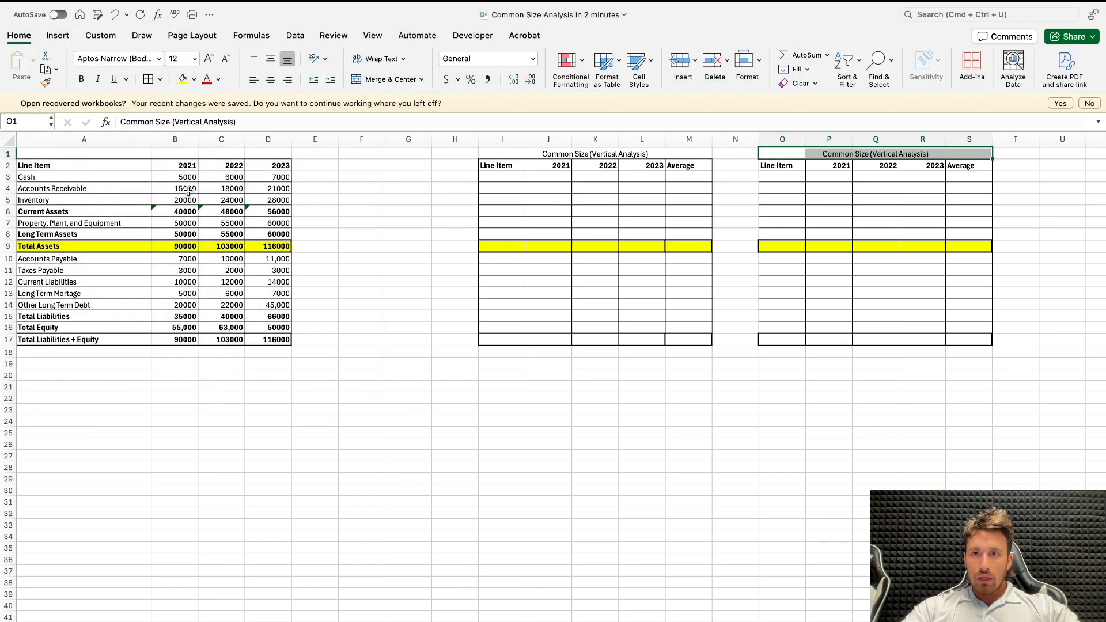
left_click(550, 223)
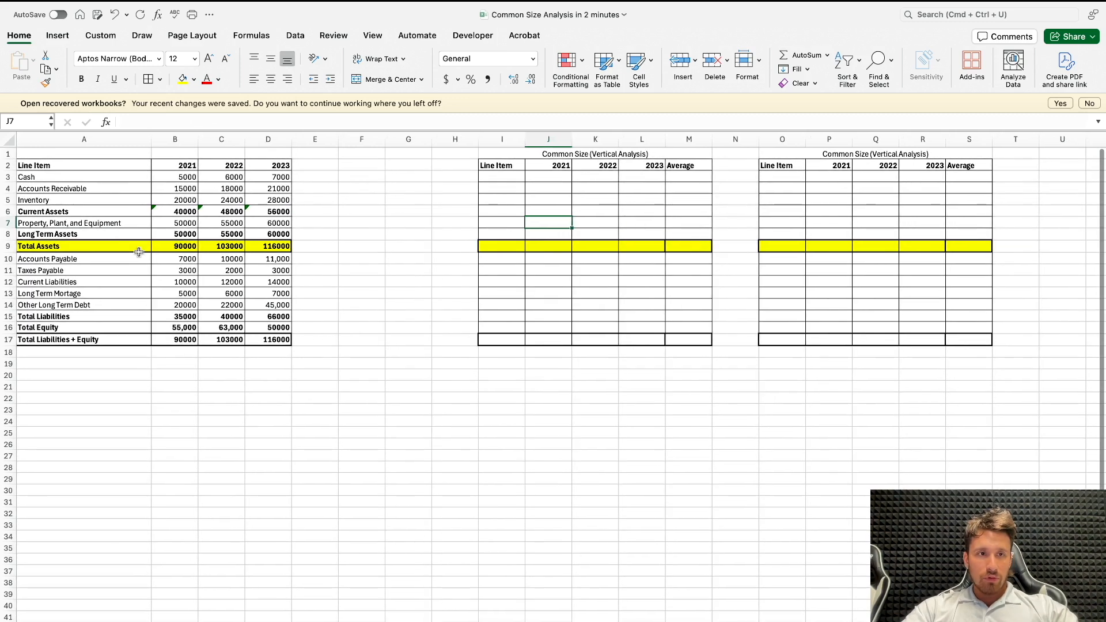
Step: Copy the line item labels A2:A17 to I2 and O2 in the two templates, and widen columns I and J
left_click_drag(113, 171, 112, 338)
key("super+c")
left_click(500, 167)
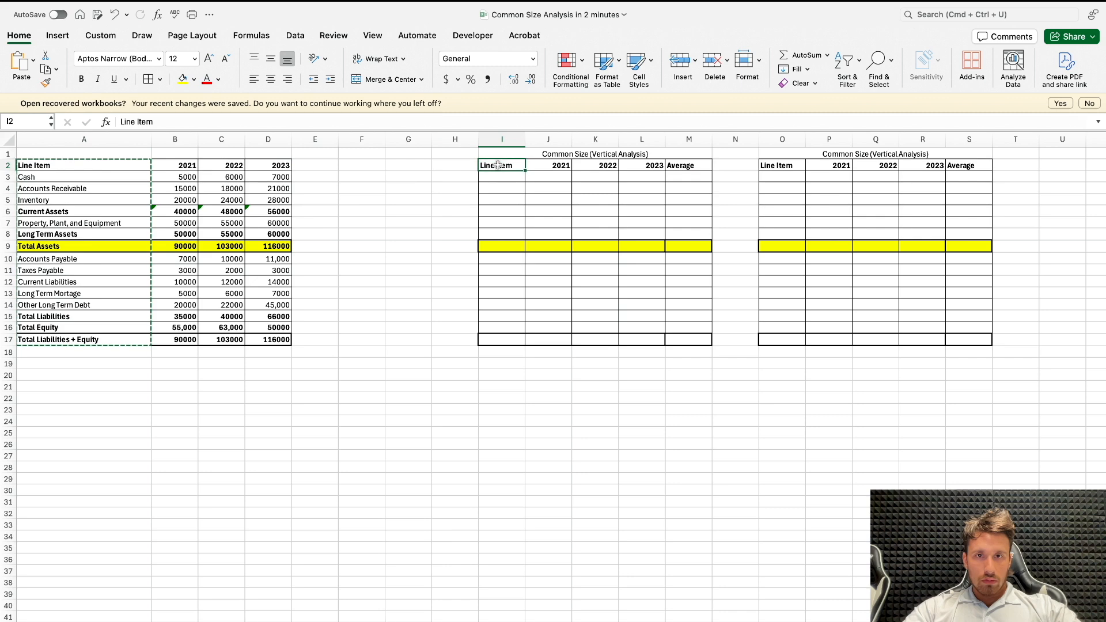
key("super+v")
left_click(781, 166)
key("super+v")
left_click(639, 268)
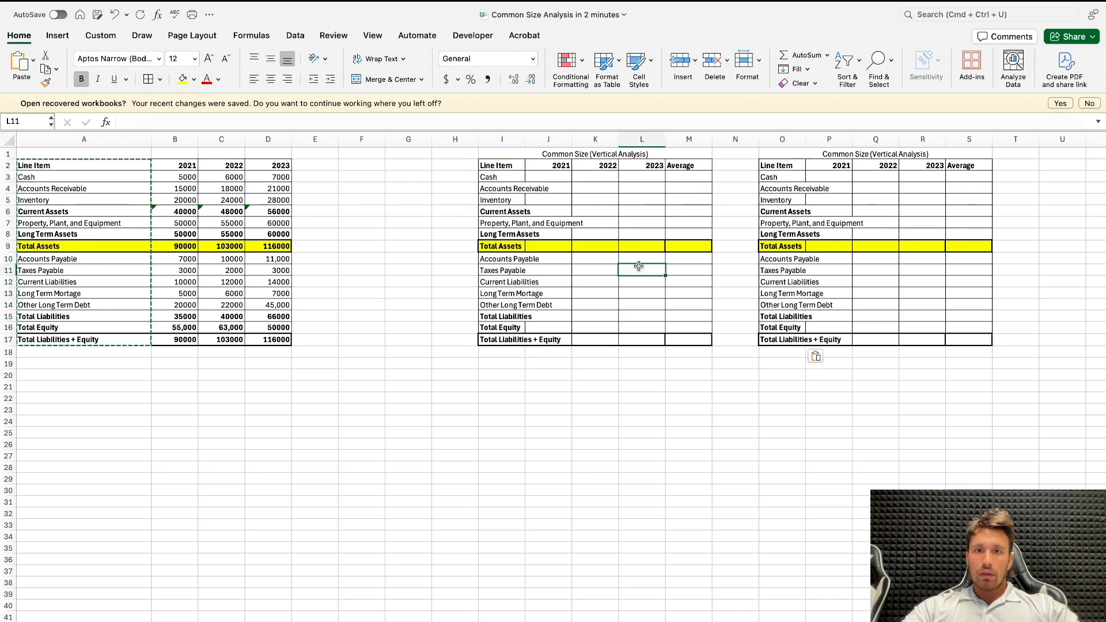
left_click_drag(501, 138, 593, 145)
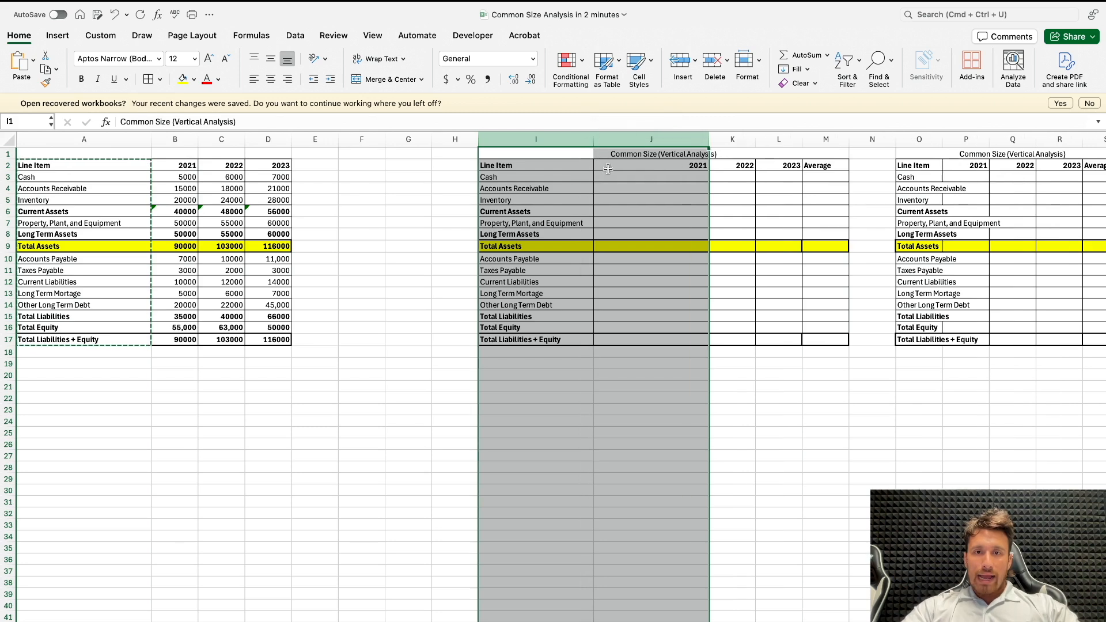
Step: Enter =B3/B$9 in J3 to express 2021 Cash as a share of Total Assets, and fill it down to J17
left_click(612, 176)
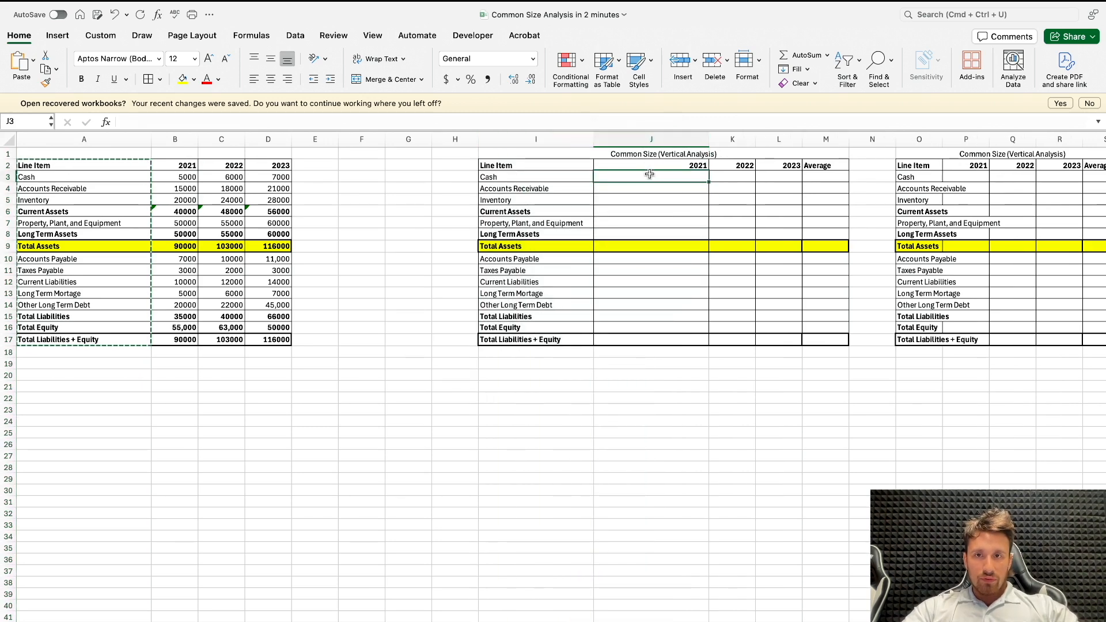
type("=")
left_click(182, 175)
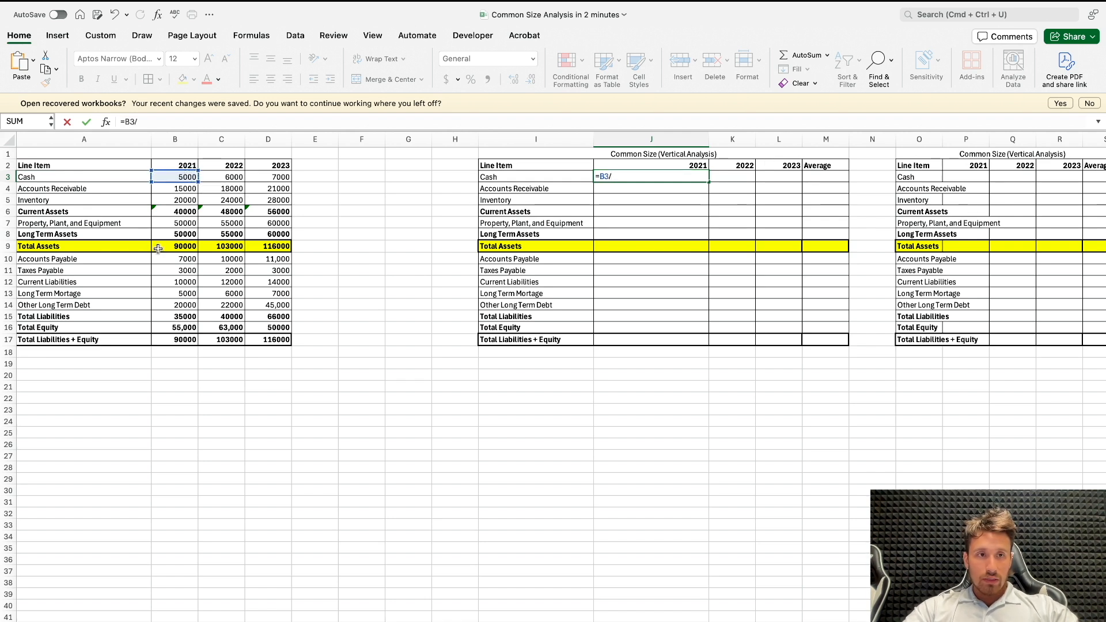
left_click(134, 122)
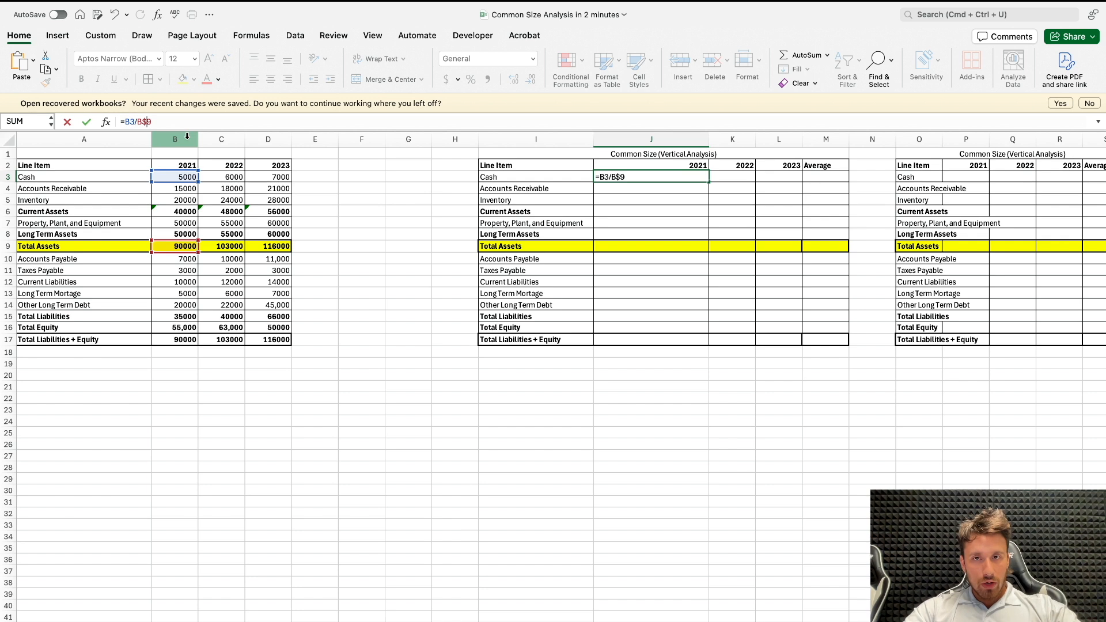
type("$")
key("Return")
left_click(701, 177)
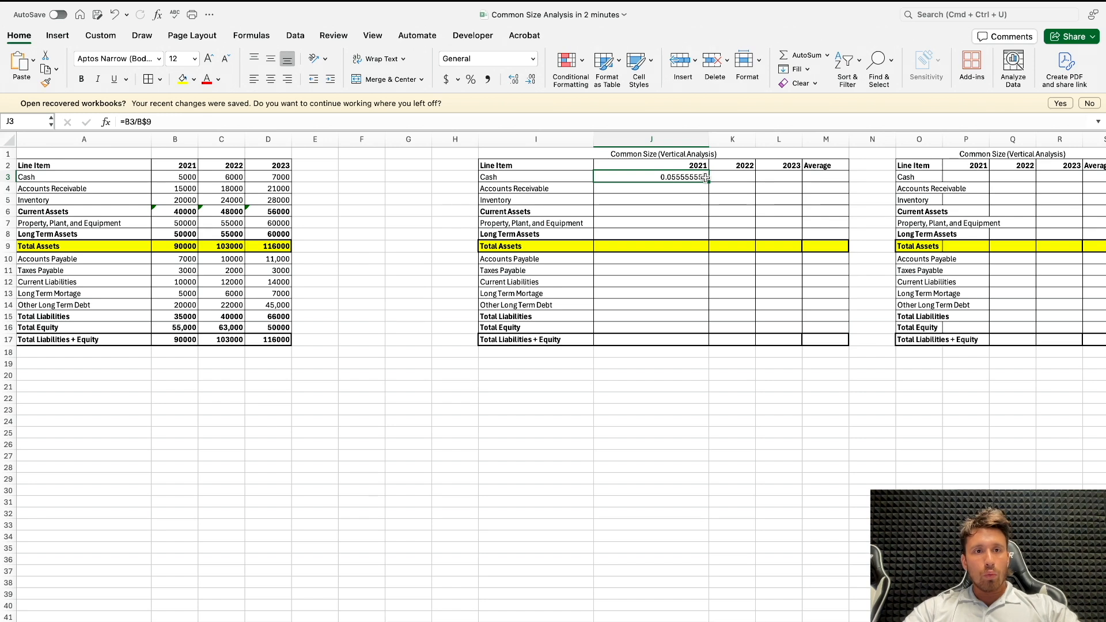
left_click_drag(708, 180, 697, 341)
left_click(691, 372)
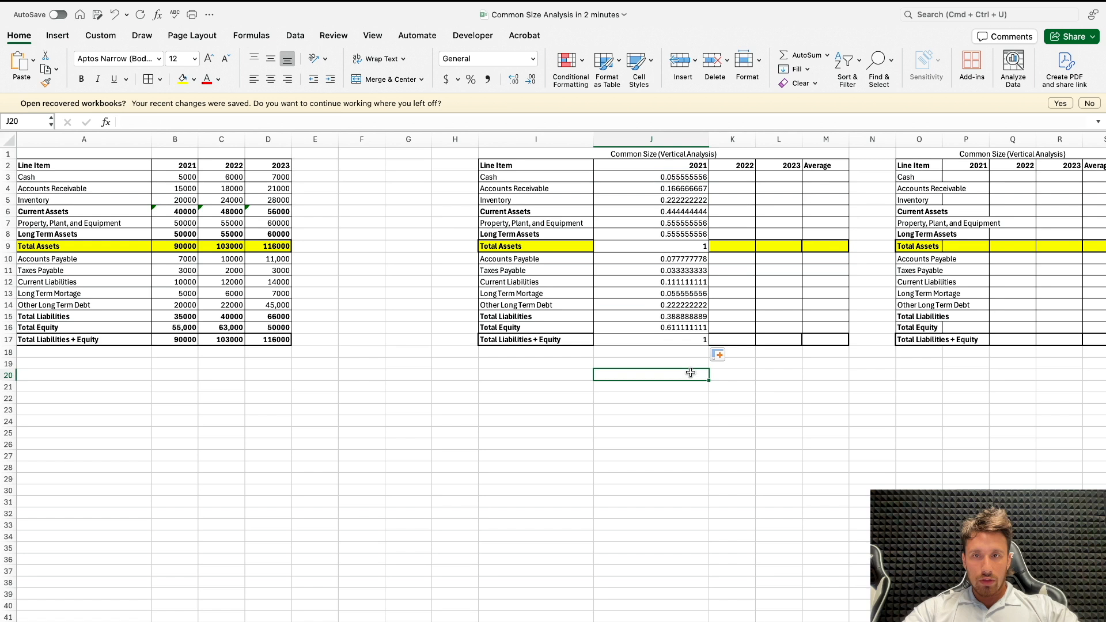
Step: Examine the 2021 common size ratios in J3:J17 and the liability and equity rows of the source balance sheet
left_click(638, 341)
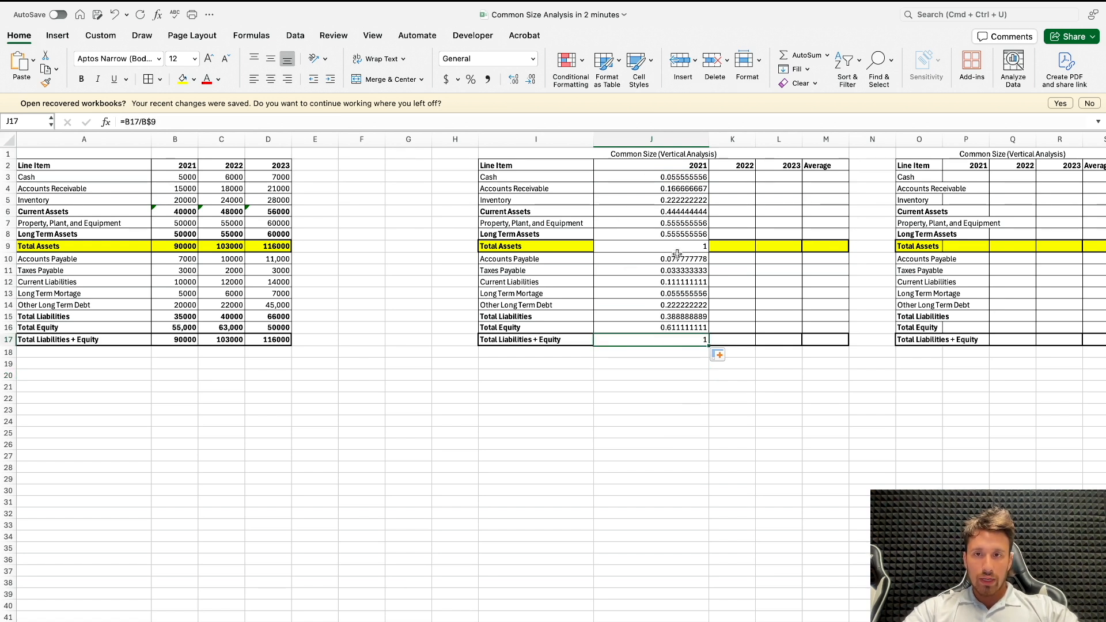
mouse_move(700, 178)
left_mouse_down()
mouse_move(702, 353)
mouse_move(700, 179)
left_mouse_up()
left_click(703, 351)
scroll(648, 337, "right", 1)
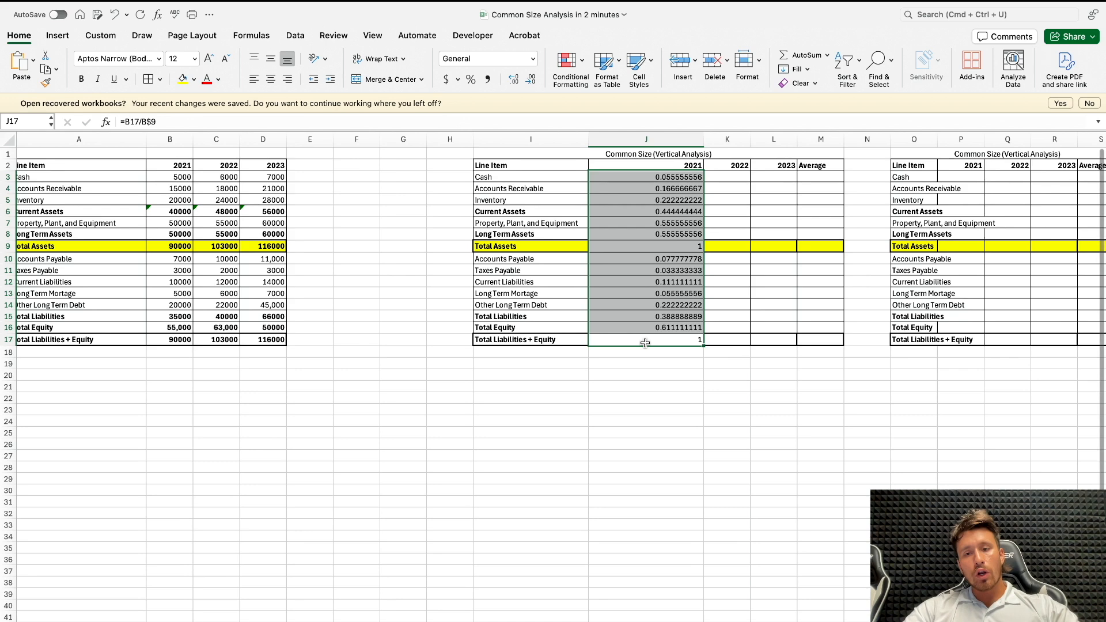
left_click(644, 340)
left_click(313, 317)
scroll(230, 299, "left", 1)
left_click_drag(135, 259, 190, 294)
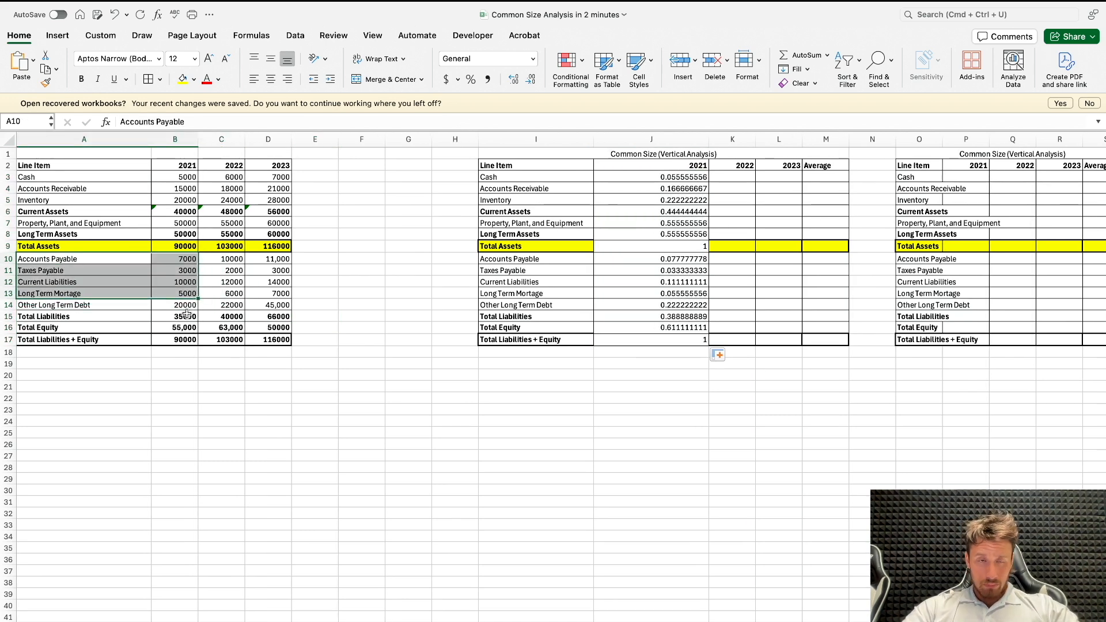
left_click(187, 315)
left_click_drag(105, 330, 221, 329)
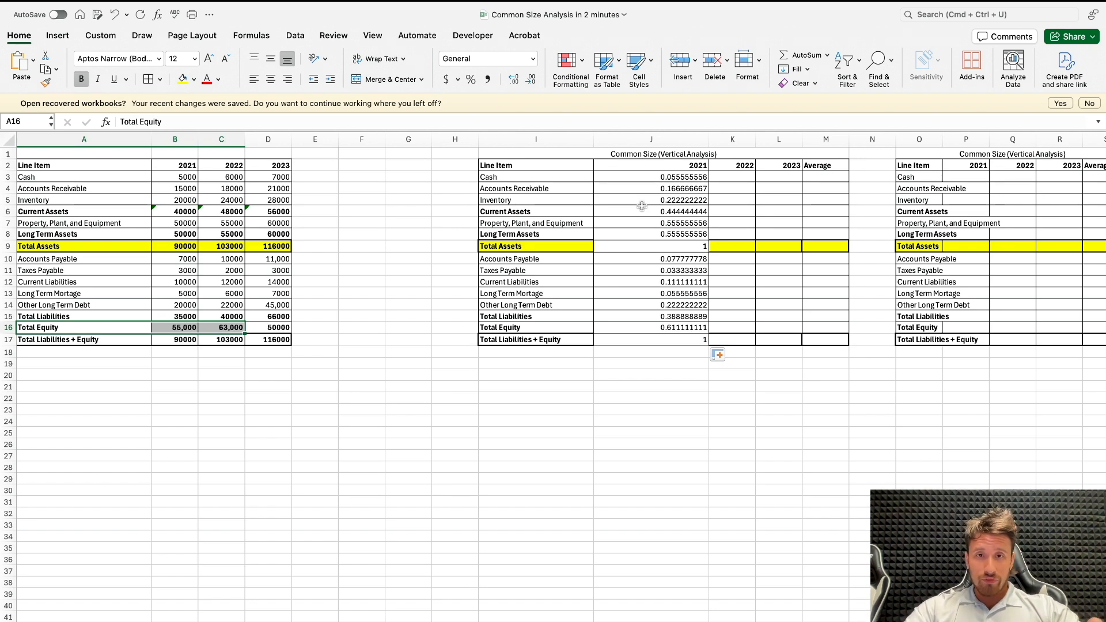
Step: Fill the 2021 ratios J3:J17 across to 2022 and 2023 in columns K and L, and apply the percent format
left_click_drag(672, 179, 784, 340)
left_click_drag(673, 179, 767, 341)
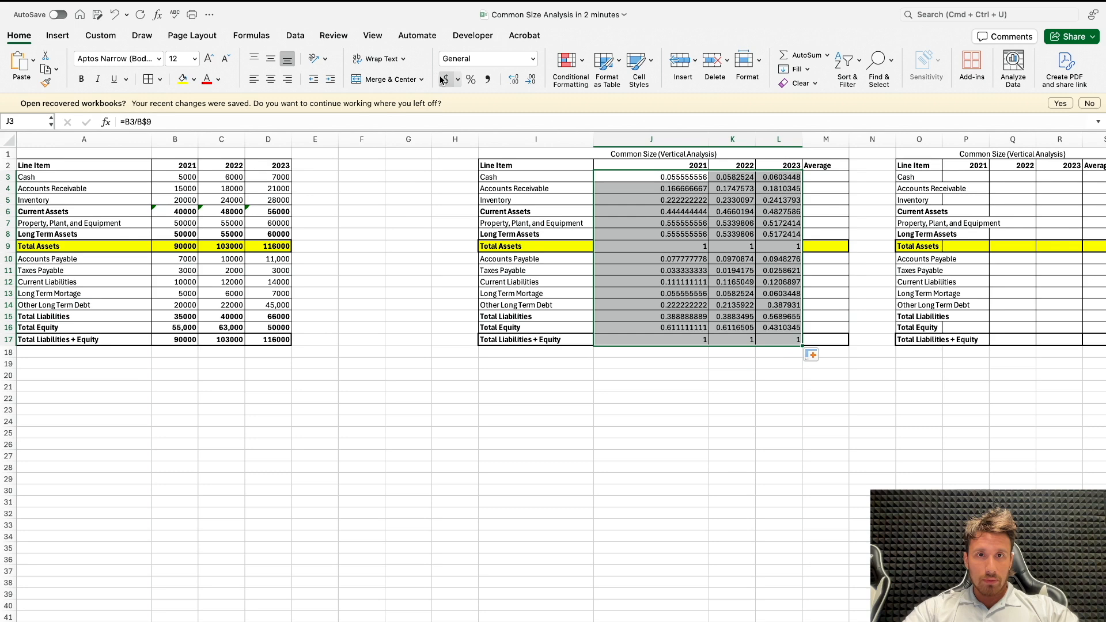
left_click(471, 79)
Step: Copy the formatting of B3:D17 onto the common size ratios in J3:L17 with Format Painter
left_click_drag(186, 178, 271, 340)
left_click(46, 82)
mouse_move(609, 178)
left_mouse_down()
mouse_move(743, 287)
mouse_move(766, 337)
left_mouse_up()
left_click(779, 386)
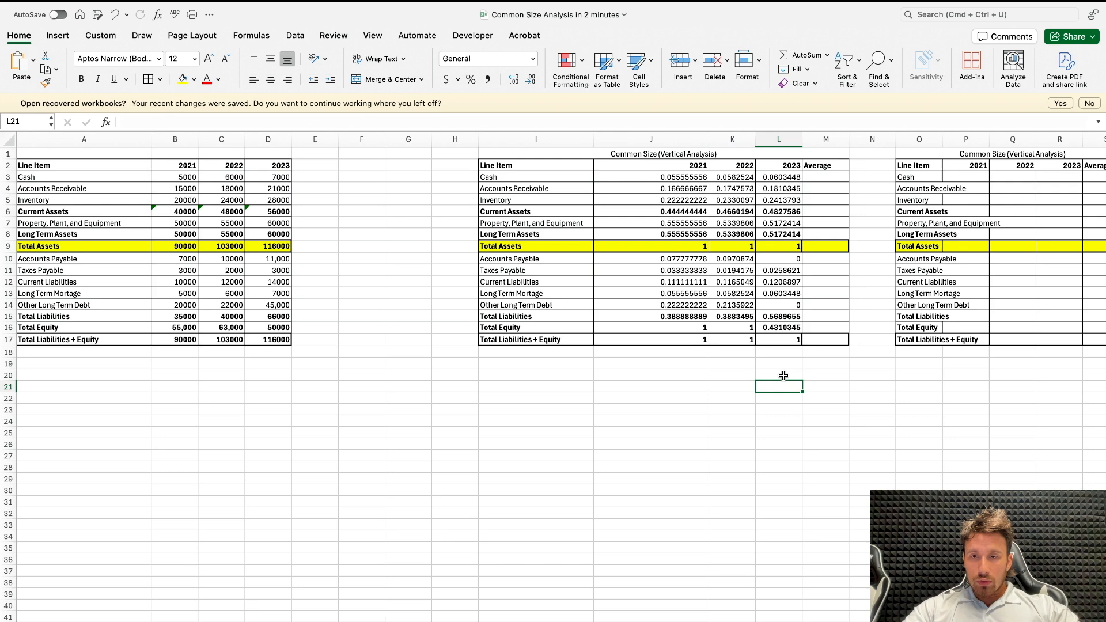
Step: Enter =AVERAGE(J3:L3) in M3 and fill it down to M17
scroll(783, 375, "right", 2)
left_click(783, 177)
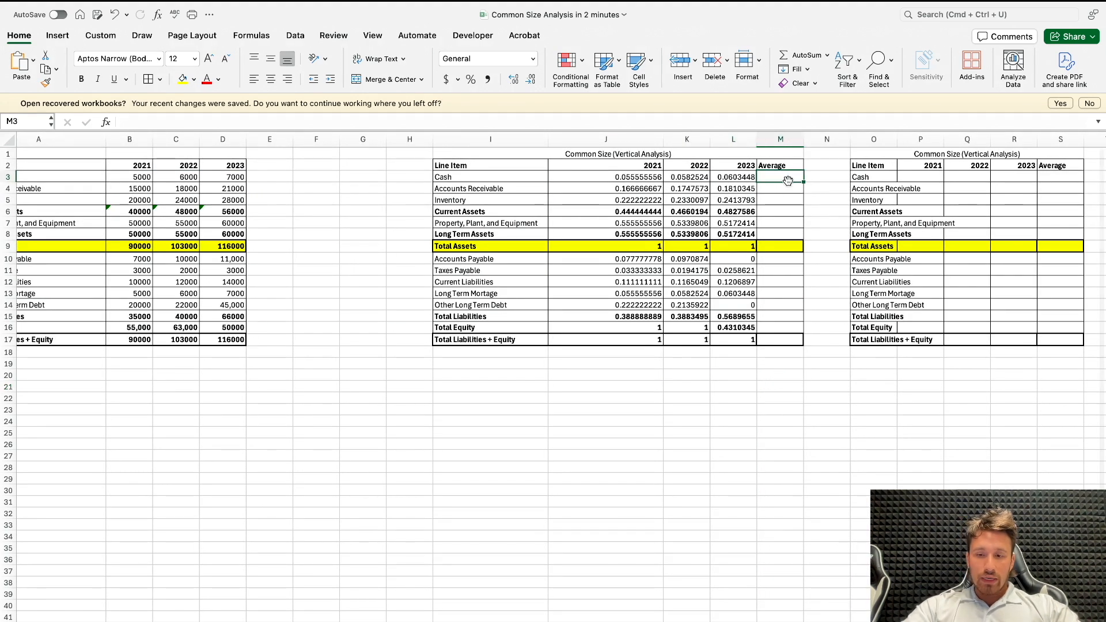
type("=AVER")
key("Tab")
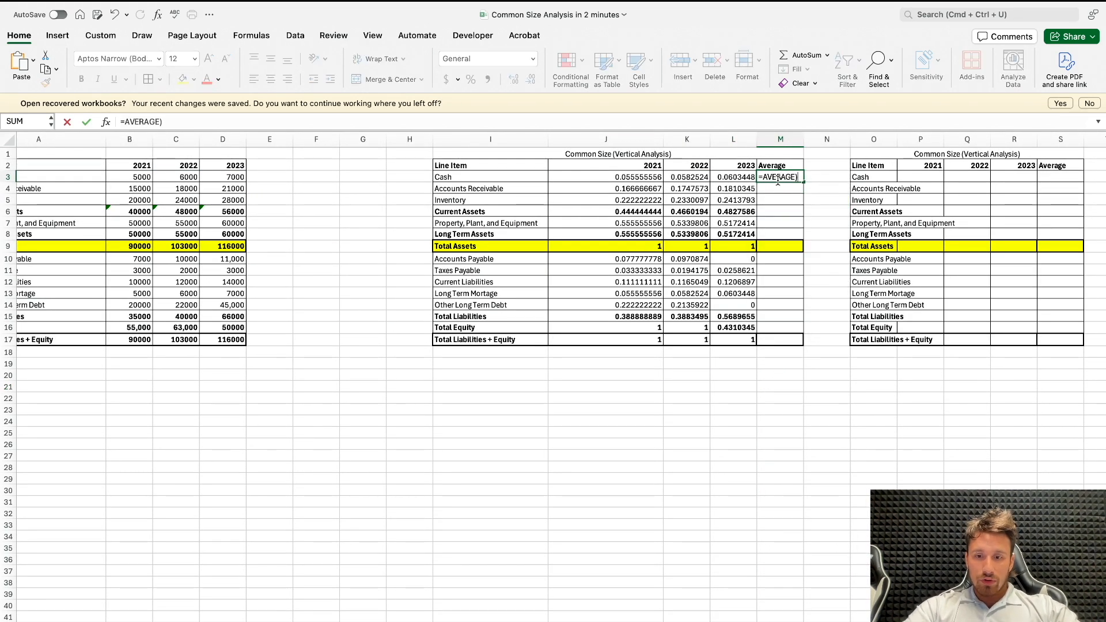
left_click_drag(627, 177, 732, 183)
key("Return")
left_click(798, 177)
left_click_drag(804, 183, 803, 341)
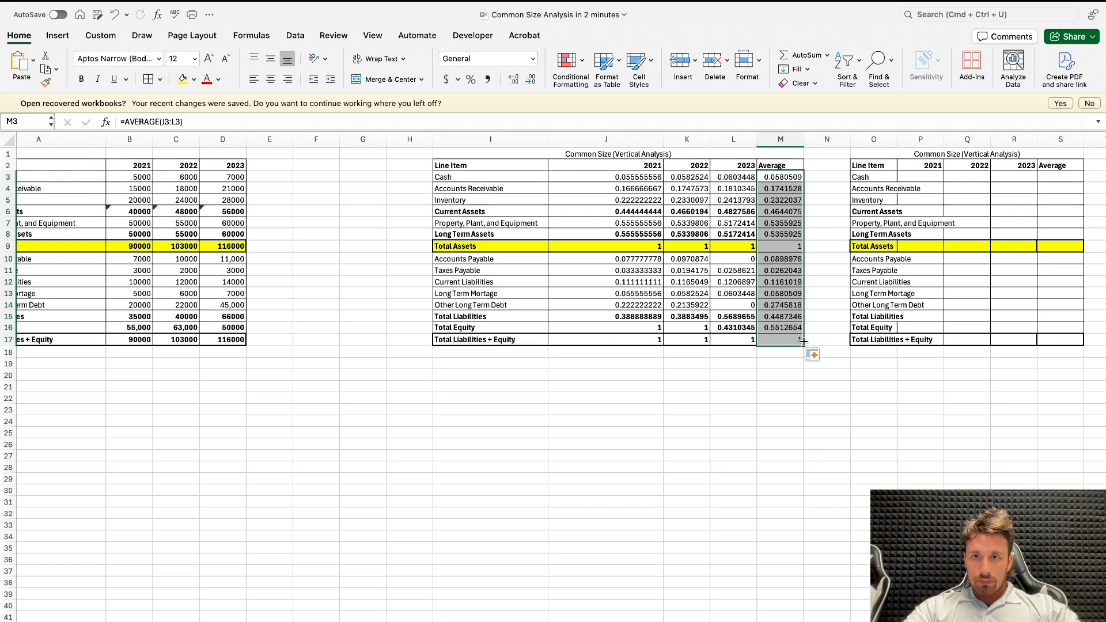
Step: Format the vertical analysis values and averages in J3:M17 as percentages
left_click_drag(637, 177, 775, 324)
left_click(775, 324)
left_click_drag(633, 177, 783, 340)
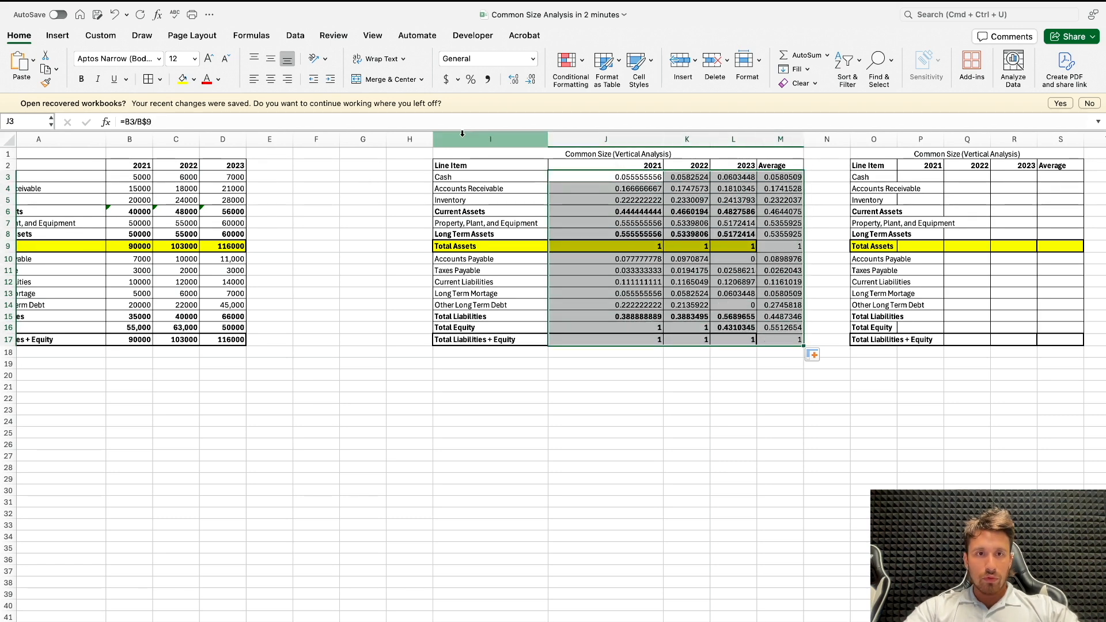
left_click(470, 79)
scroll(600, 262, "right", 2)
left_click(673, 247)
Step: Widen column O to fit the line item labels of the second template
scroll(672, 246, "right", 2)
scroll(626, 241, "left", 1)
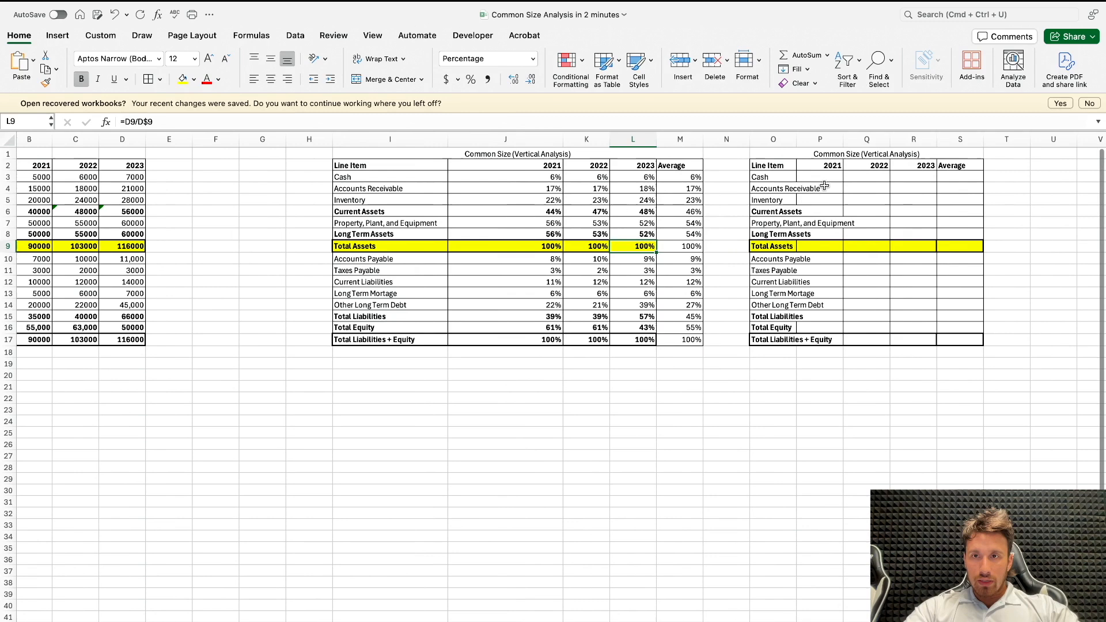
left_click_drag(797, 139, 864, 139)
left_click(895, 136)
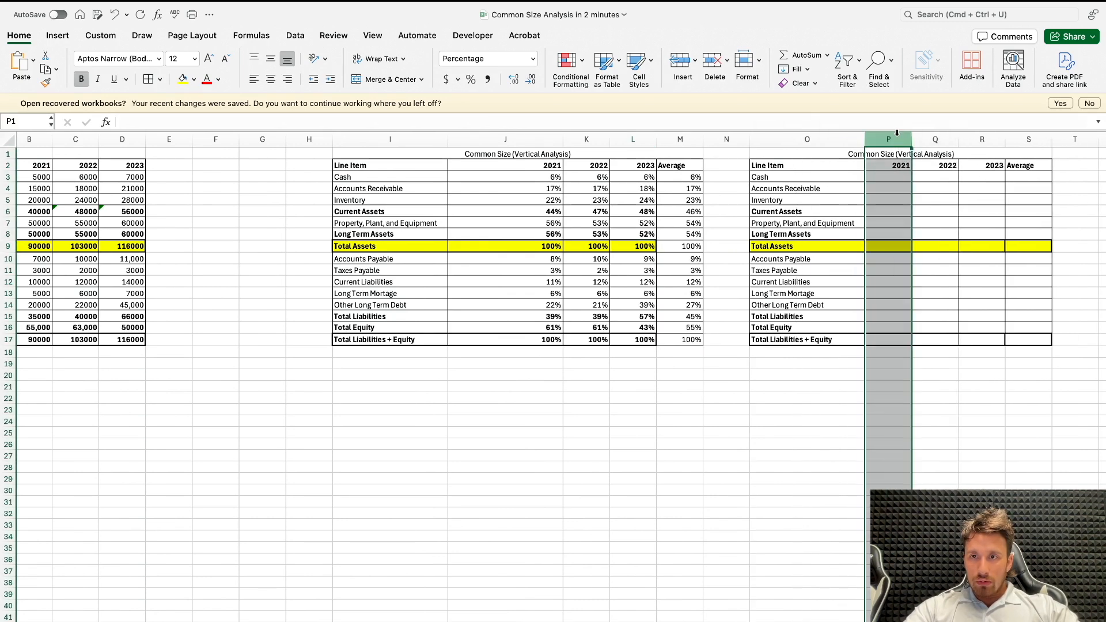
key("ctrl+shift+=")
key("alt")
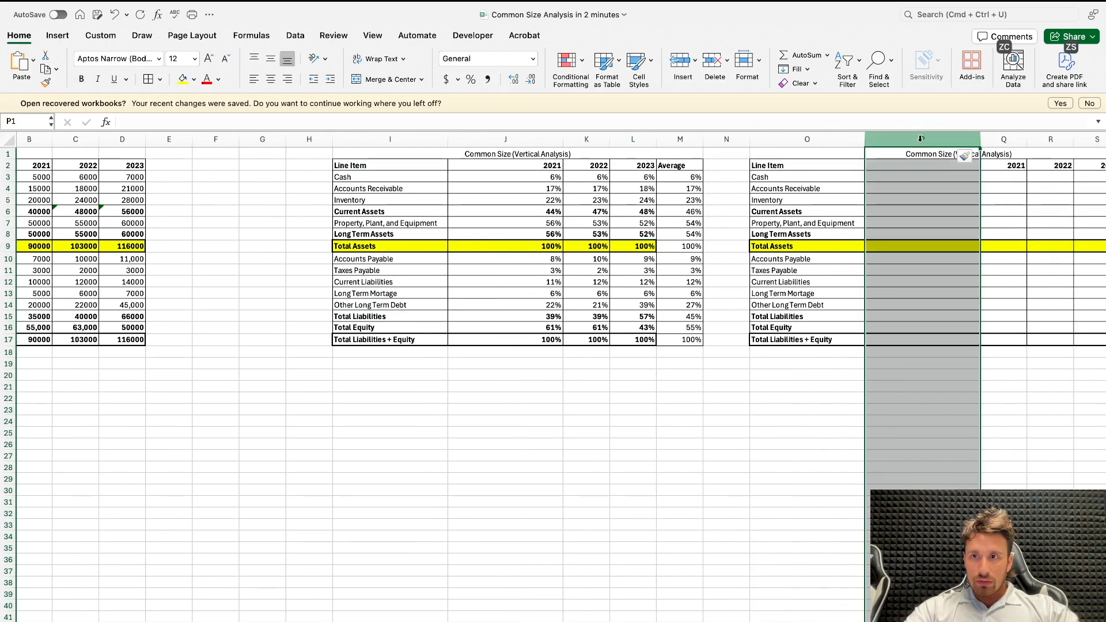
right_click(920, 140)
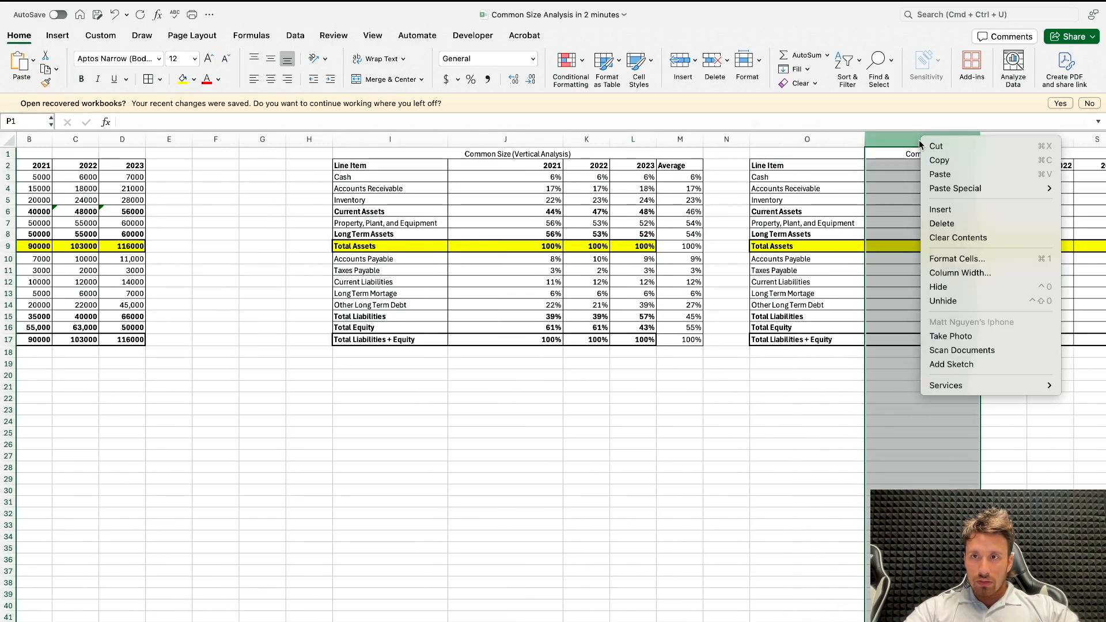
left_click(953, 226)
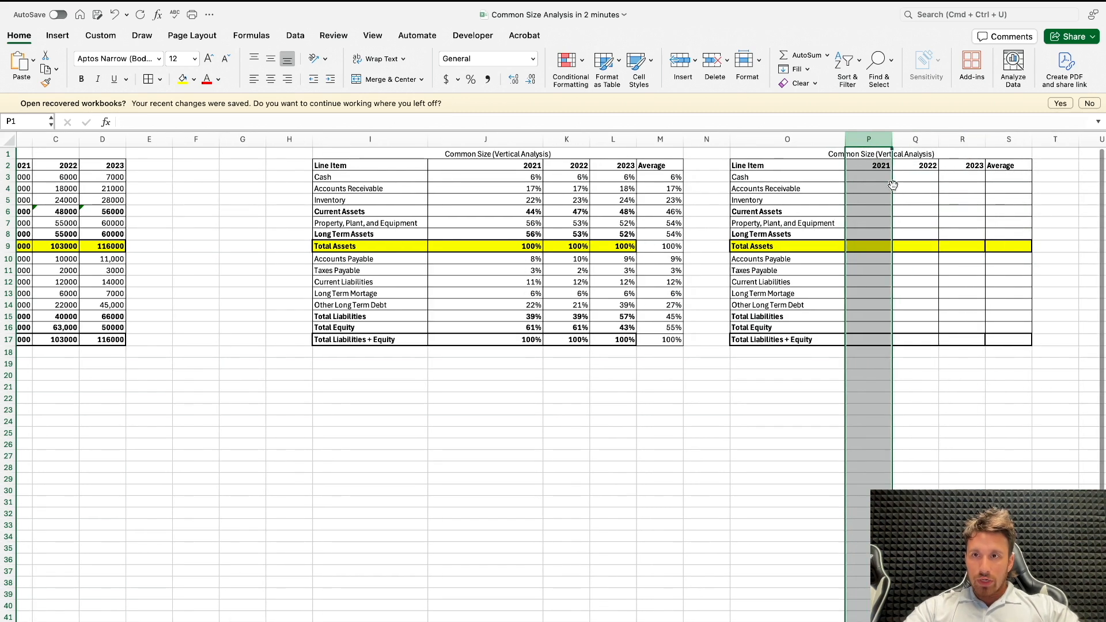
Step: Delete the 2021 column P from the second template
right_click(879, 146)
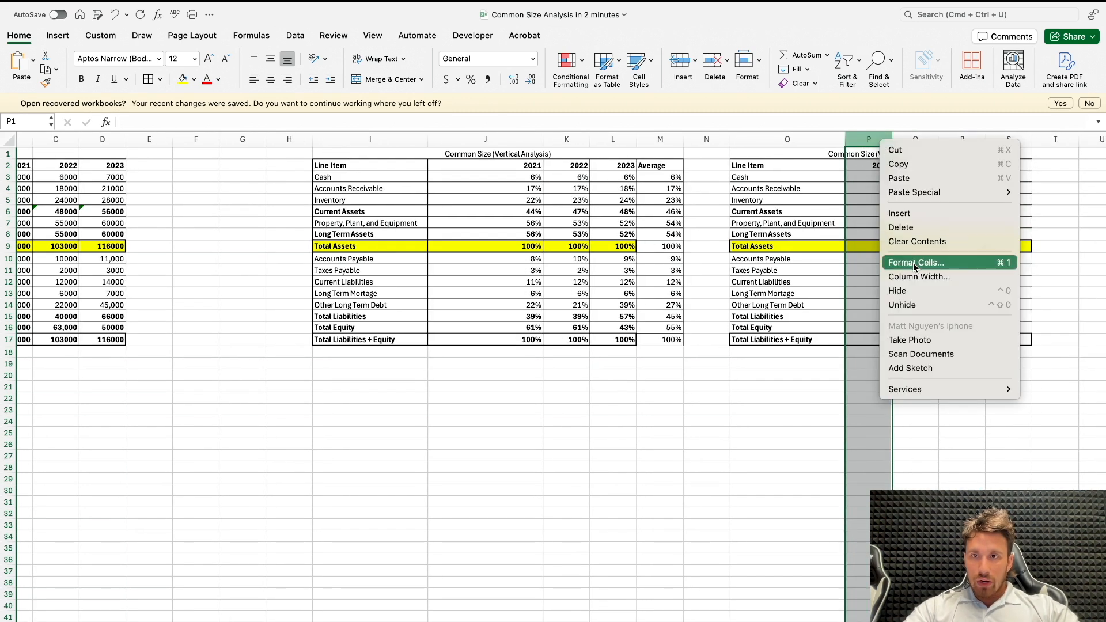
left_click(921, 229)
left_click(848, 154)
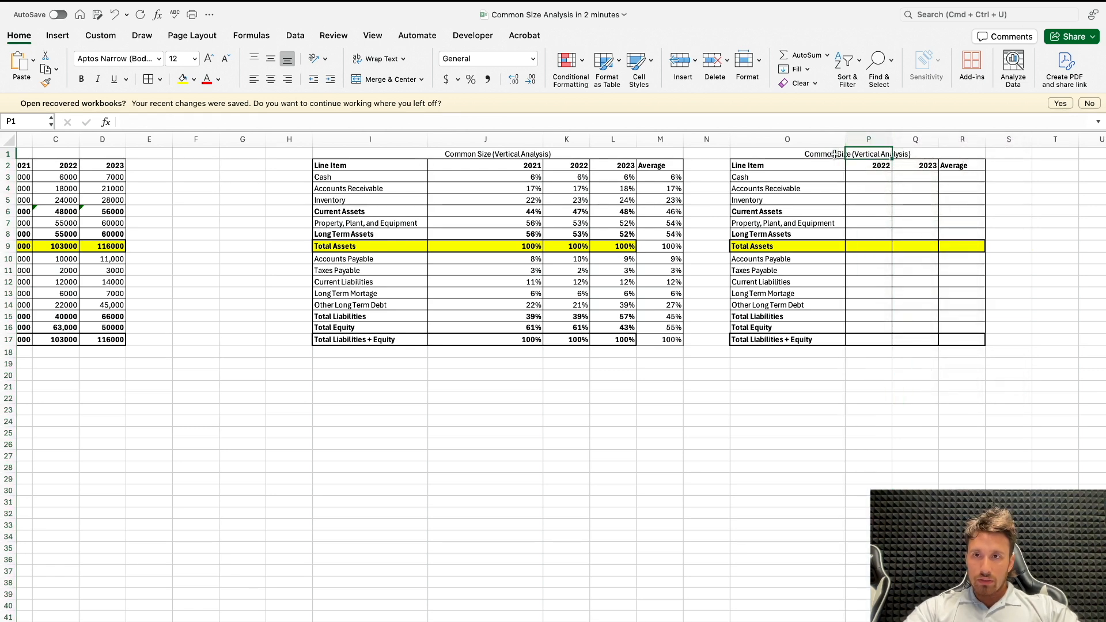
Step: Change the second template's title in O1 to "Common Size (Horiztonal Analysis)"
left_click(824, 161)
left_click(826, 153)
left_click(181, 122)
double_click(181, 123)
type("Horiztona")
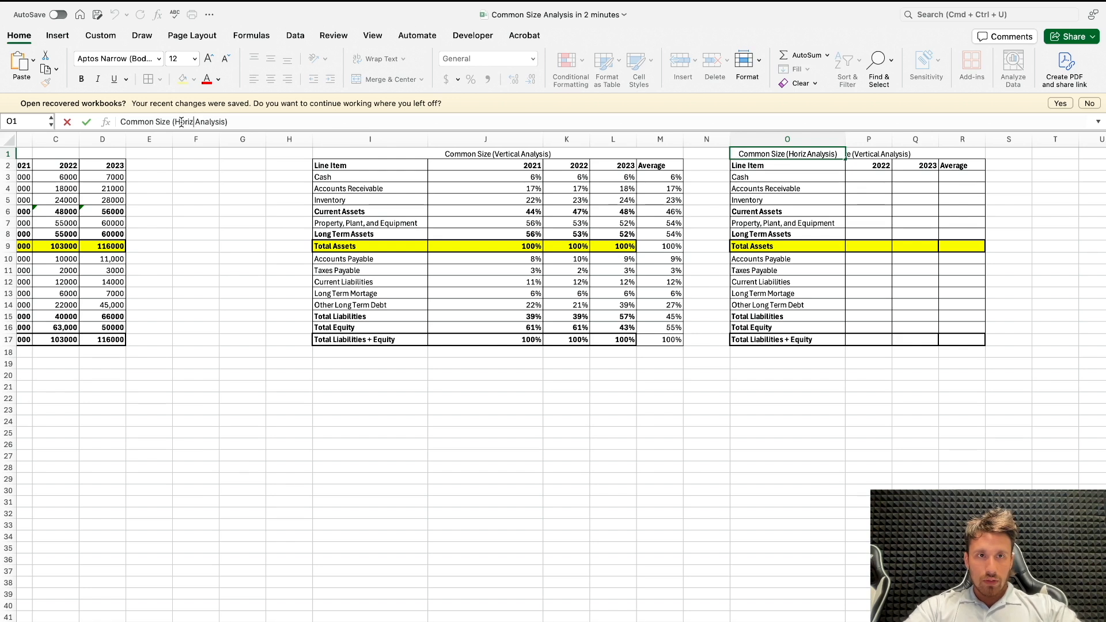
type("l")
key("Return")
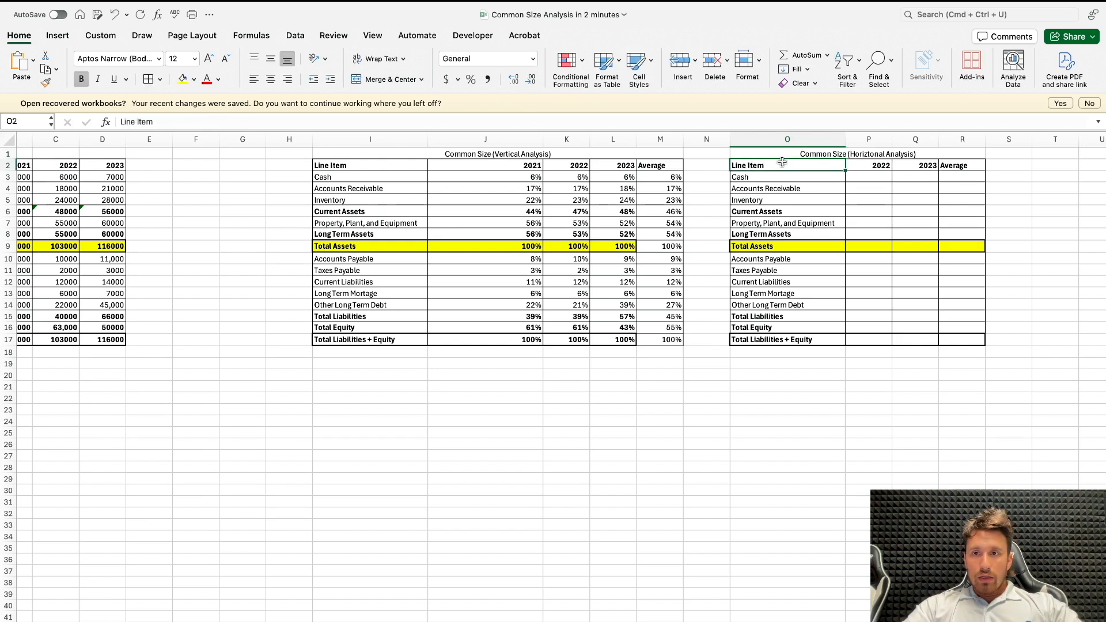
Step: Change the title in O1 to "Case Size (Horiztonal Analysis)" and widen column O slightly
left_click(782, 157)
double_click(148, 123)
type("Case")
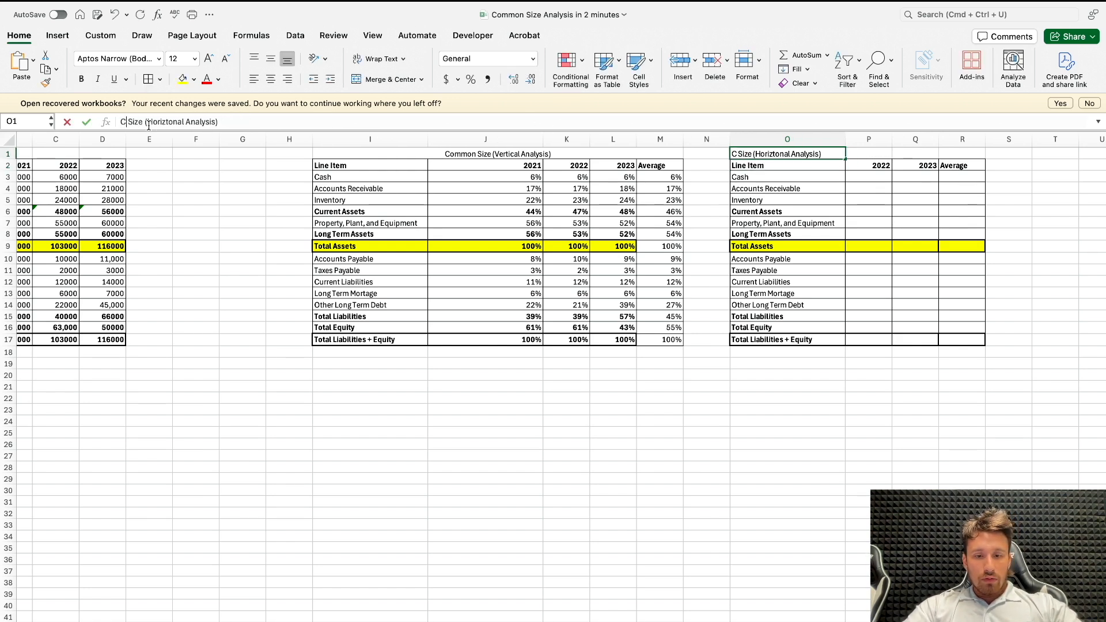
key("Return")
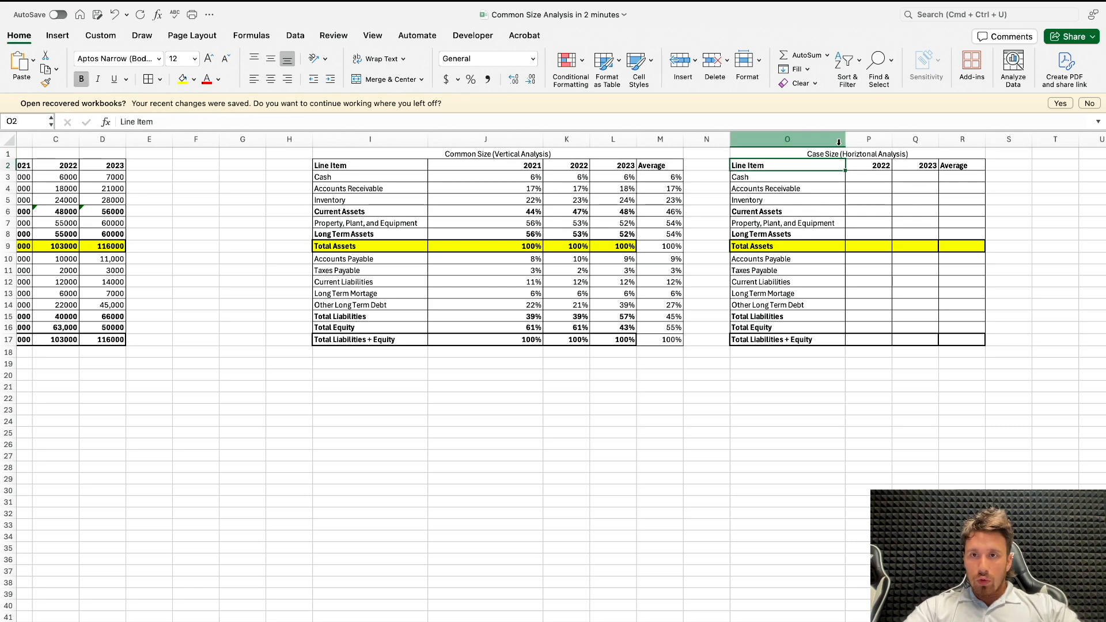
left_click_drag(846, 140, 853, 139)
Step: Enter the 2022 Total Assets growth formula =(C9-B8)/B9 in P9 of the horizontal analysis
left_click(868, 248)
type("=")
scroll(329, 254, "left", 5)
scroll(330, 254, "right", 2)
left_click(196, 246)
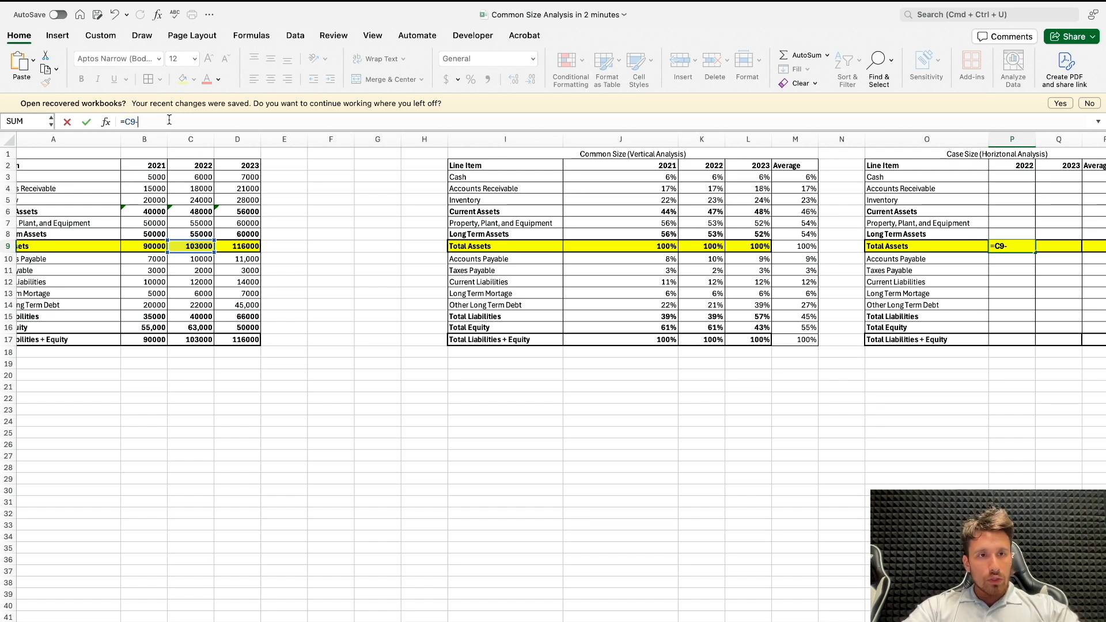
type("-")
left_click(152, 249)
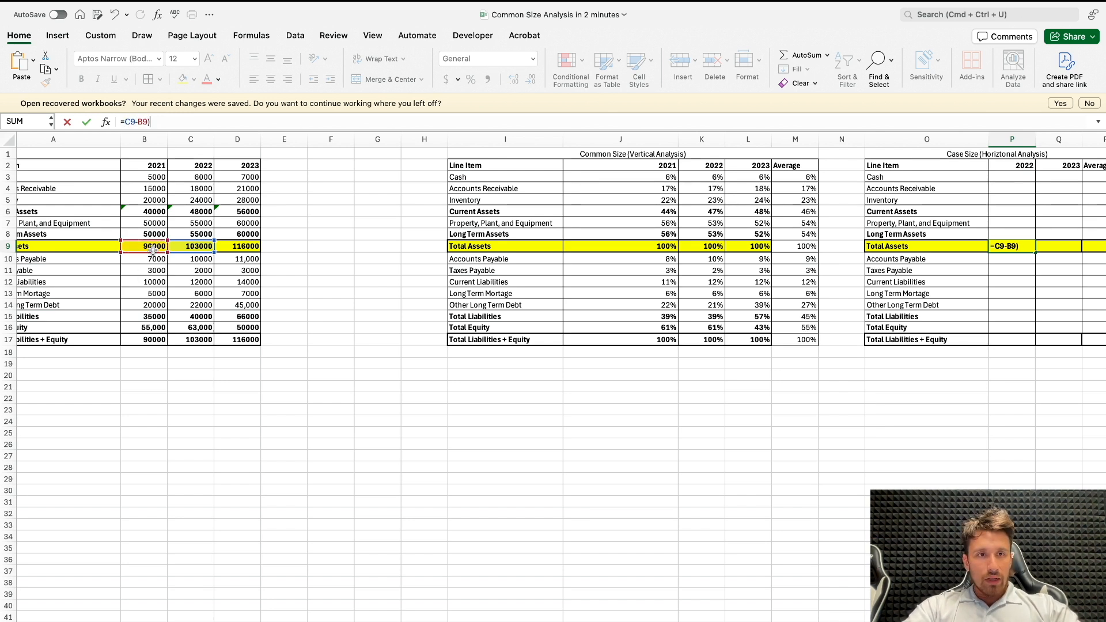
left_click(125, 122)
type("(")
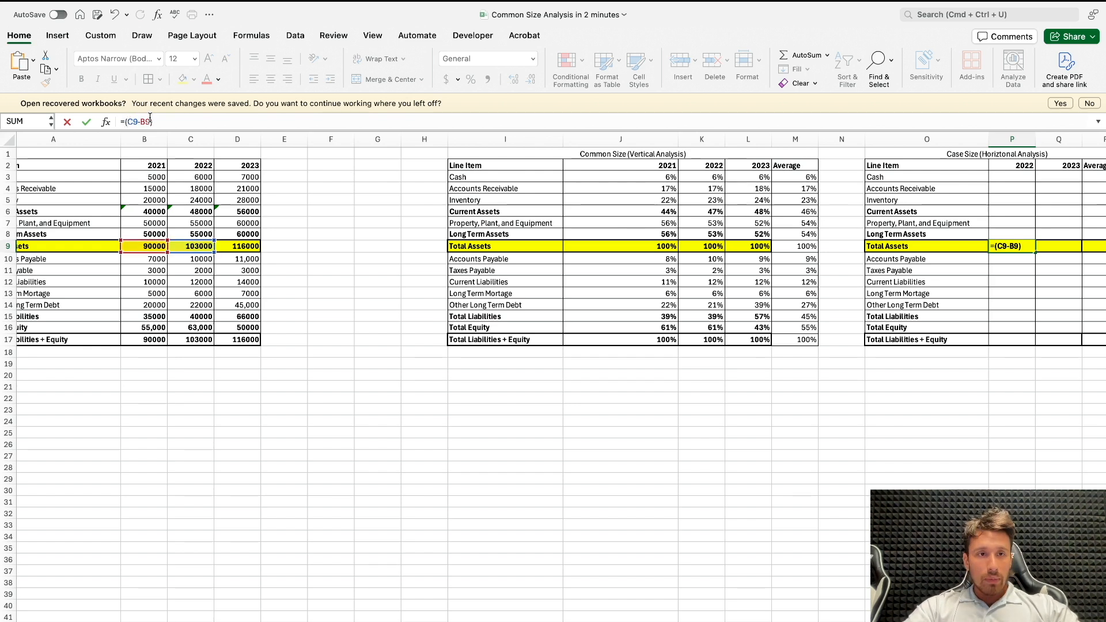
left_click_drag(144, 239, 144, 232)
key("Return")
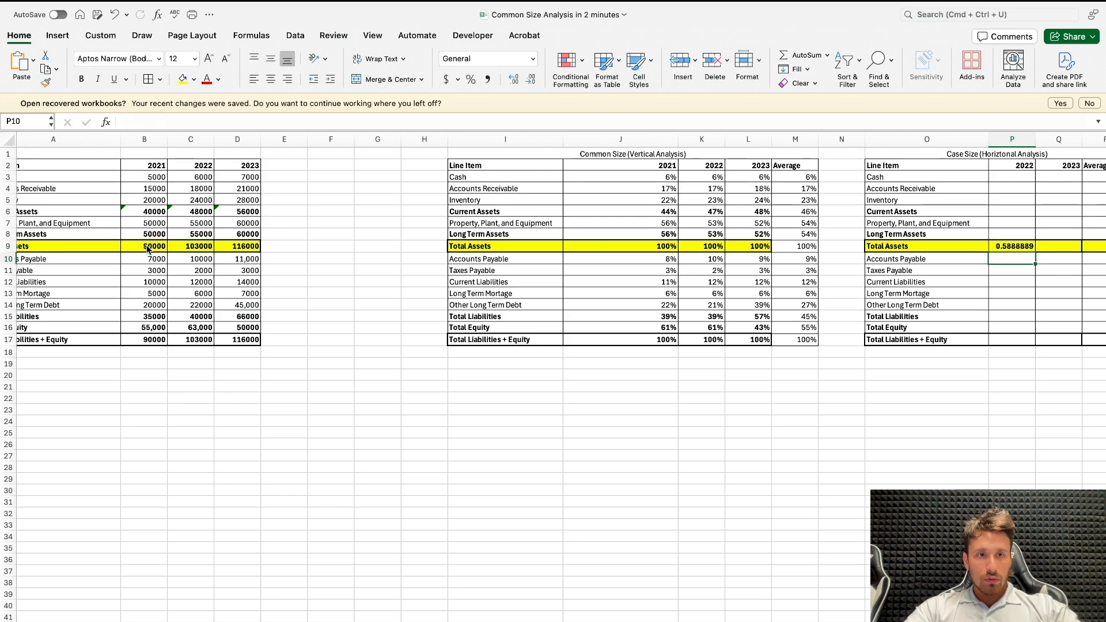
Step: Format the 2022 Total Assets growth in P9 as a percentage
scroll(291, 250, "right", 4)
left_click(836, 245)
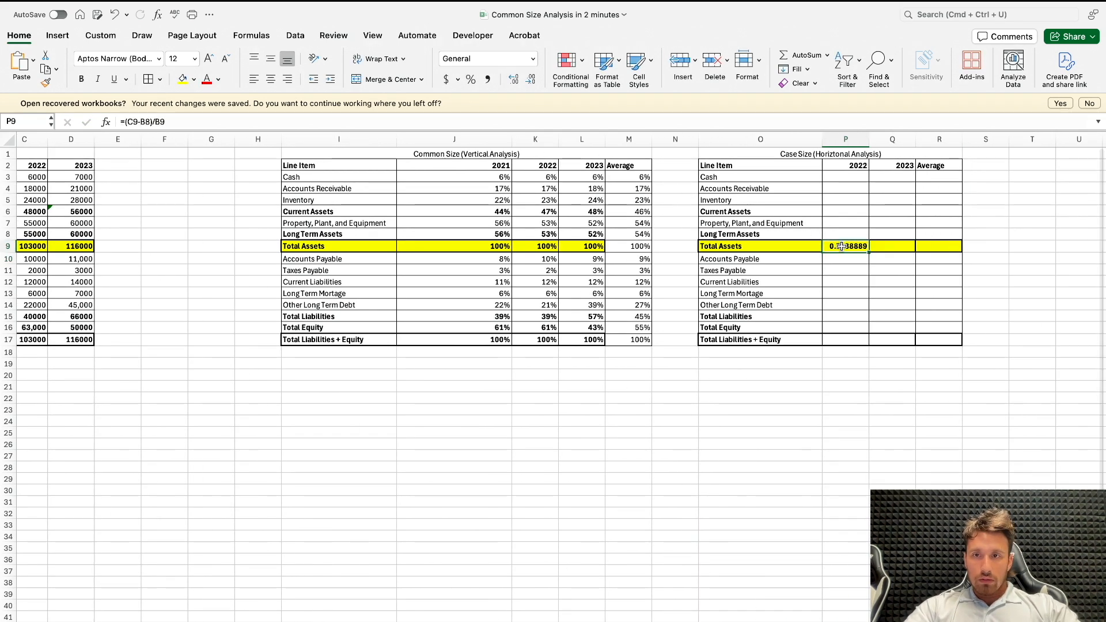
left_click(470, 79)
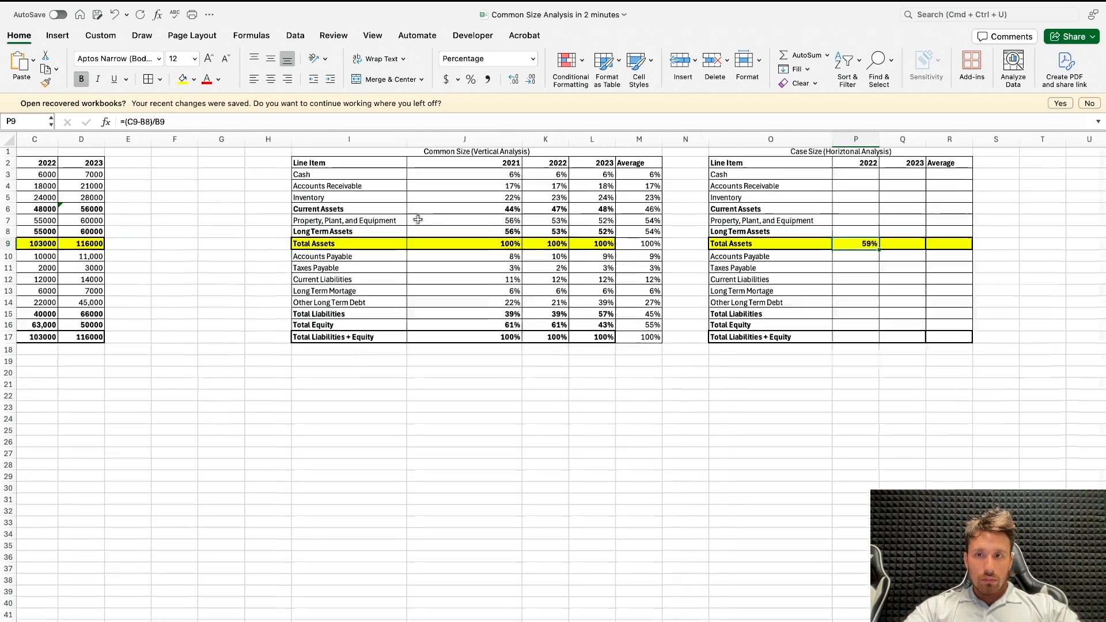
Step: Correct the 2022 Total Assets growth formula in P9 to =(C9-B9)/B9
scroll(424, 220, "left", 4)
scroll(543, 245, "right", 2)
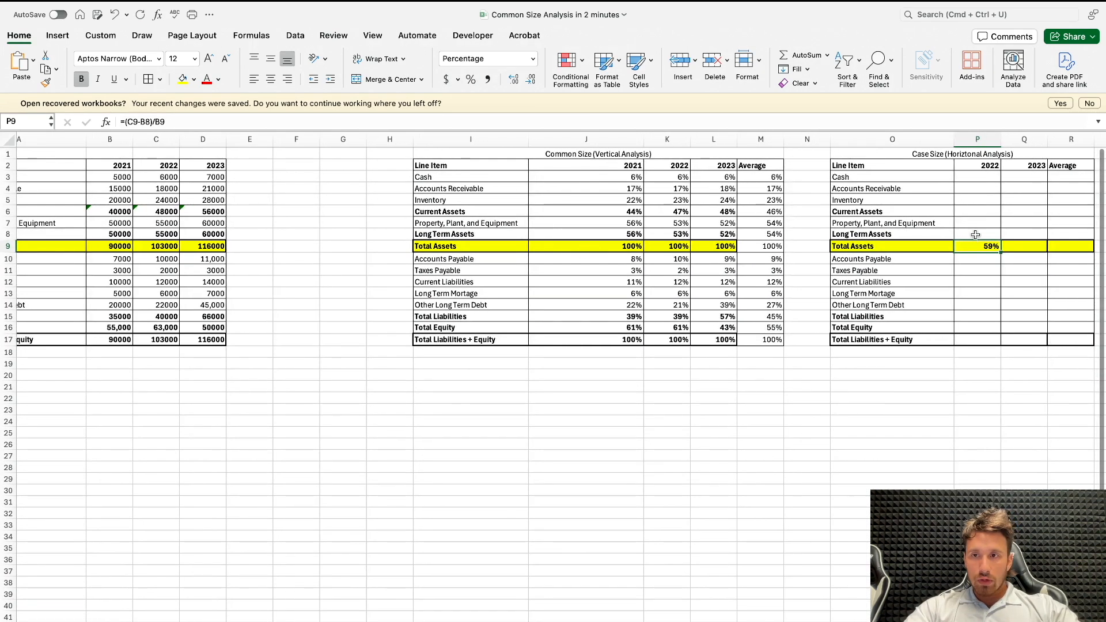
left_click(147, 122)
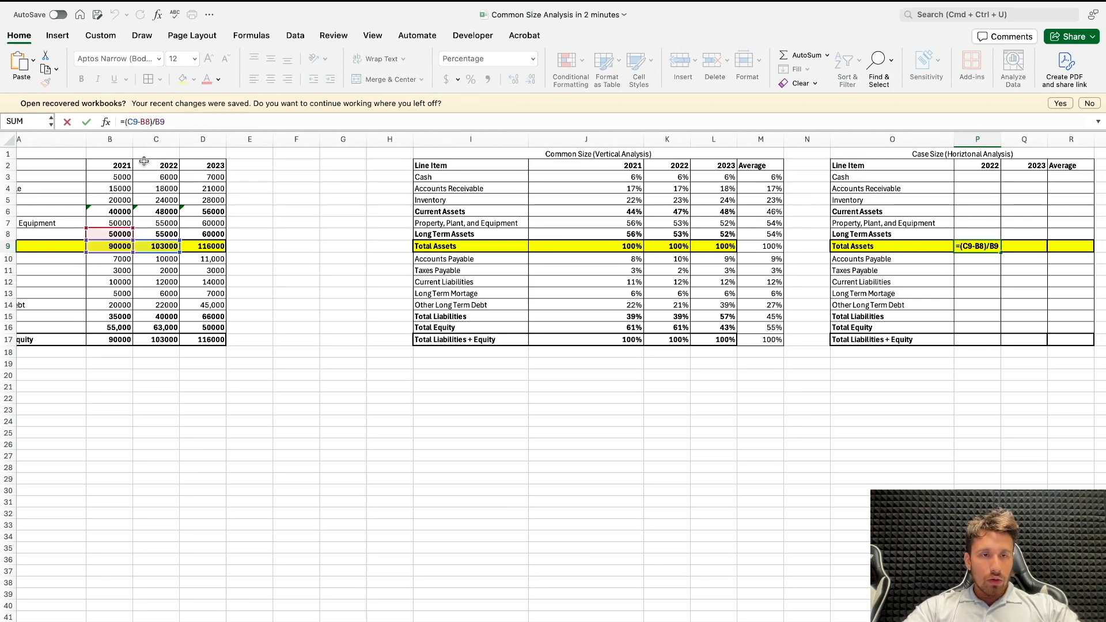
left_click(173, 120)
key("BackSpace")
type("9")
key("Return")
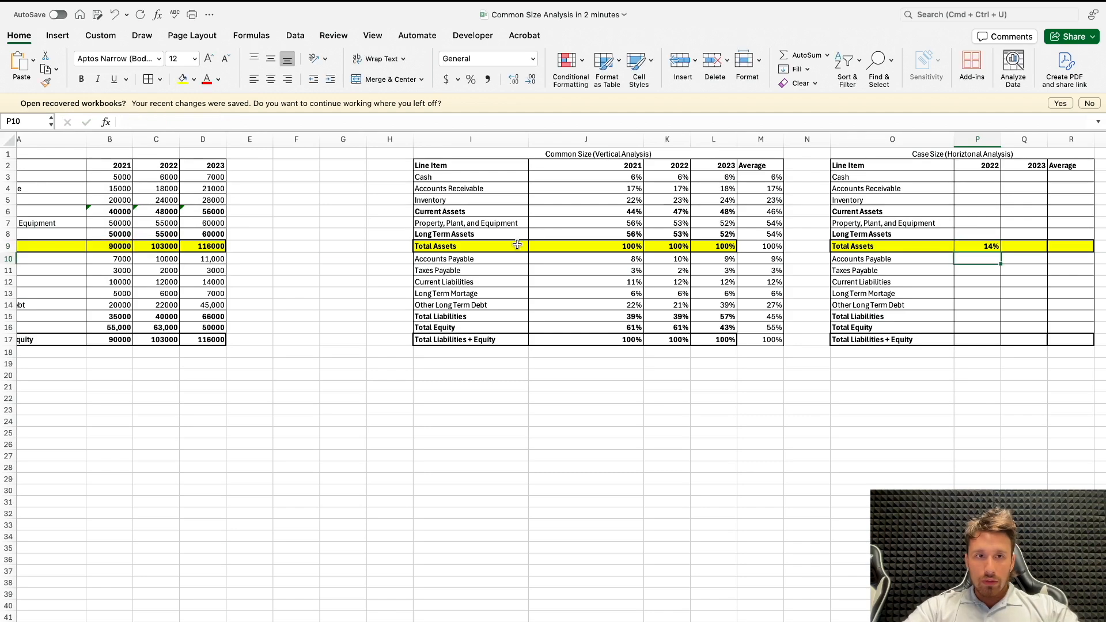
Step: Copy the Total Assets growth formula from P9 across to 2023 in Q9
scroll(516, 244, "left", 3)
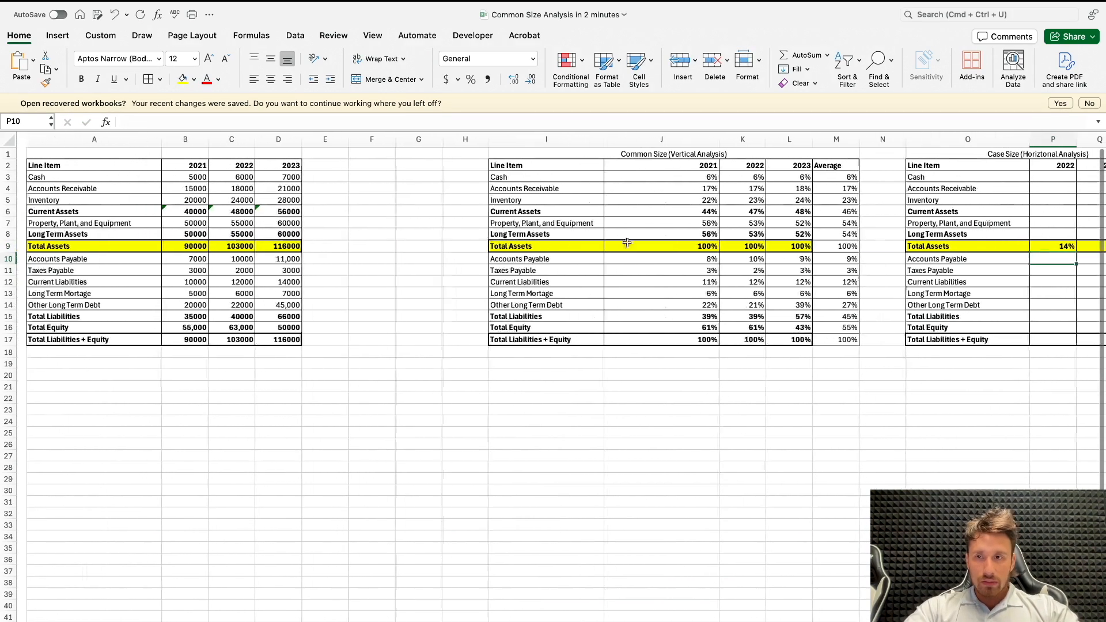
scroll(535, 242, "right", 5)
left_click(783, 245)
left_click_drag(792, 251, 829, 252)
scroll(256, 183, "left", 3)
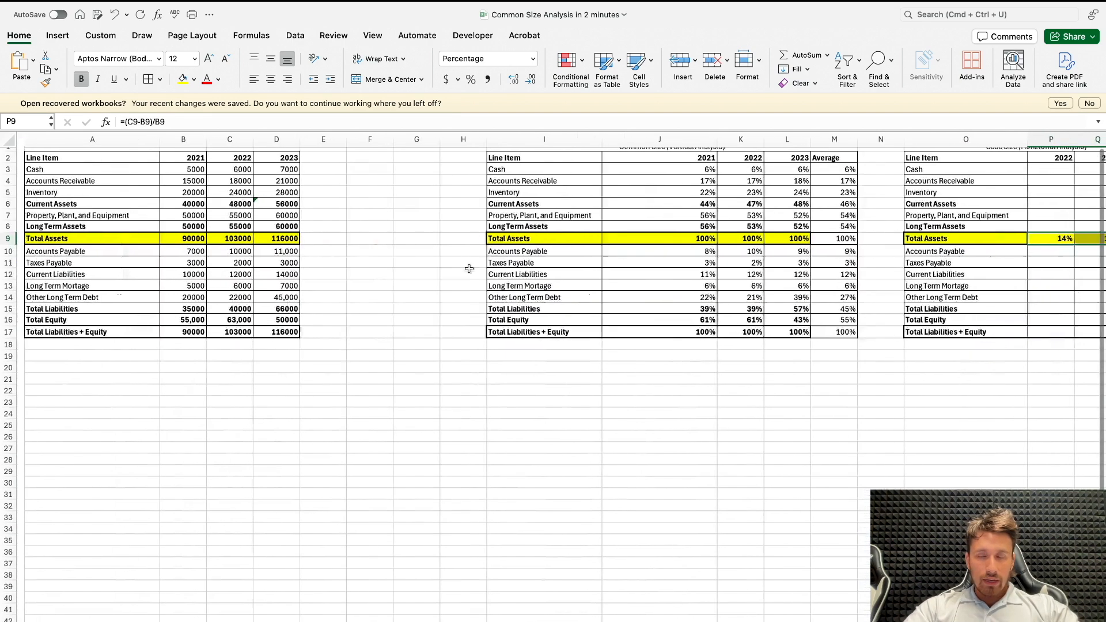
scroll(555, 267, "right", 5)
left_click(570, 245)
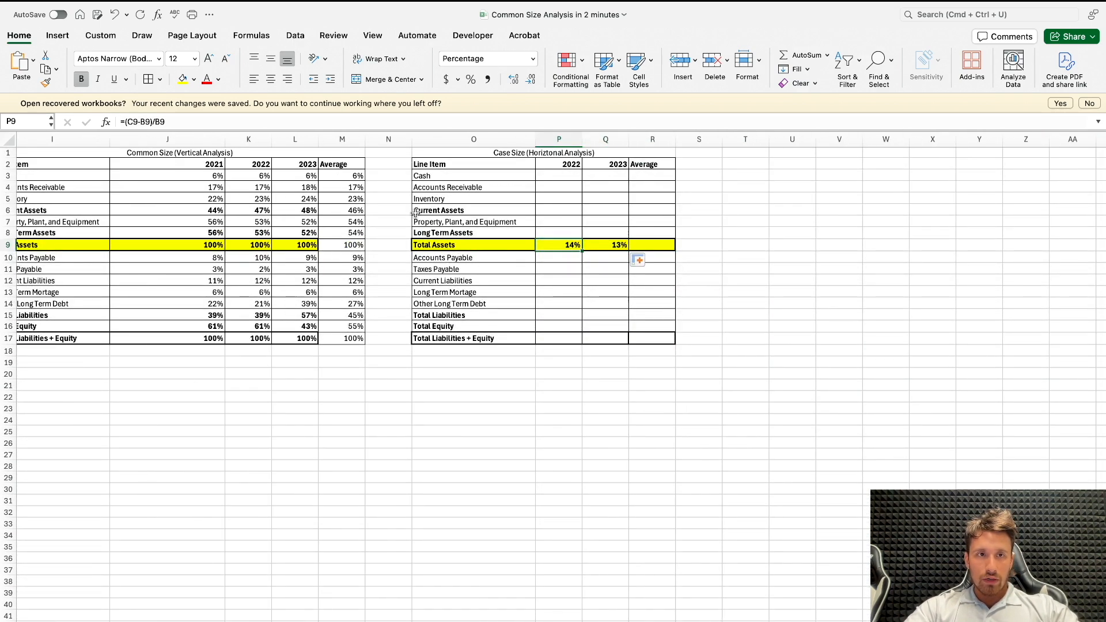
Step: Fill the 2022 and 2023 growth formulas up to Cash and down to Total Liabilities + Equity, covering P3:Q17
mouse_move(563, 244)
left_mouse_down()
mouse_move(613, 245)
mouse_move(613, 177)
left_mouse_up()
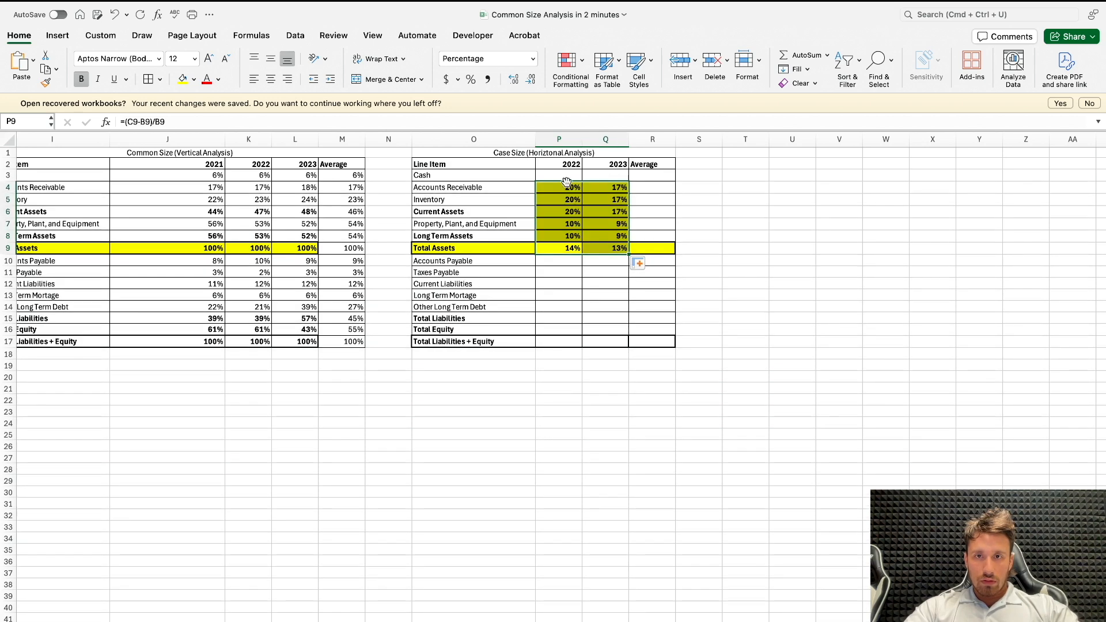
left_click_drag(628, 253, 612, 175)
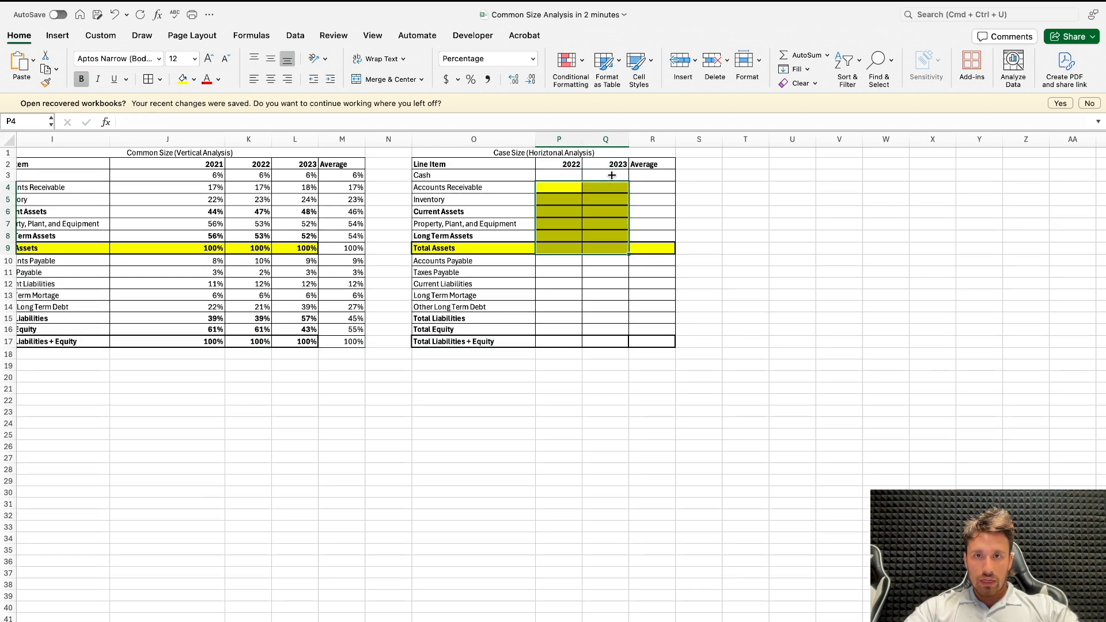
key("ctrl+z")
left_click_drag(575, 235, 626, 175)
left_click_drag(629, 254, 634, 347)
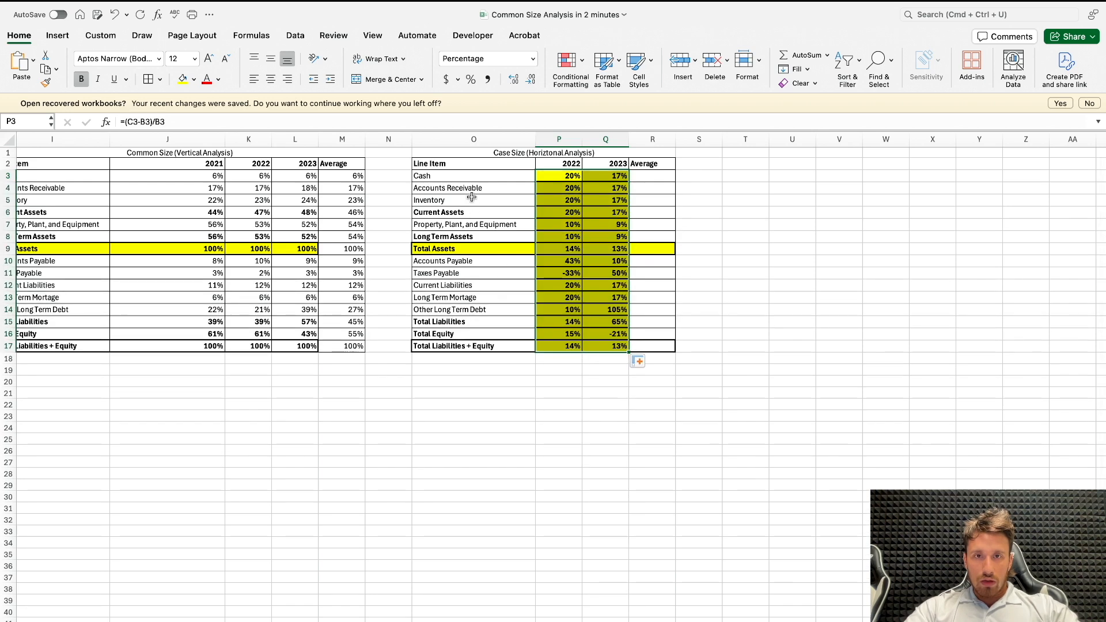
Step: Copy the cell formatting of the vertical analysis in I3:K17 onto the horizontal analysis in O3:Q17
left_click_drag(488, 171, 653, 334)
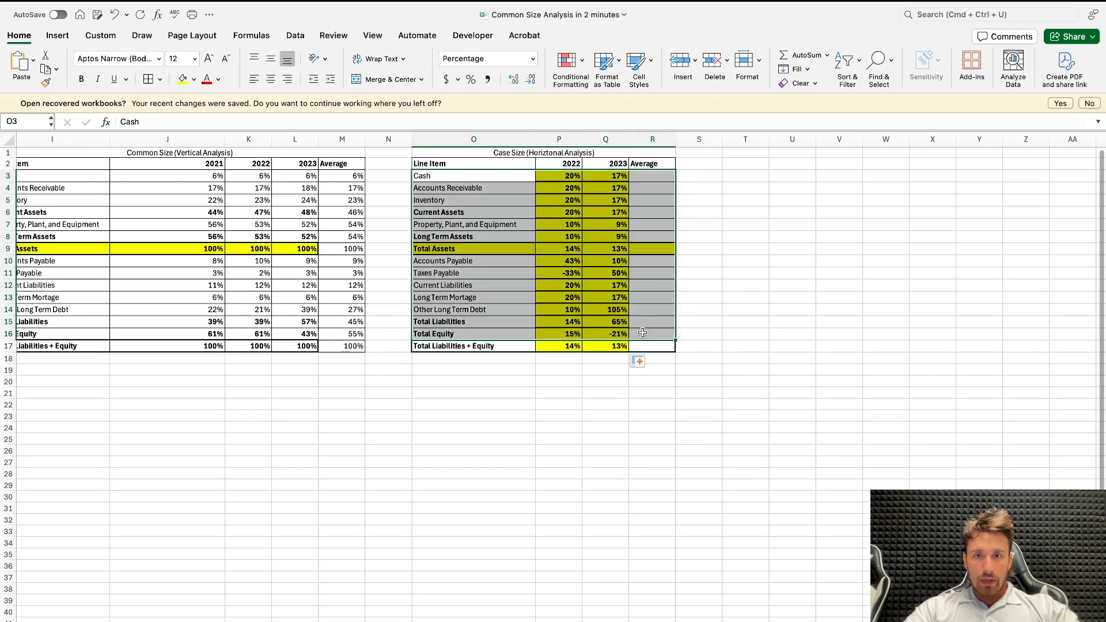
scroll(642, 333, "left", 9)
scroll(161, 167, "left", 2)
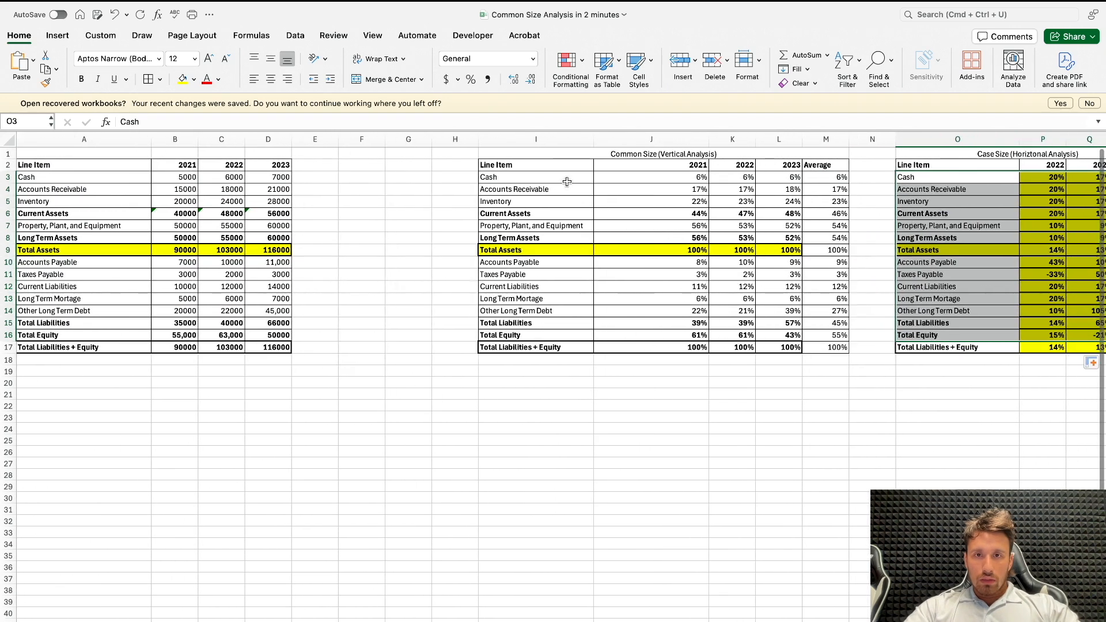
left_click_drag(512, 177, 743, 351)
scroll(720, 352, "right", 5)
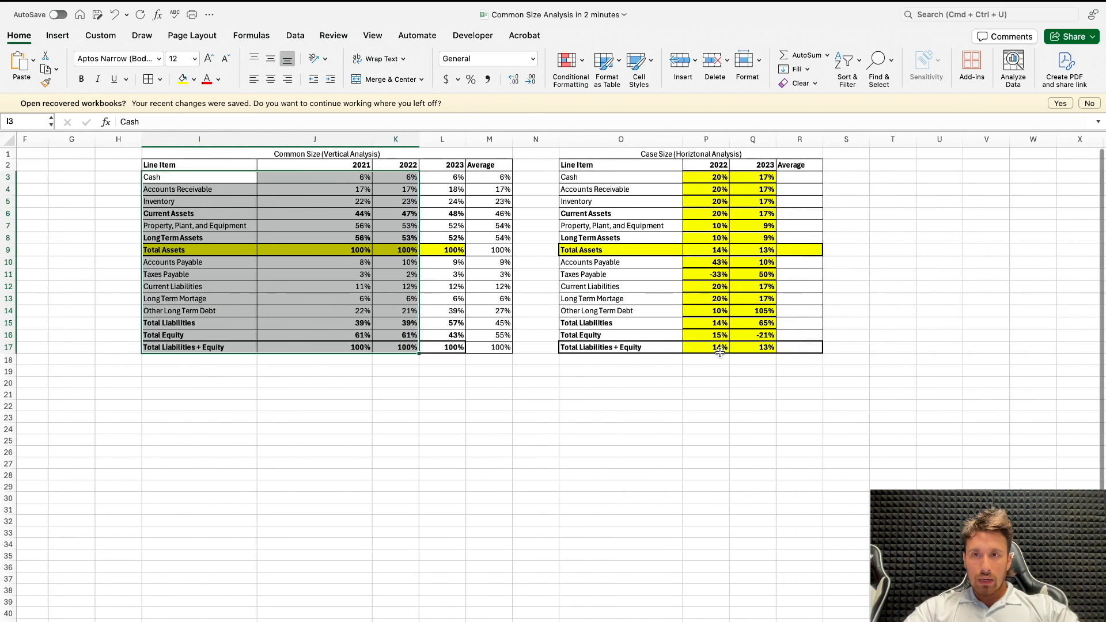
left_click(45, 82)
mouse_move(633, 189)
left_mouse_down()
mouse_move(631, 177)
mouse_move(748, 310)
left_mouse_up()
left_click_drag(747, 345, 748, 345)
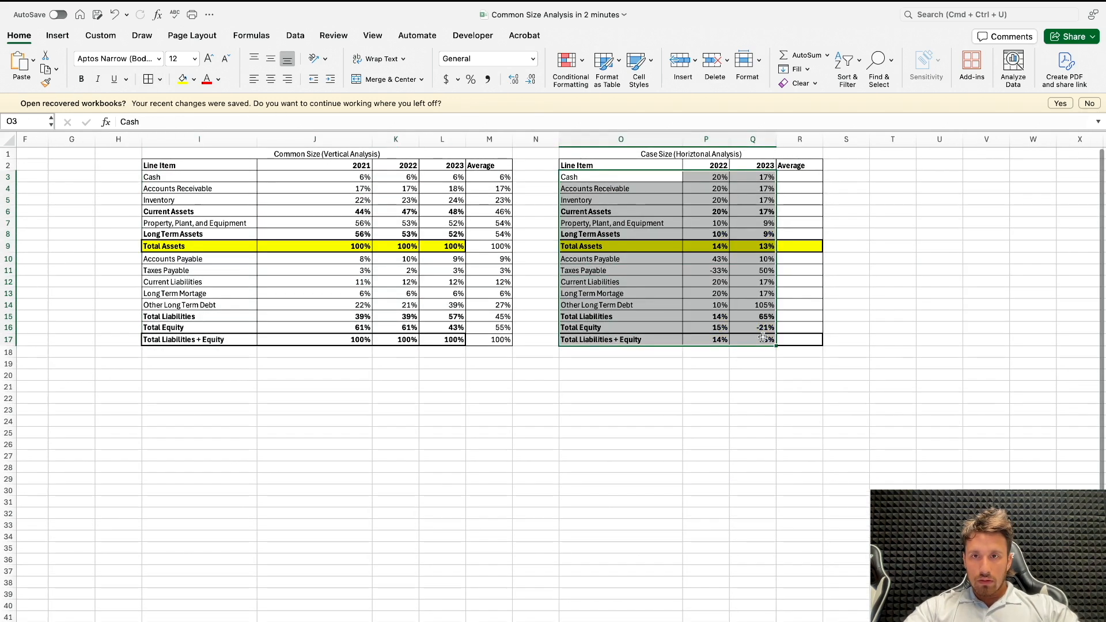
left_click(749, 343)
Step: Average the 2022 and 2023 Cash growth in R3 with AVERAGE and fill the formula down to R17
scroll(773, 243, "down", 1)
left_click(799, 168)
type("=AVERAGE(")
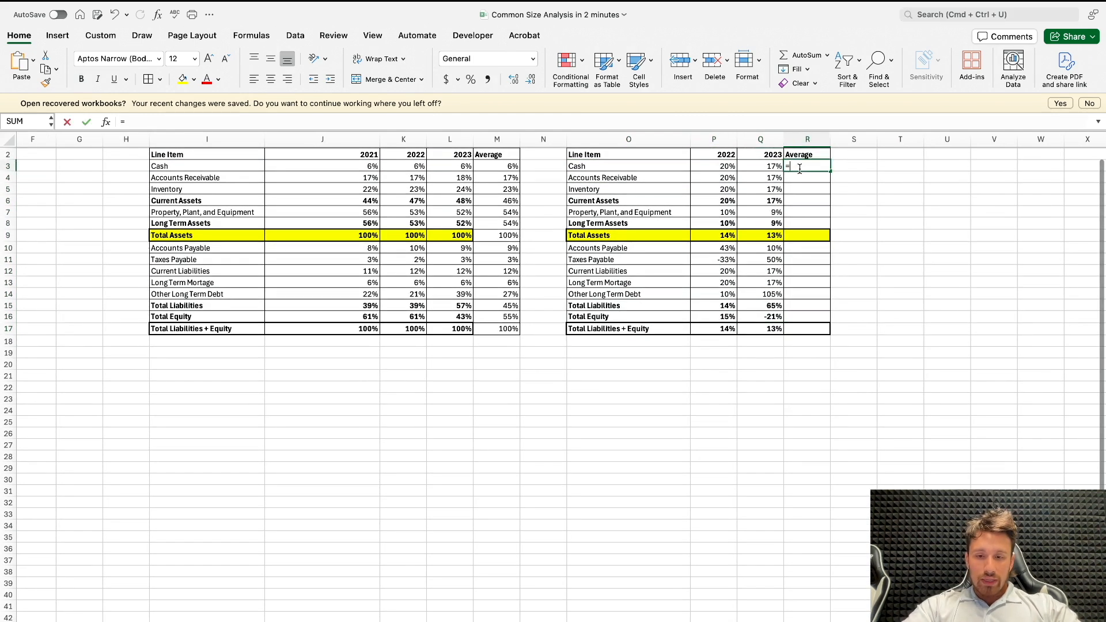
left_click_drag(748, 167, 720, 167)
key("Return")
left_click(820, 166)
left_click_drag(829, 167, 829, 333)
Step: Copy the bold yellow Total Assets formatting from Q9 to the average in R9
left_click(695, 328)
scroll(696, 326, "left", 3)
left_click(685, 236)
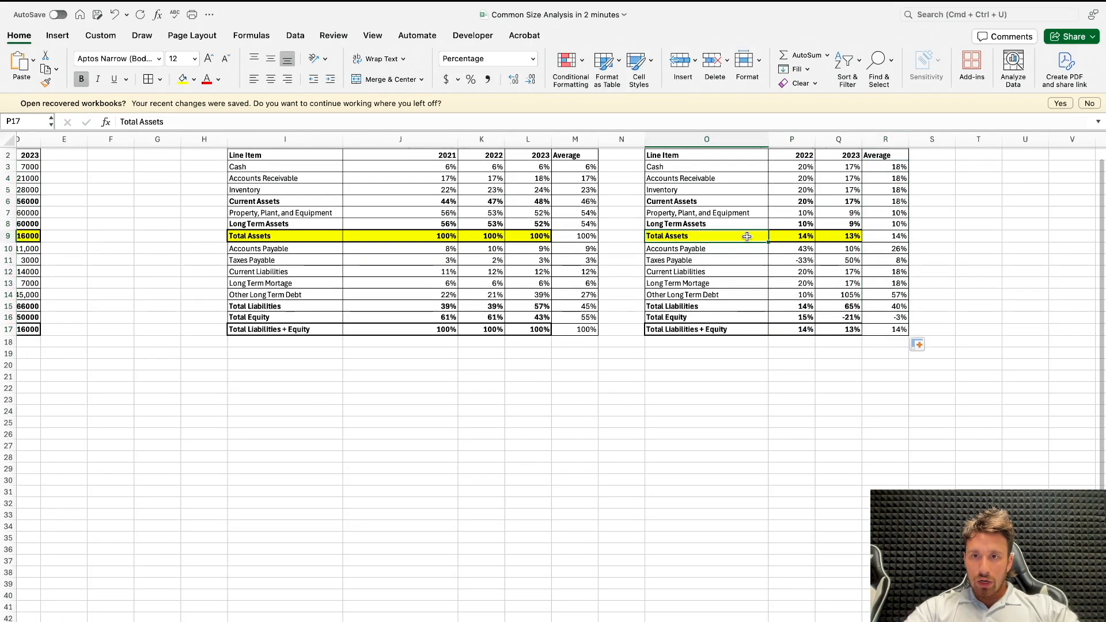
left_click(822, 233)
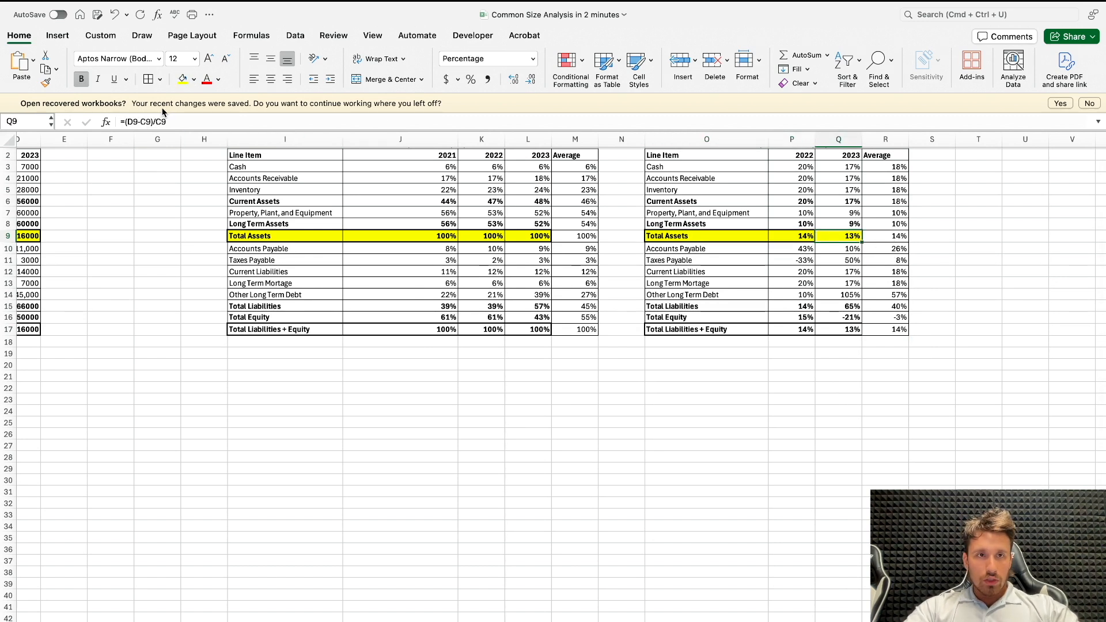
left_click(885, 236)
Step: Add the forecast year headers 2024, 2025 and 2026 in E2:G2 of the balance sheet
scroll(441, 252, "left", 5)
scroll(441, 251, "up", 1)
scroll(441, 252, "right", 1)
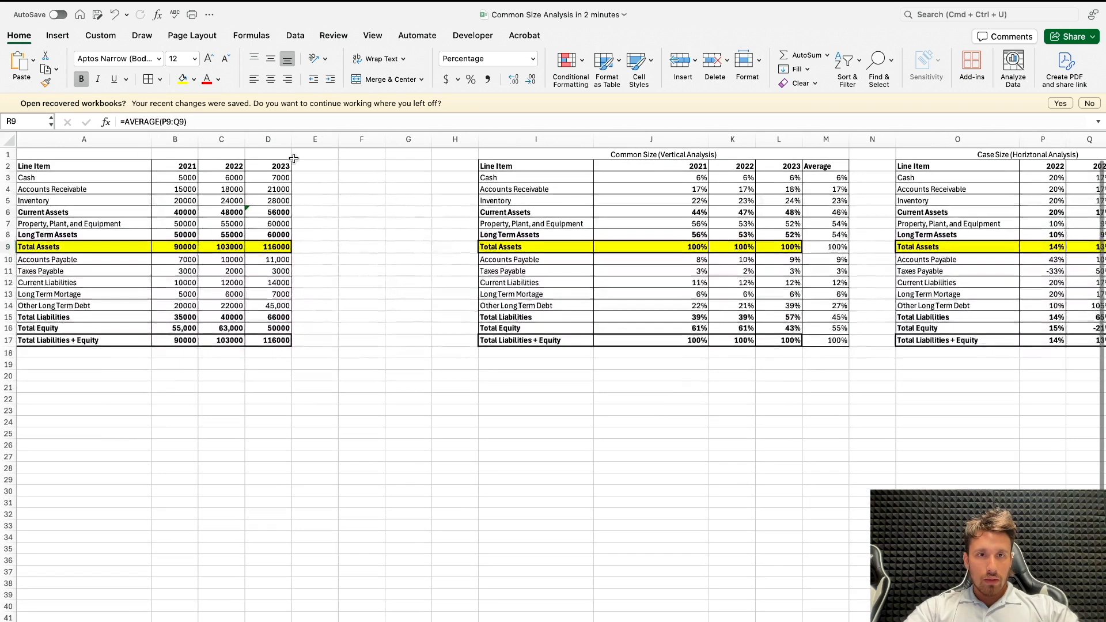
left_click(296, 163)
type("2024")
key("Return")
type("2025")
key("Return")
key("super+z")
left_click(331, 165)
type("2025")
left_click(365, 166)
type("12")
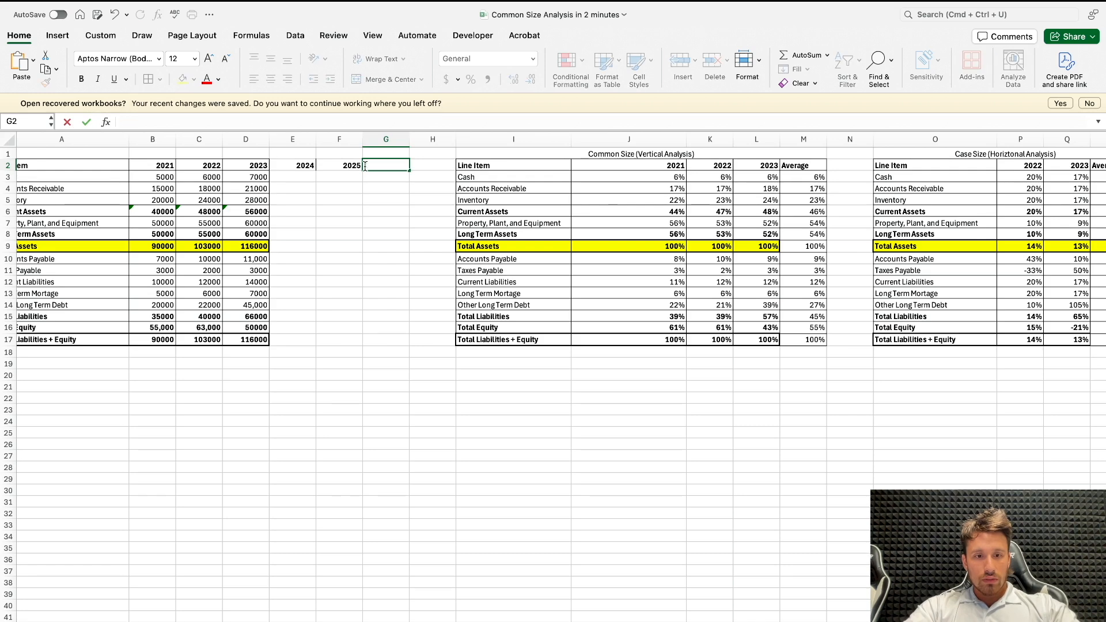
type("6")
left_click(290, 176)
type("=")
scroll(332, 181, "left", 1)
scroll(332, 181, "down", 1)
key("Escape")
Step: Forecast 2024 Total Assets in E9 with =D9*(1+$R$9), using the average growth rate as an absolute reference
left_click(298, 244)
left_click(312, 233)
type("=")
left_click(277, 236)
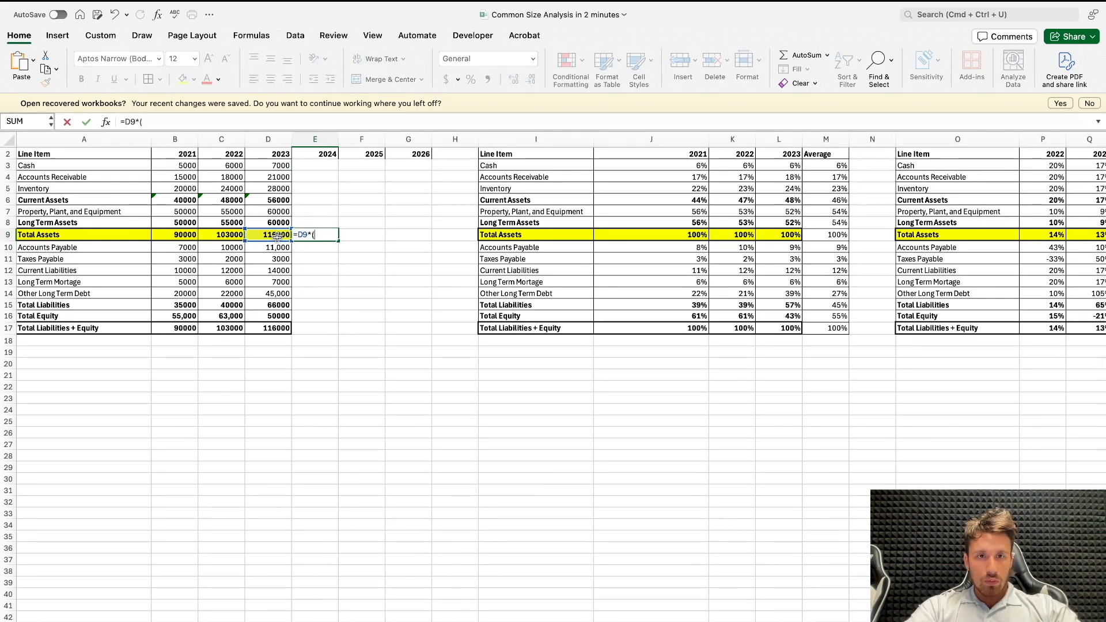
type("*(1+")
scroll(277, 236, "right", 3)
scroll(277, 235, "up", 1)
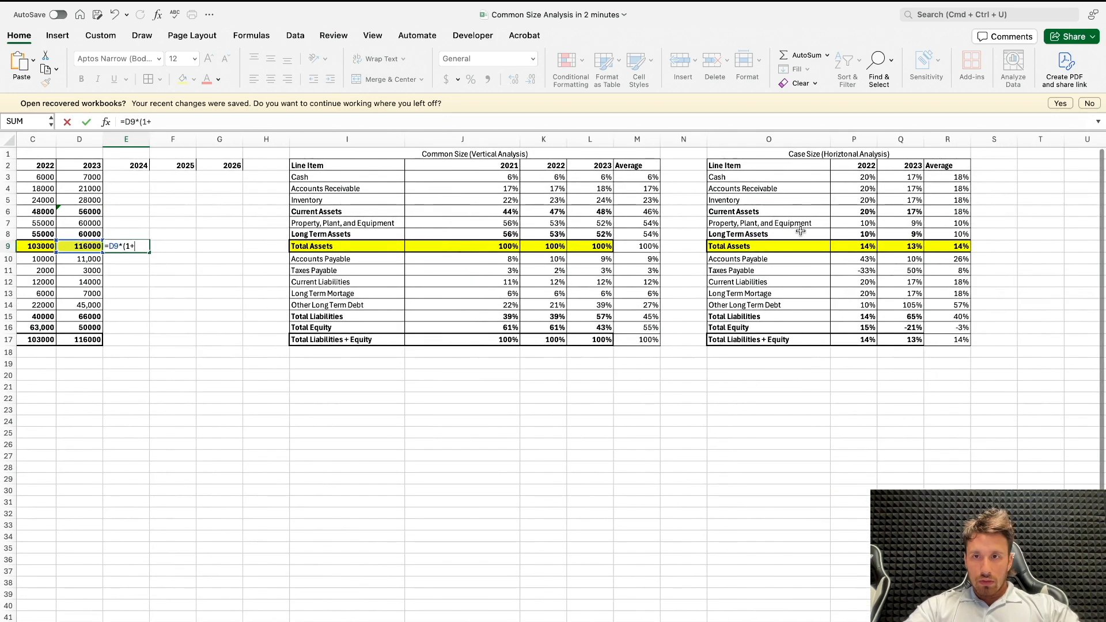
left_click(940, 246)
scroll(940, 246, "left", 3)
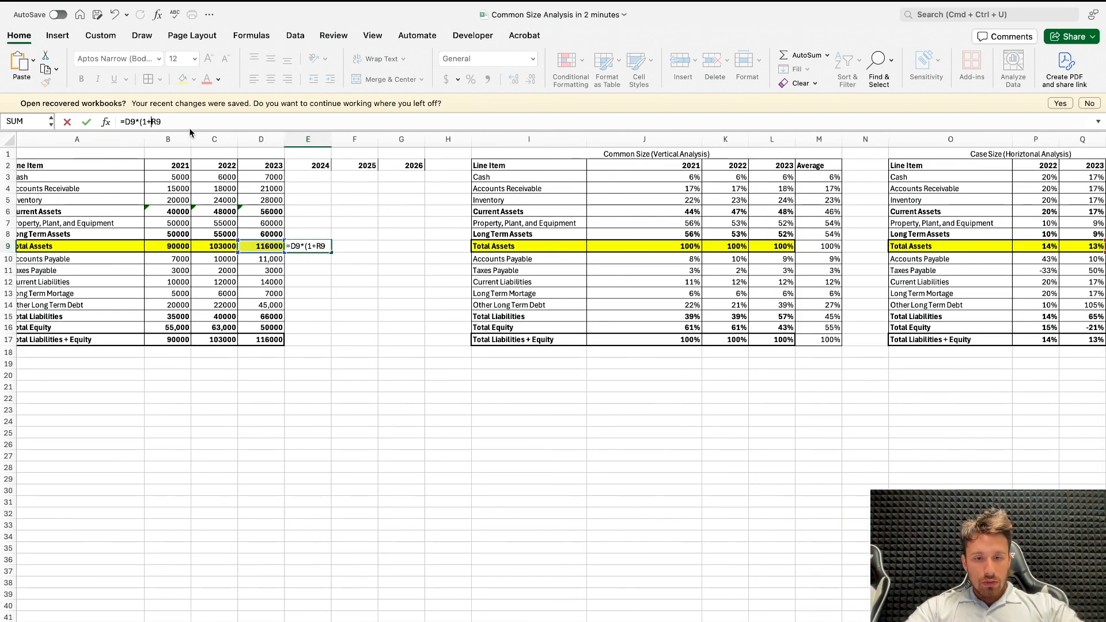
type("$")
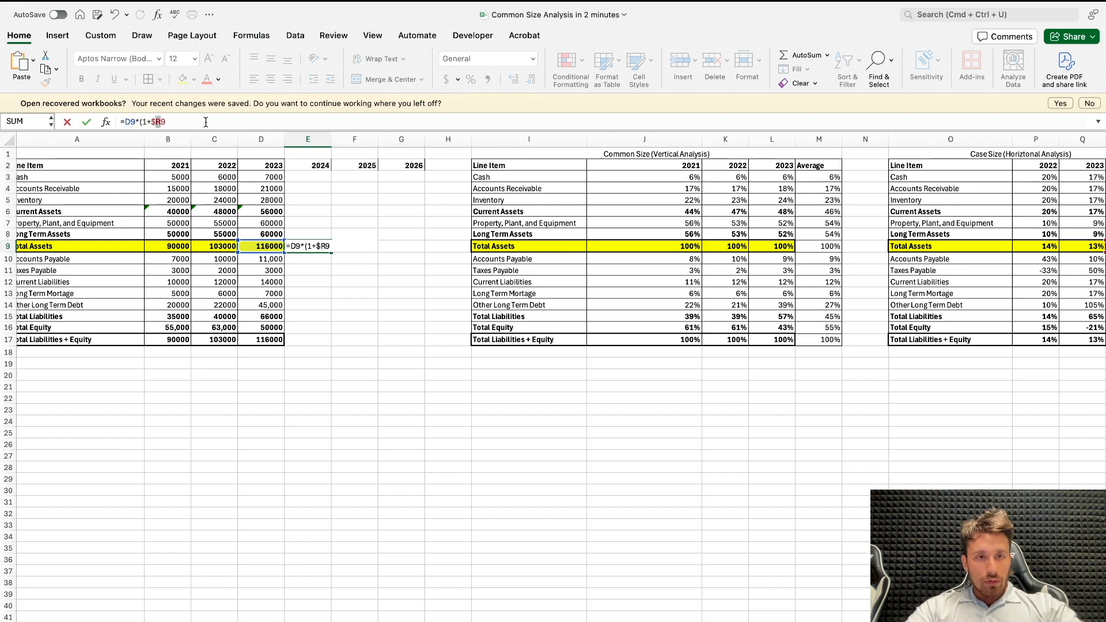
key("Return")
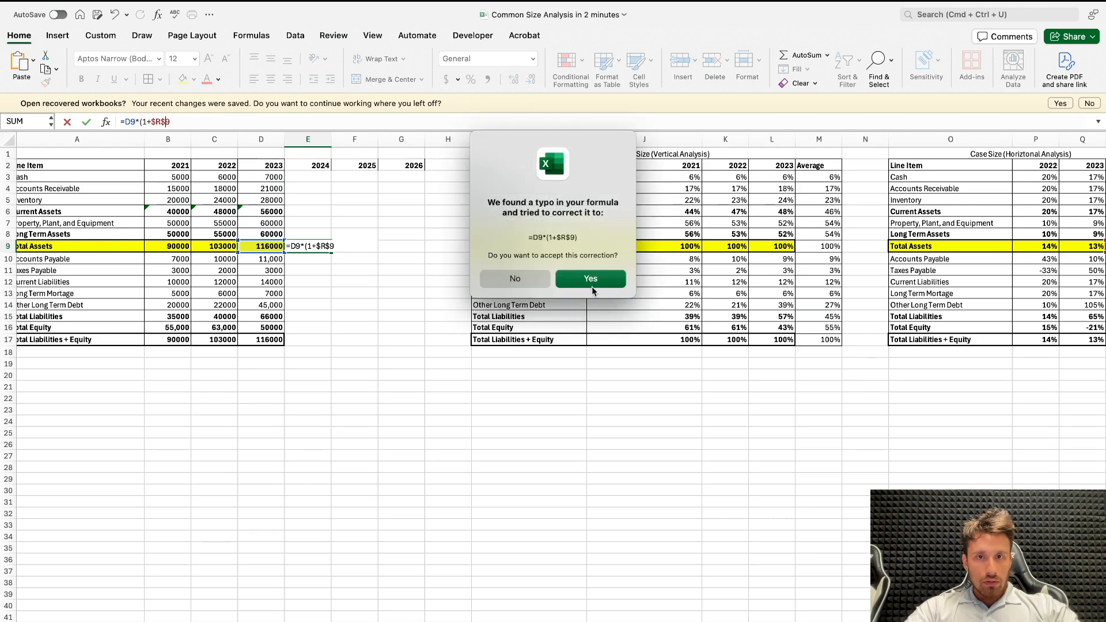
left_click(592, 285)
Step: Extend the Total Assets forecast from E9 through G9 and copy the bold yellow formatting of B9:D9 onto it
left_click(309, 247)
left_click_drag(330, 249, 425, 251)
scroll(318, 261, "right", 1)
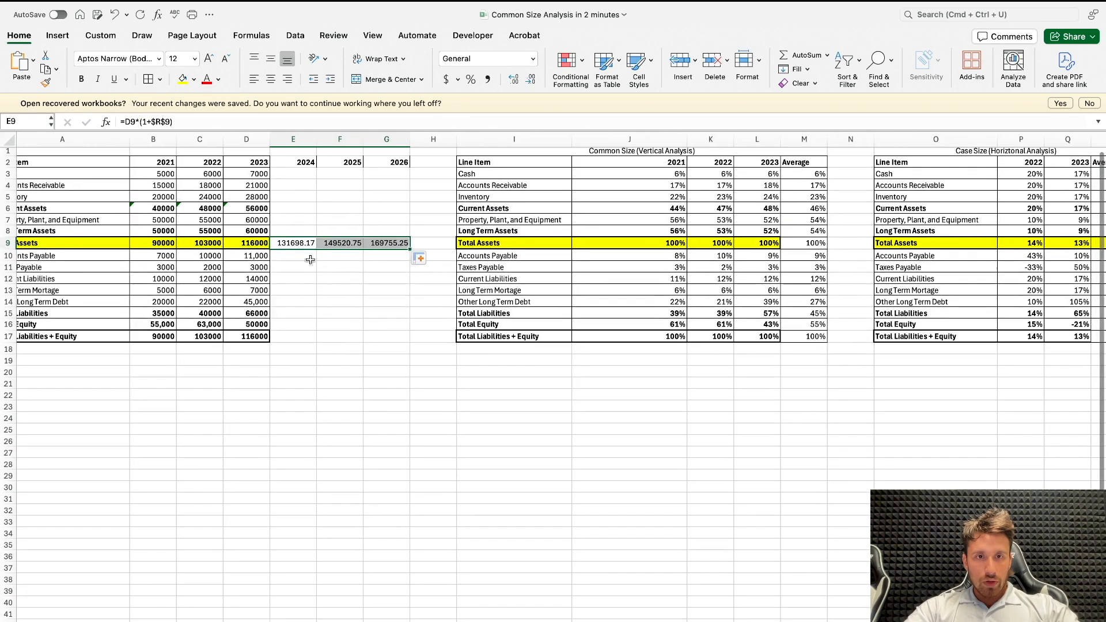
left_click_drag(153, 242, 247, 242)
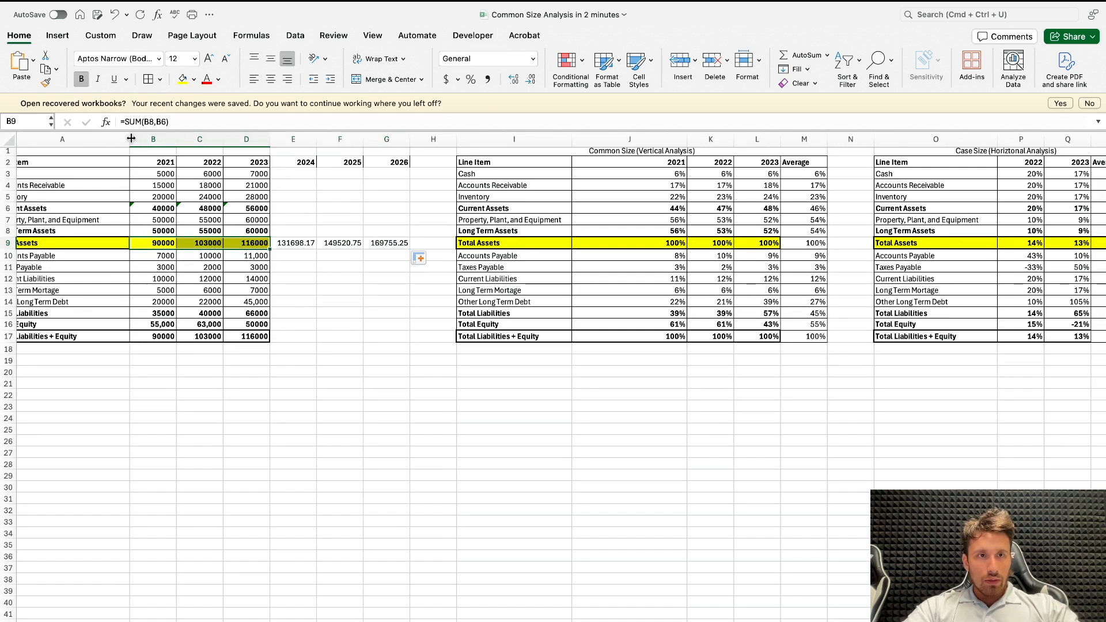
left_click(46, 84)
left_click_drag(296, 242, 391, 243)
left_click(330, 290)
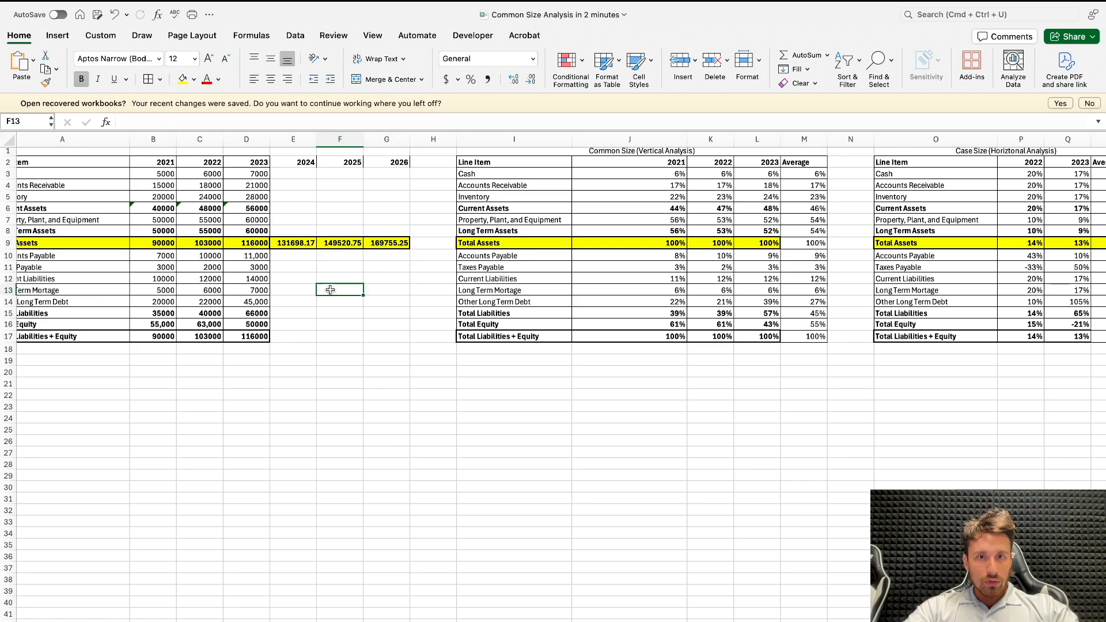
Step: Apply the accounting dollar format to the balance sheet range B3:G17 and widen column D slightly
left_click_drag(153, 173, 392, 334)
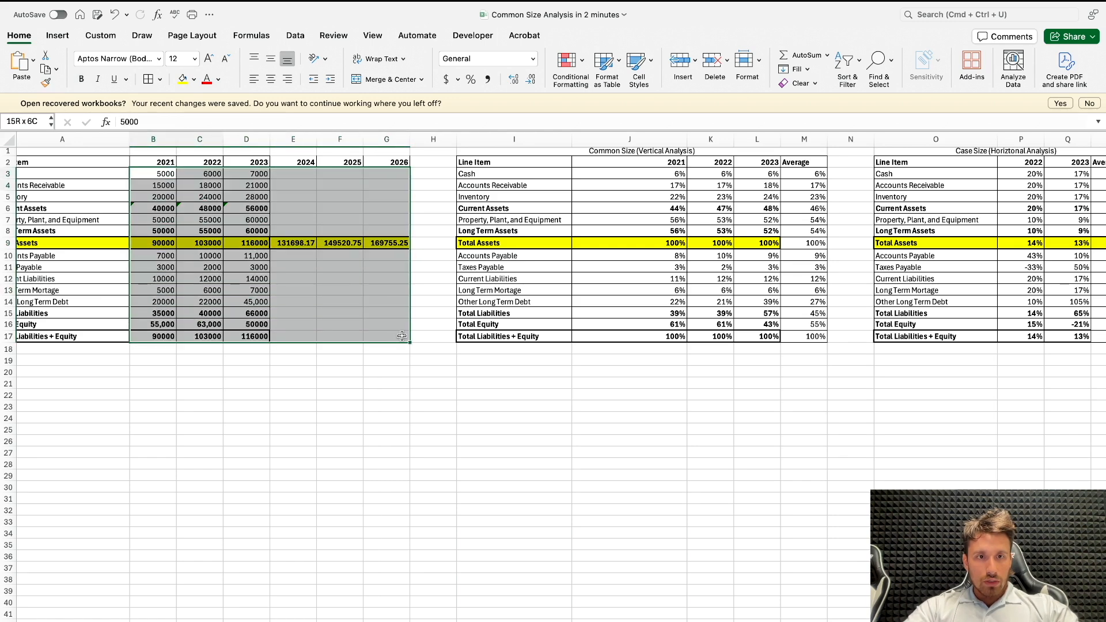
left_click(447, 79)
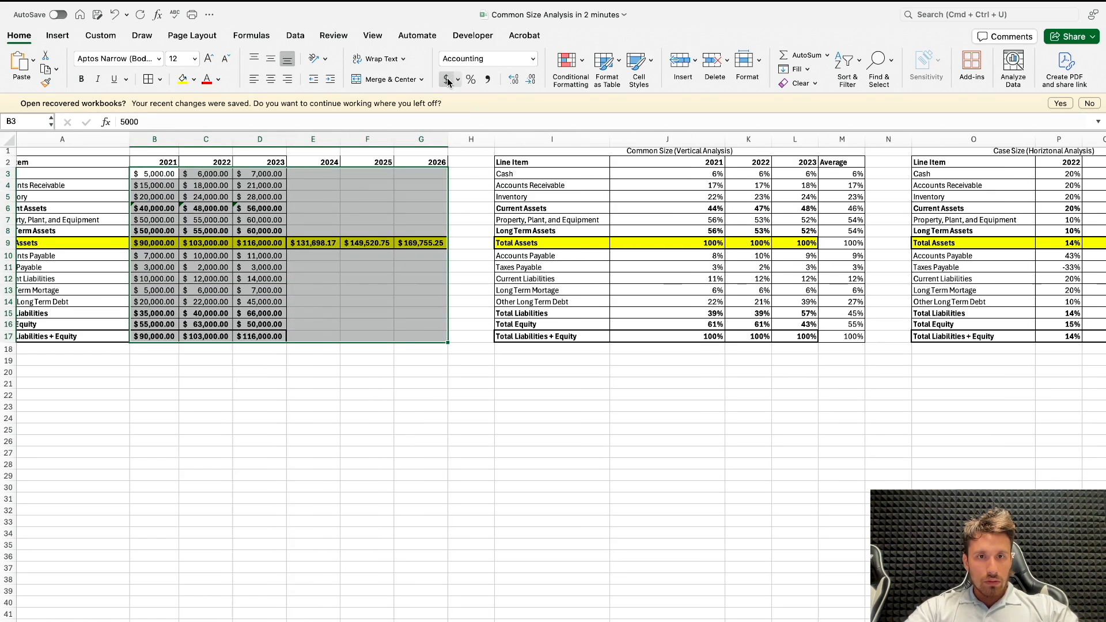
left_click(334, 205)
left_click_drag(286, 140, 302, 140)
left_click(319, 175)
scroll(319, 175, "left", 2)
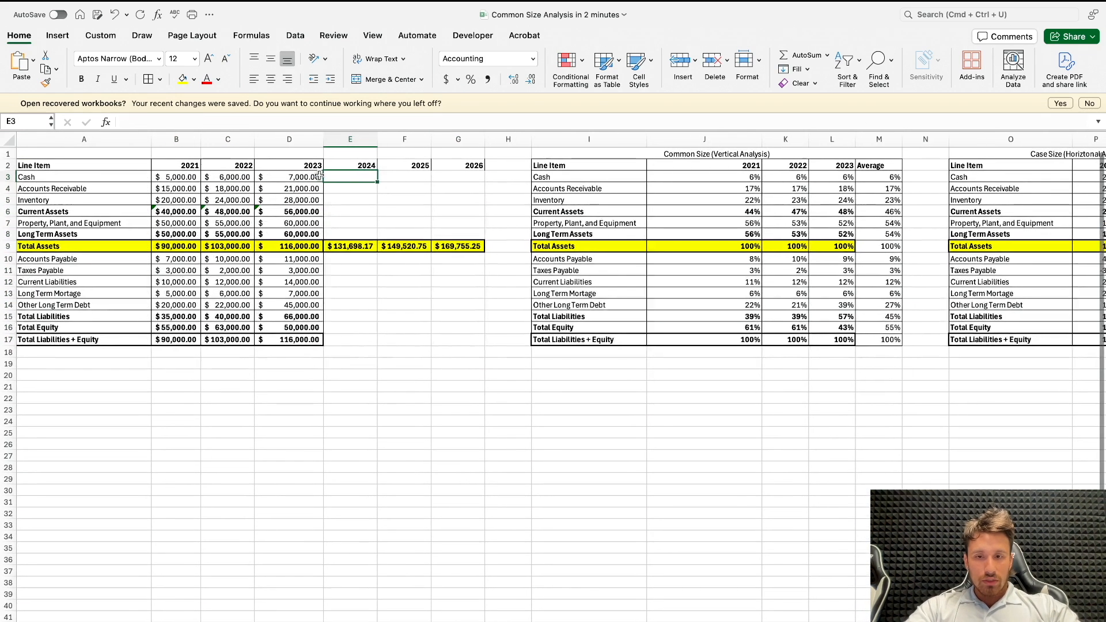
type("=")
left_click(354, 243)
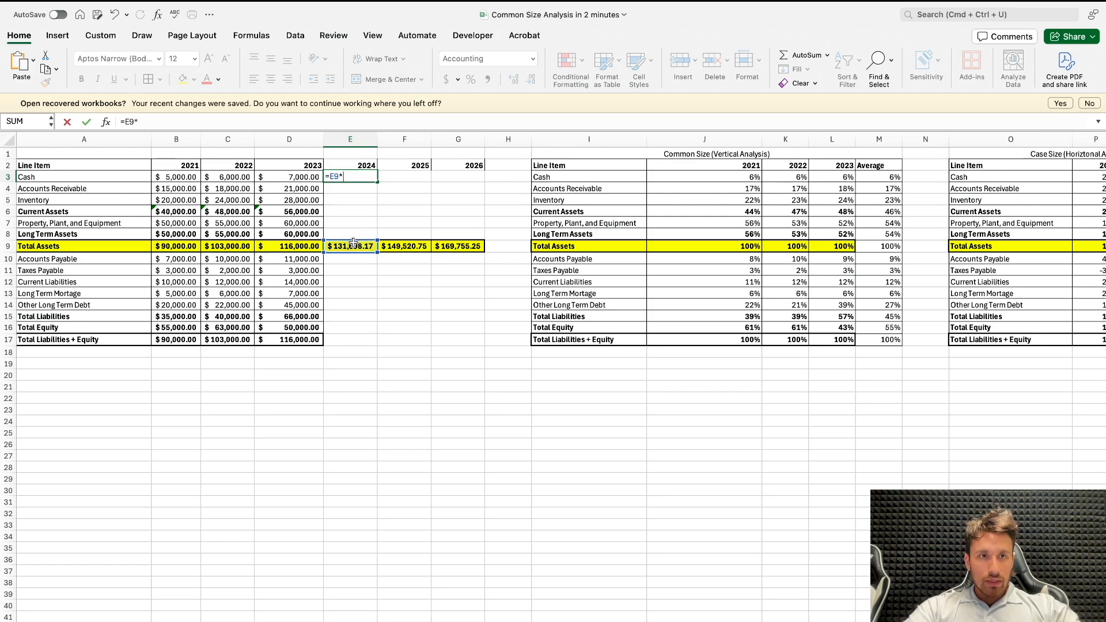
key("Escape")
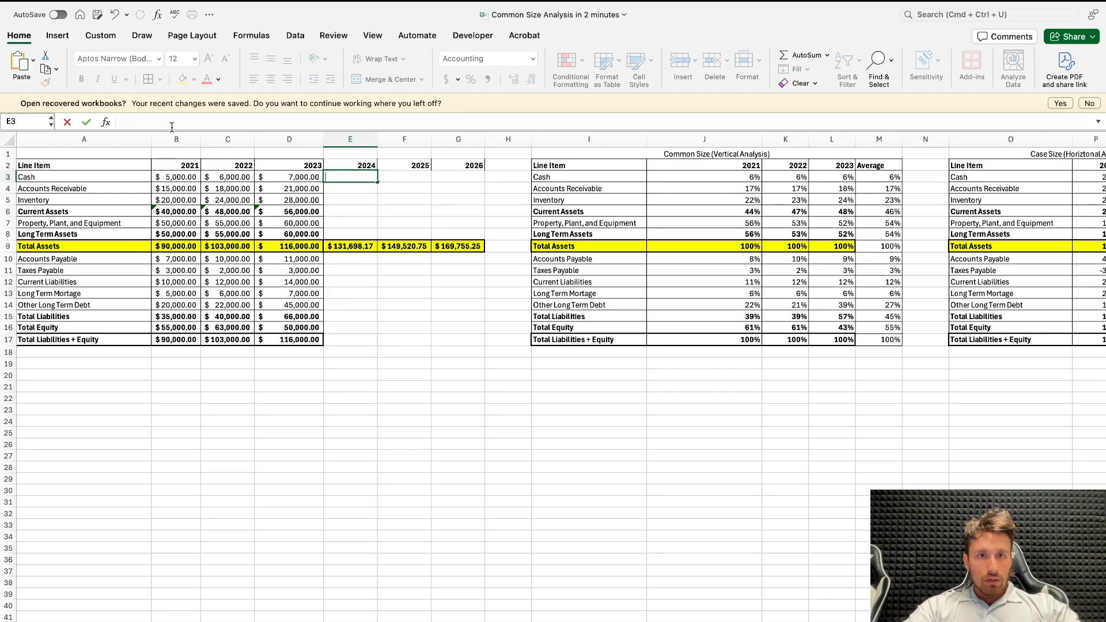
Step: Forecast 2024 Cash in E3 with =E$9*$M3 and fill the formula down to Long Term Assets in E8
left_click(347, 245)
left_click(343, 177)
type("=")
left_click(357, 246)
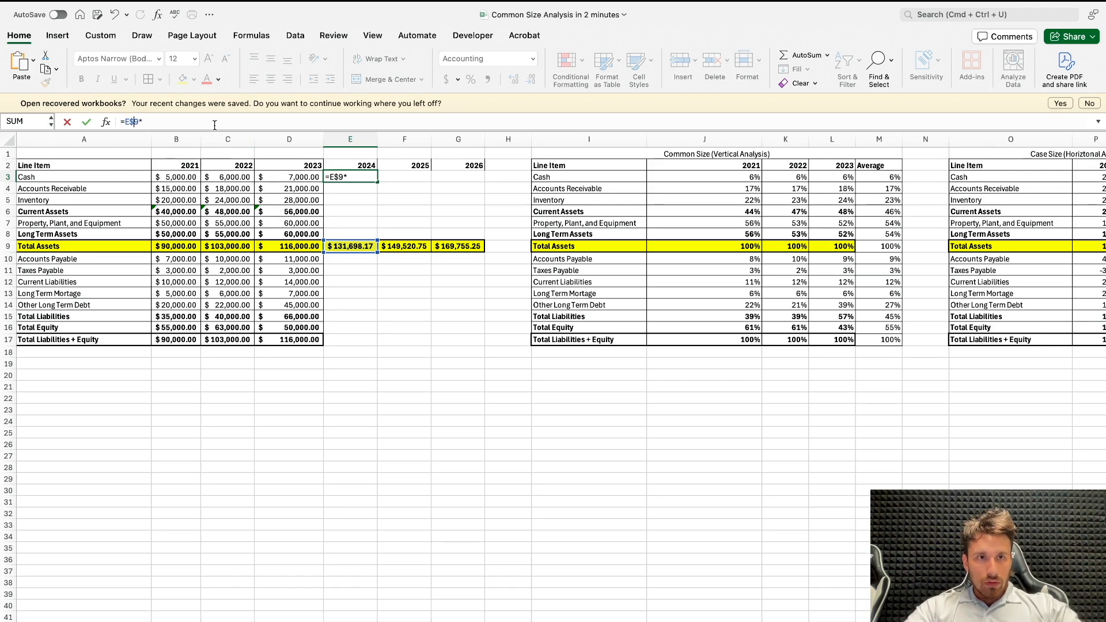
scroll(490, 284, "right", 3)
scroll(490, 283, "right", 1)
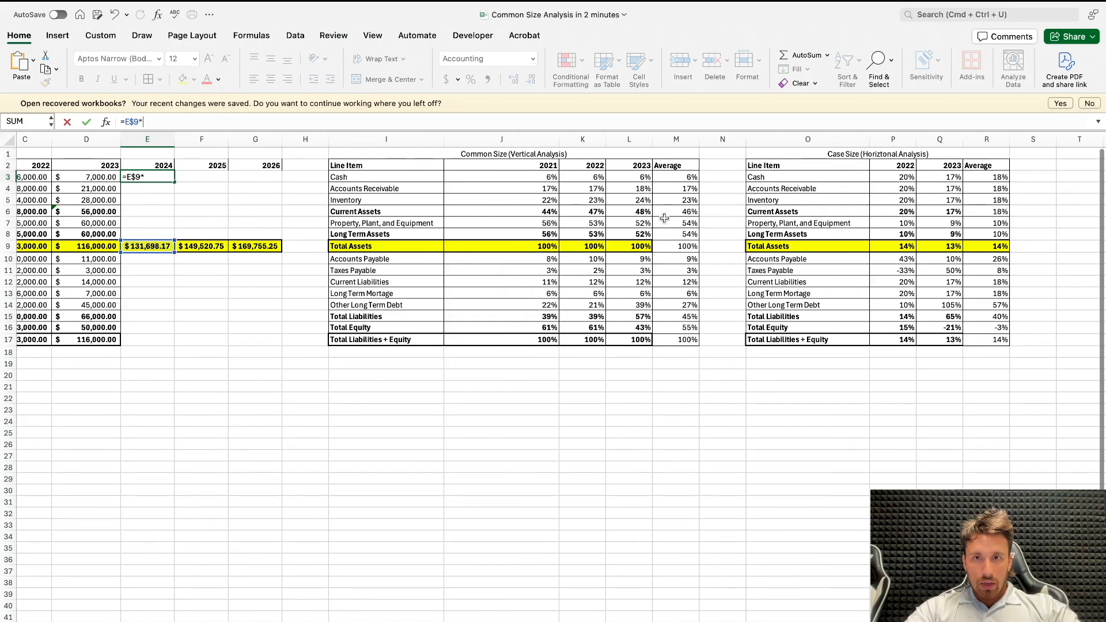
left_click(673, 177)
scroll(671, 178, "left", 3)
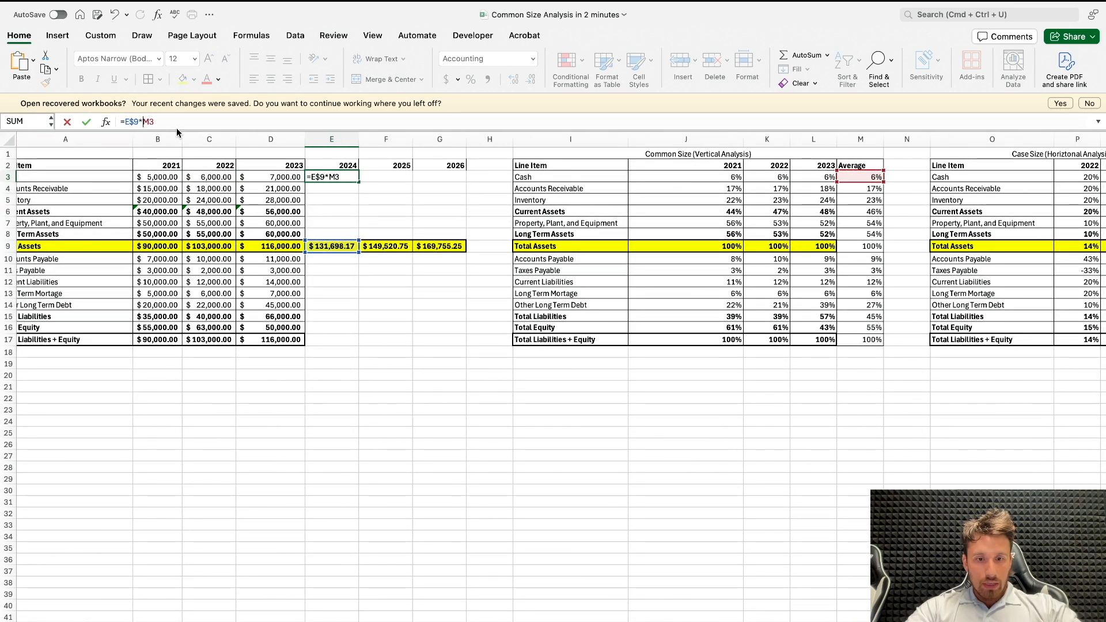
type("$")
key("Return")
left_click(353, 179)
left_click_drag(358, 182, 360, 235)
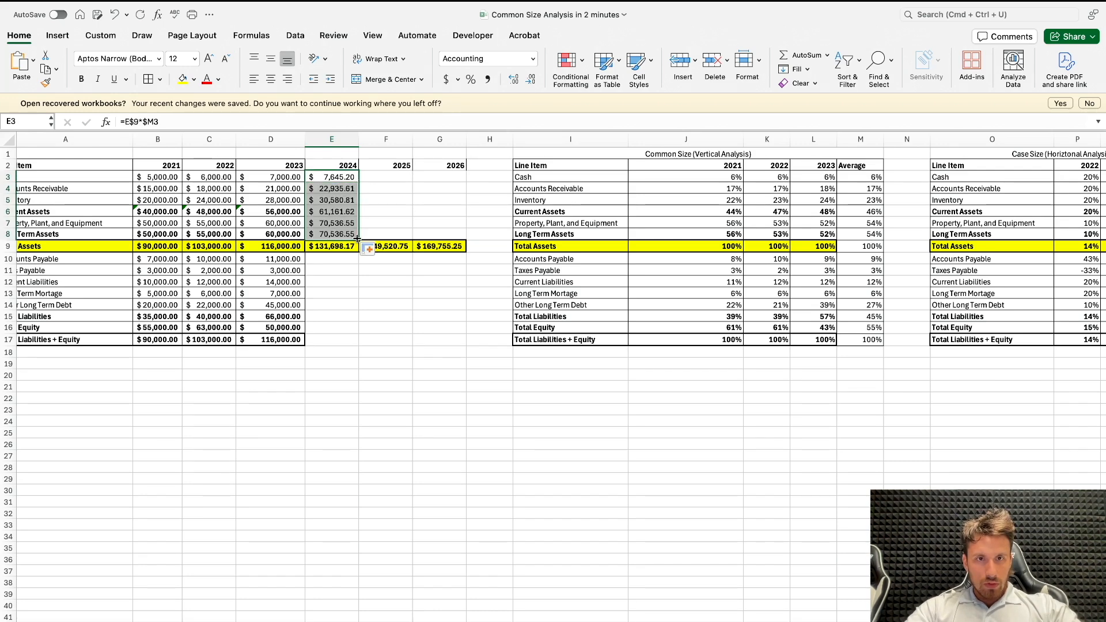
Step: Try totalling the 2024 asset forecasts in F8 with =SUM(E3:E8)
left_click(372, 233)
type("=SUM(")
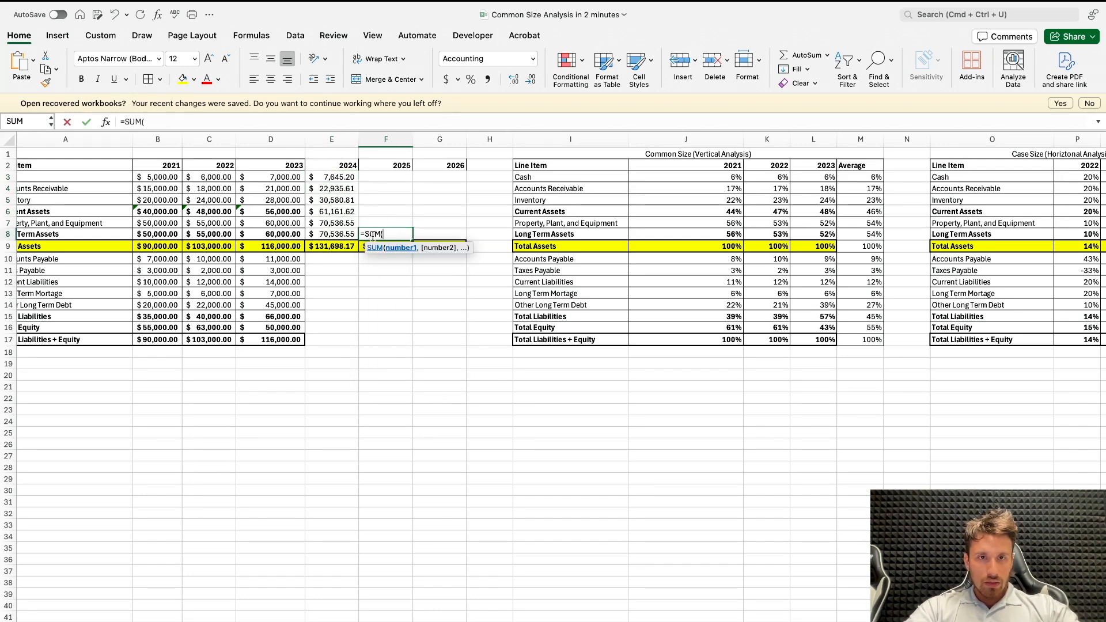
left_click_drag(334, 234, 339, 179)
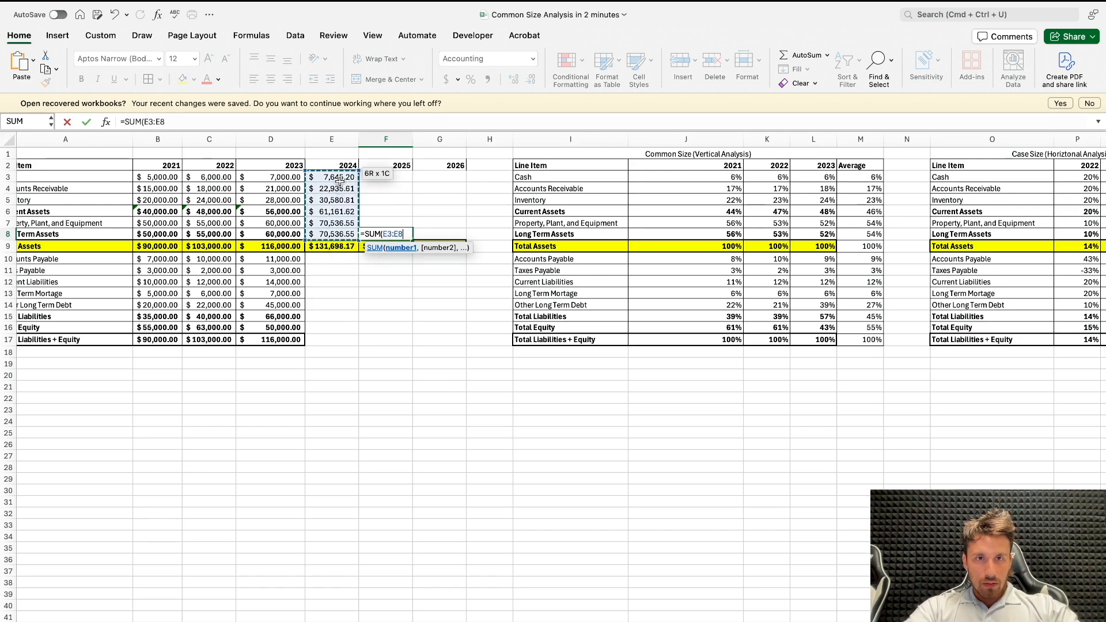
key("Return")
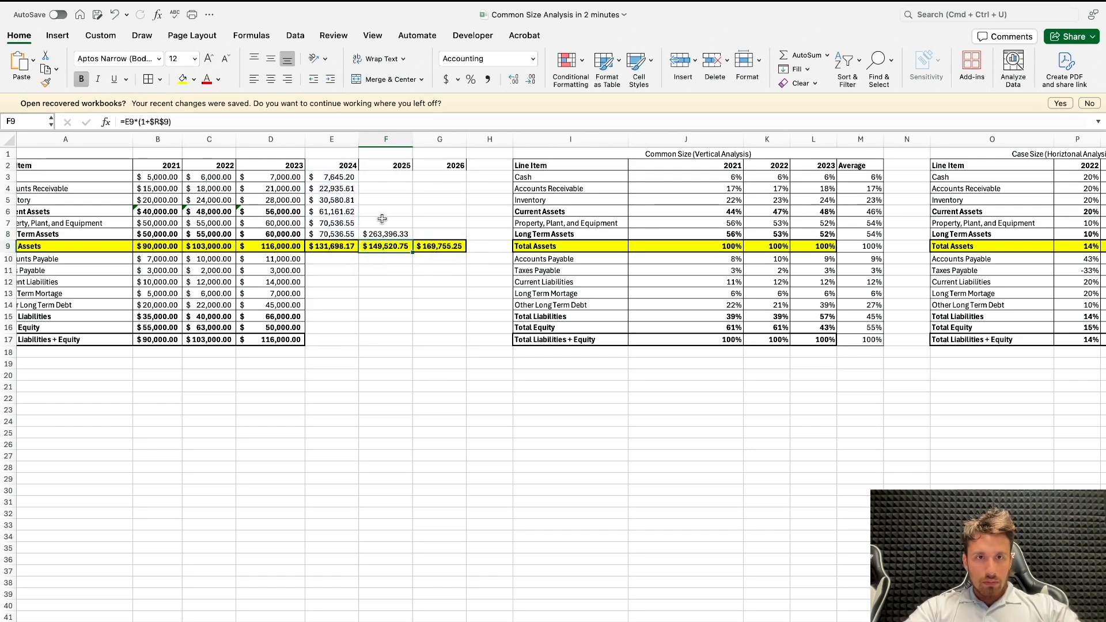
Step: Check the sum of 2024 Long Term and Current Assets in F8 with =SUM(E8,E6) and clear the cell
scroll(382, 219, "left", 1)
left_click(408, 233)
type("=")
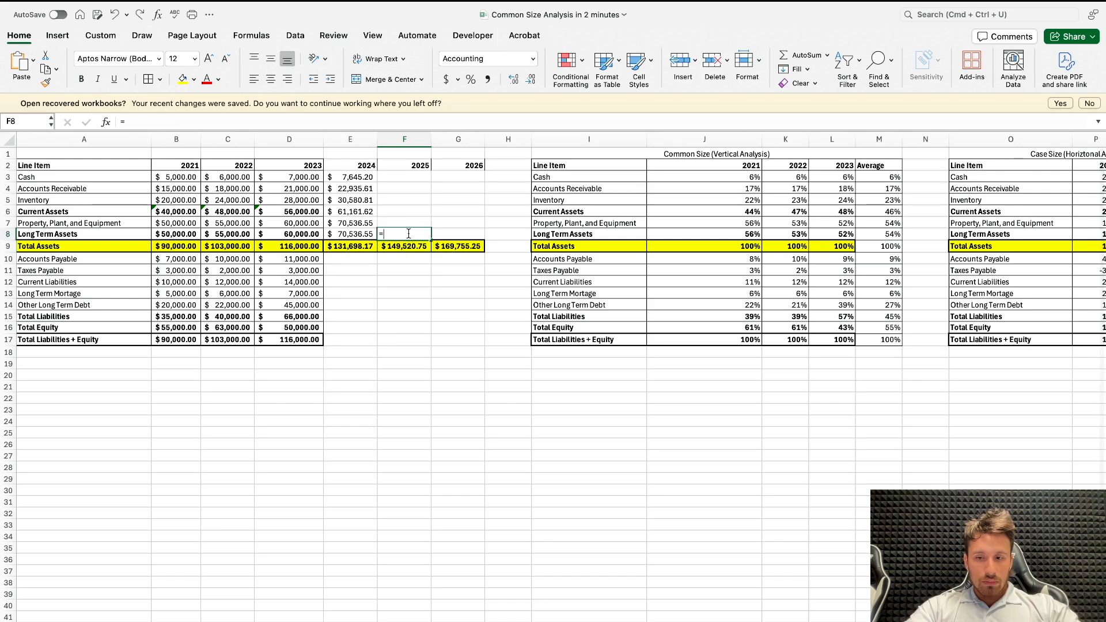
type("SUM(")
key("Left")
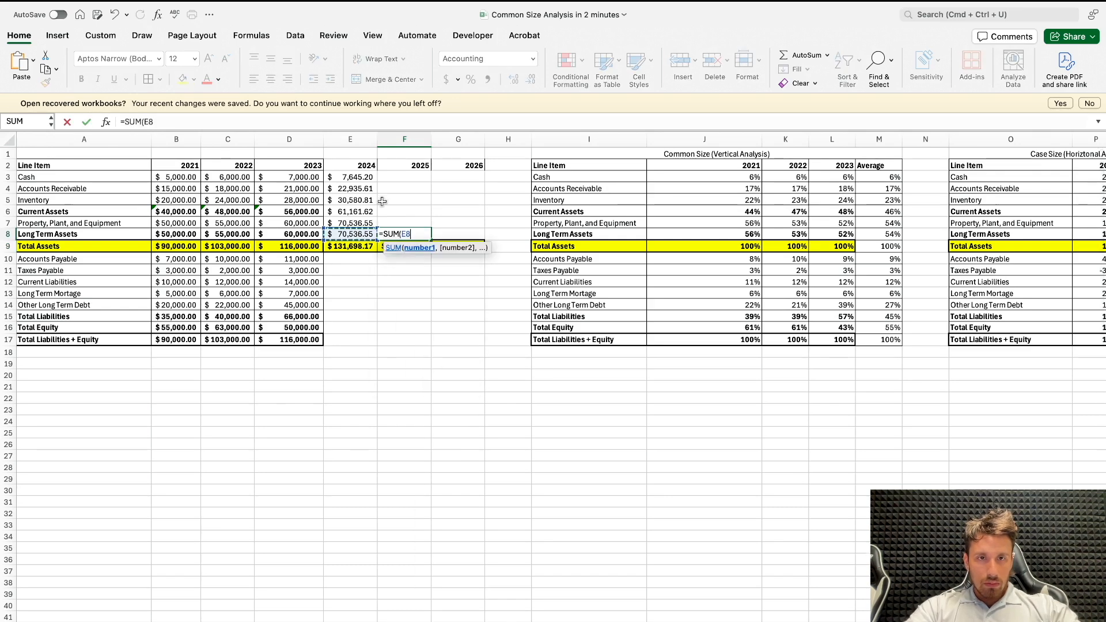
type(",")
left_click(362, 210)
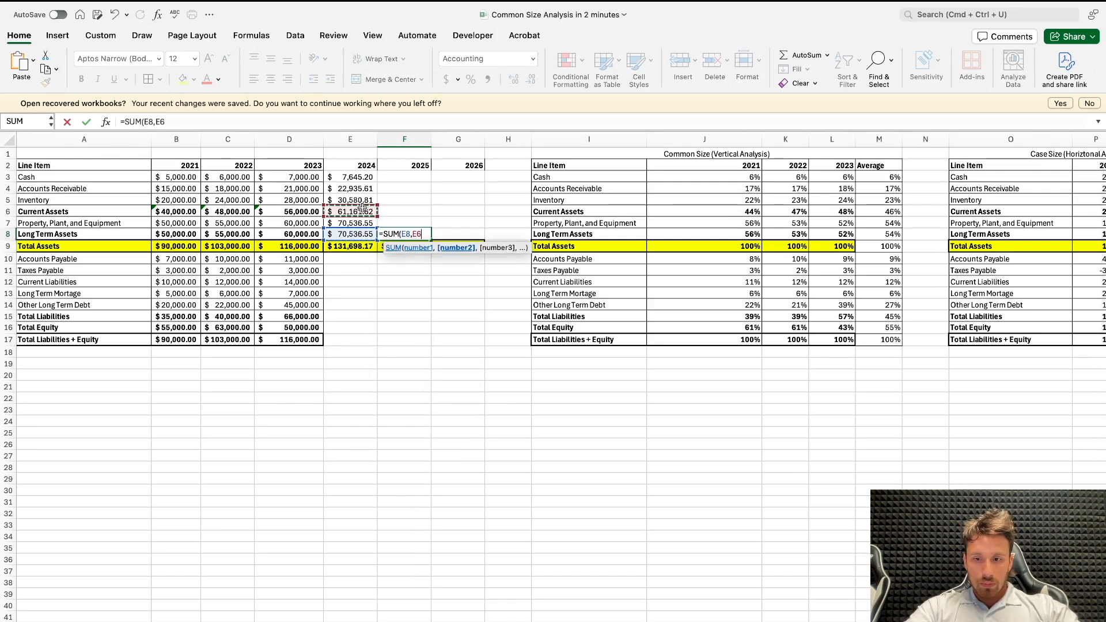
key("Return")
left_click(407, 231)
key("Delete")
Step: Extend the 2024 asset forecast formulas across E3:G8 and copy them to the liability and equity rows E10:G17
left_click(358, 189)
left_click_drag(368, 176, 483, 242)
type("$ 11,839.35\t$ 13,441.55\t$ 15,260.59 $ 3,451.06\t$ 3,918.09\t$ 4,448.32 $ 15,290.40\t$ 17,359.64\t$ 19,708.90 $ 7,645.20\t$ 8,679.82\t$ 9,854.45 $ 36,161.92\t$ 41,055.68\t$ 46,611.71 $ 59,097.53\t$ 67,095.14\t$ 76,175.06")
left_click_drag(362, 262, 485, 345)
left_click(440, 363)
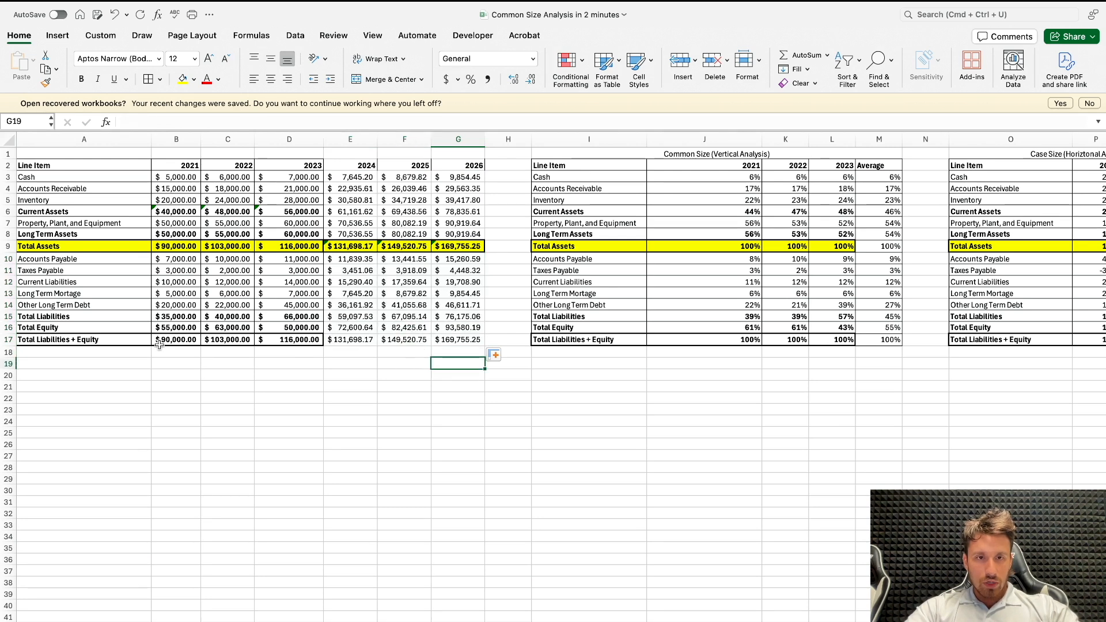
Step: Apply a thick box border around the Total Liabilities + Equity row, A17:G17
left_click_drag(102, 340, 459, 340)
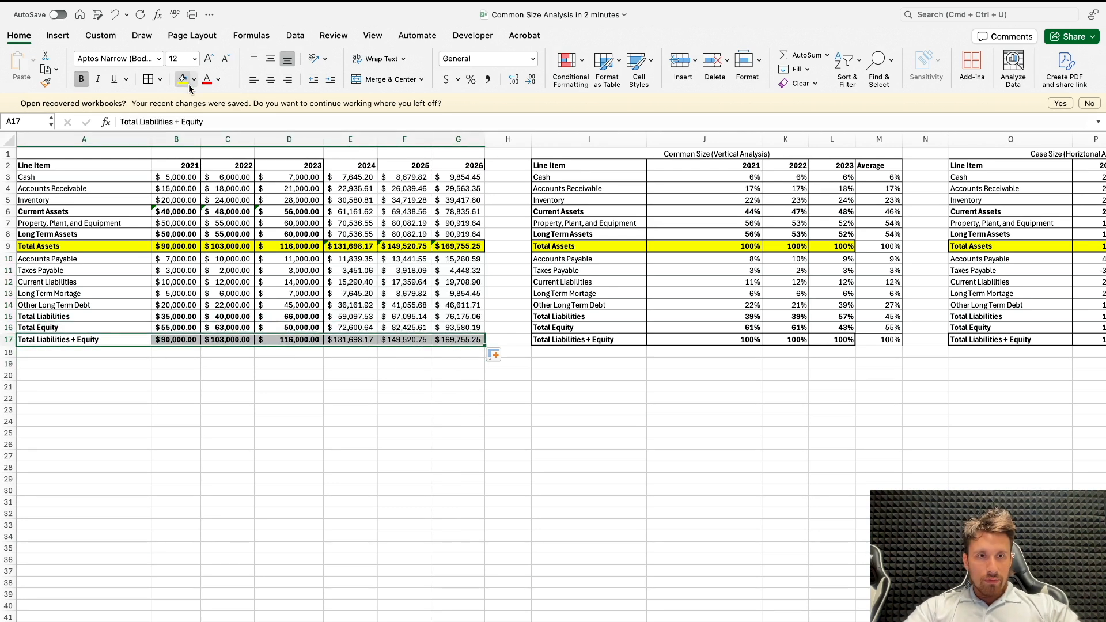
left_click(156, 78)
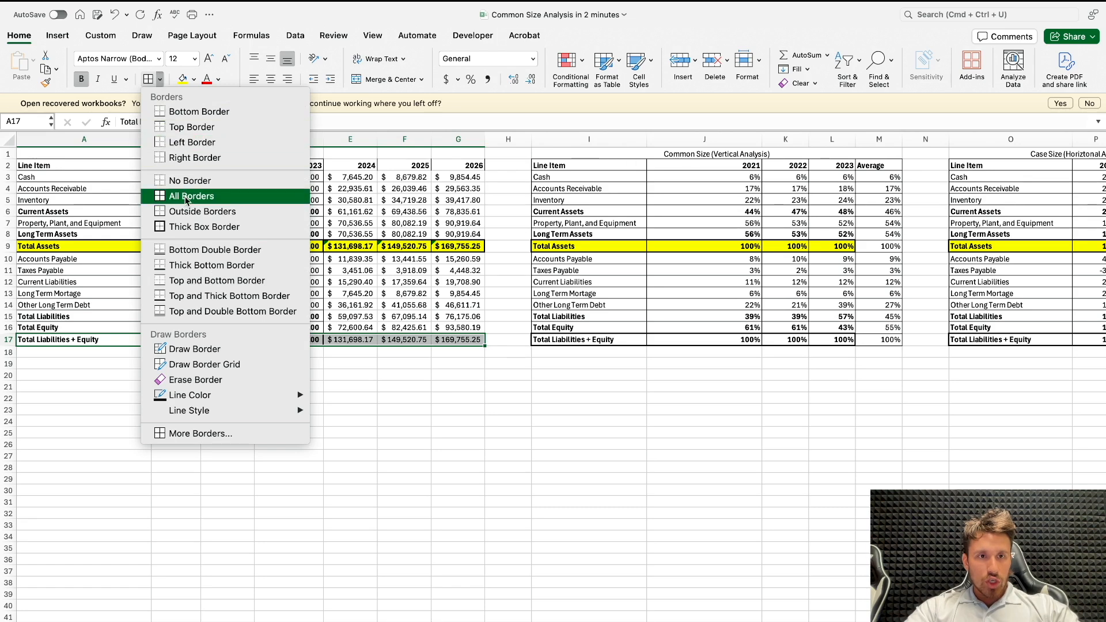
left_click(196, 226)
left_click(208, 400)
Step: Calculate Total Assets minus Total Liabilities + Equity in B20 with =B9-B17 and fill it across to G20
left_click(183, 373)
type("=")
left_click(183, 246)
type("-")
left_click(176, 340)
key("Return")
left_click(184, 375)
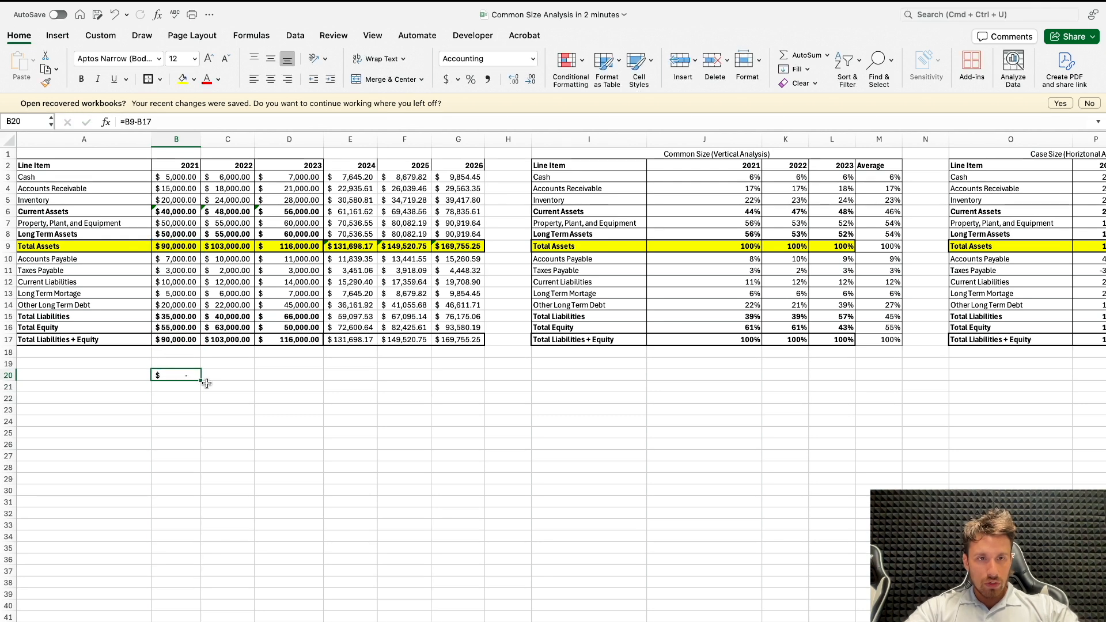
left_click_drag(192, 389, 458, 385)
Step: Label row 20 in A20 as Balance Sheet Check
left_click(145, 378)
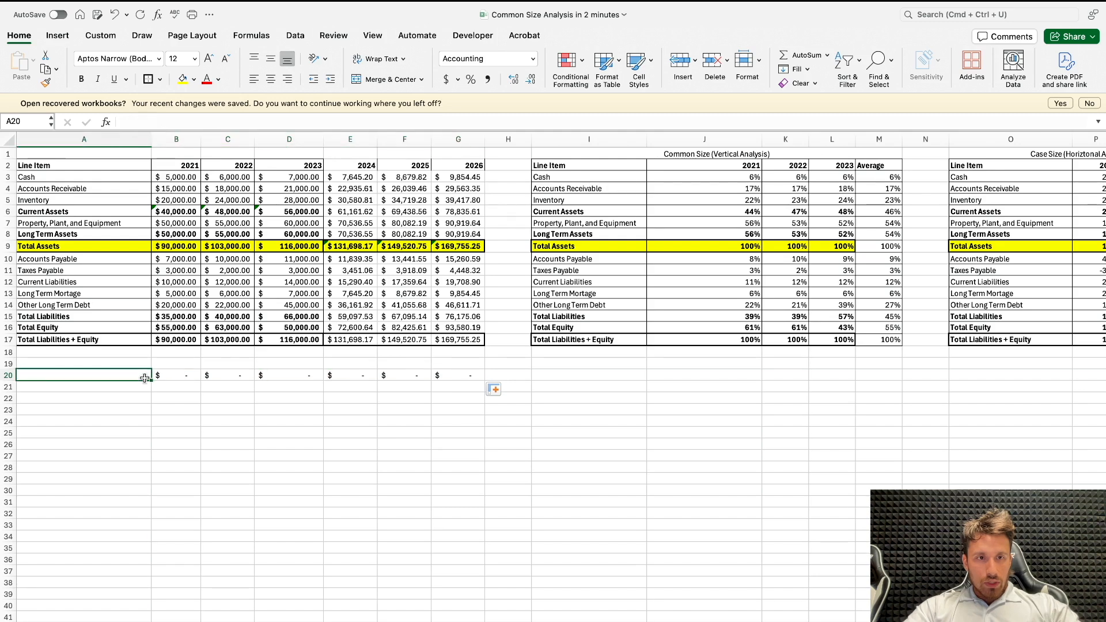
type("Balance Sheet Check")
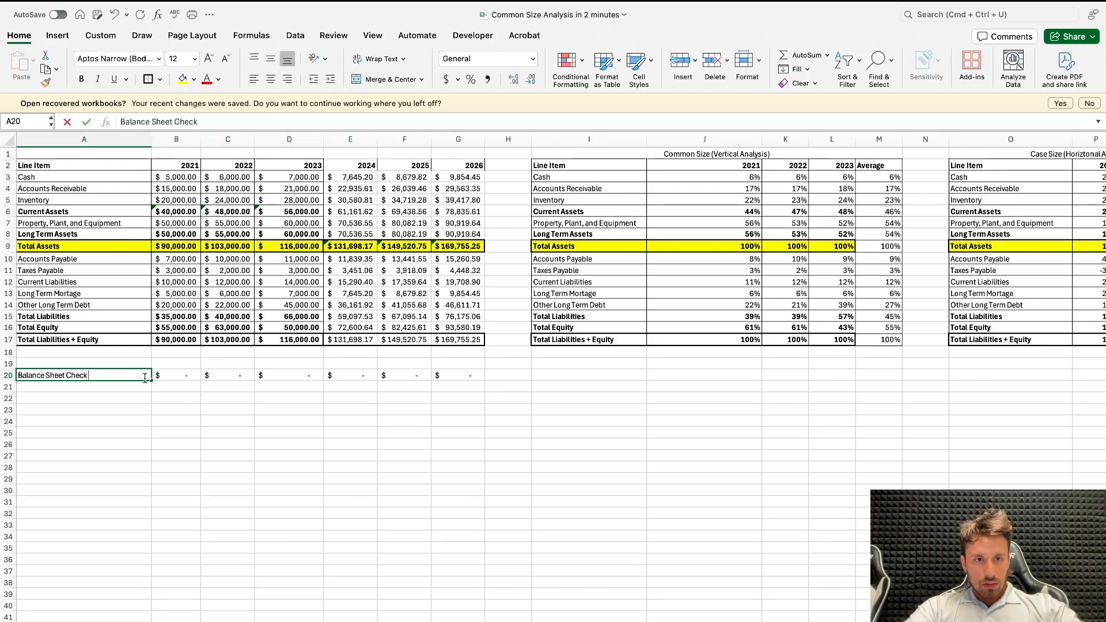
key("Return")
Step: Change the B20 check to =IF(B9-B17=0,"Ok","Check") and fill it across to G20
left_click(172, 376)
left_click(127, 121)
type("I")
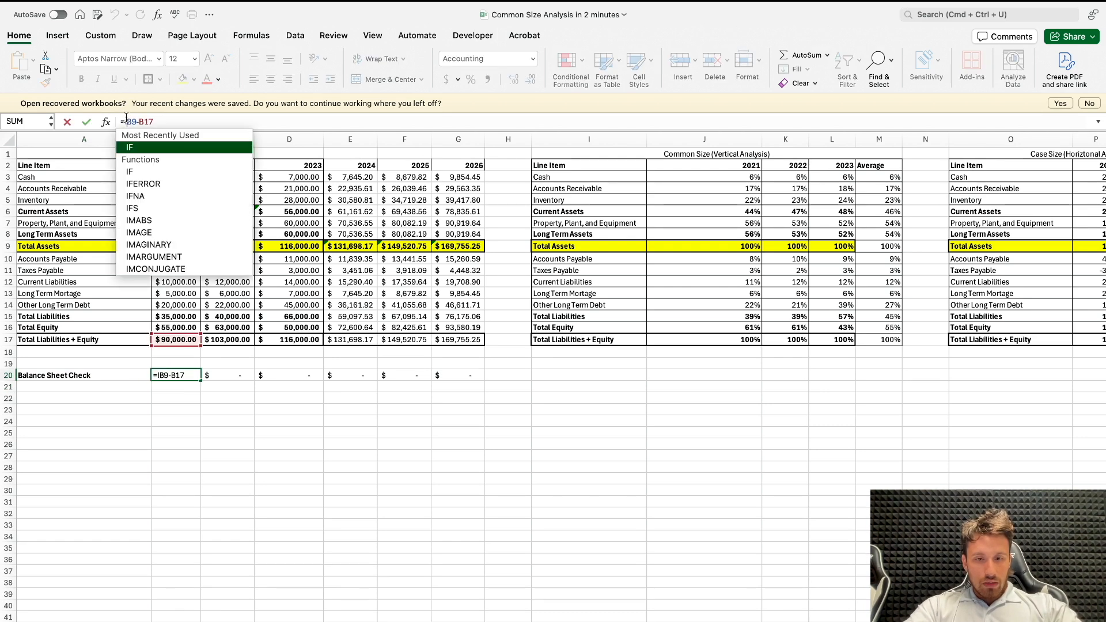
type("F(B9-B17")
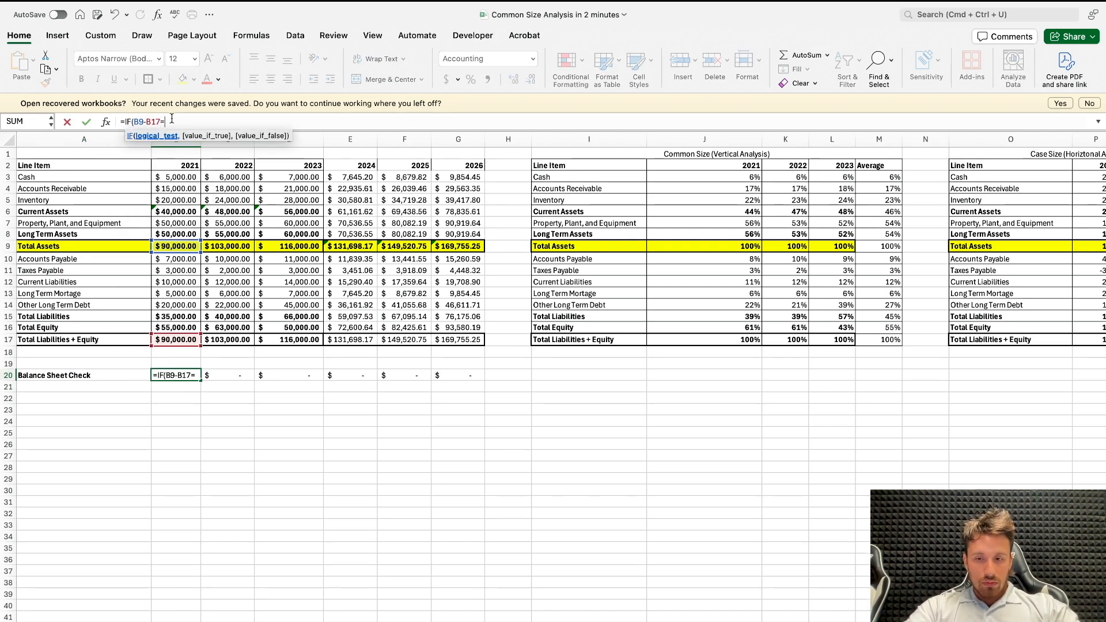
type("=0,\"O")
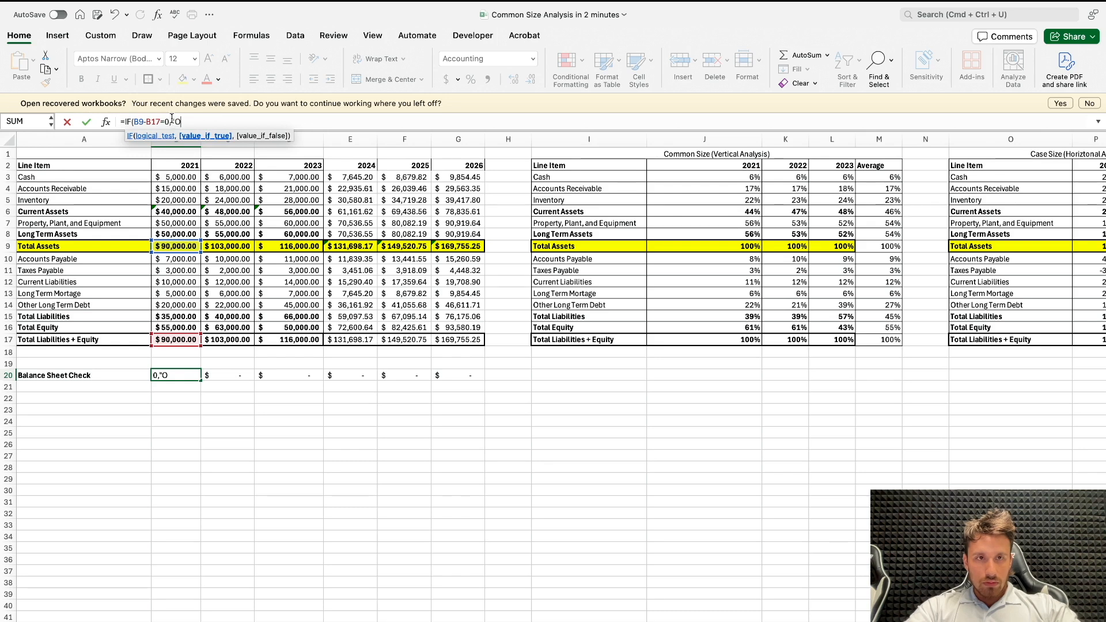
type("k\",")
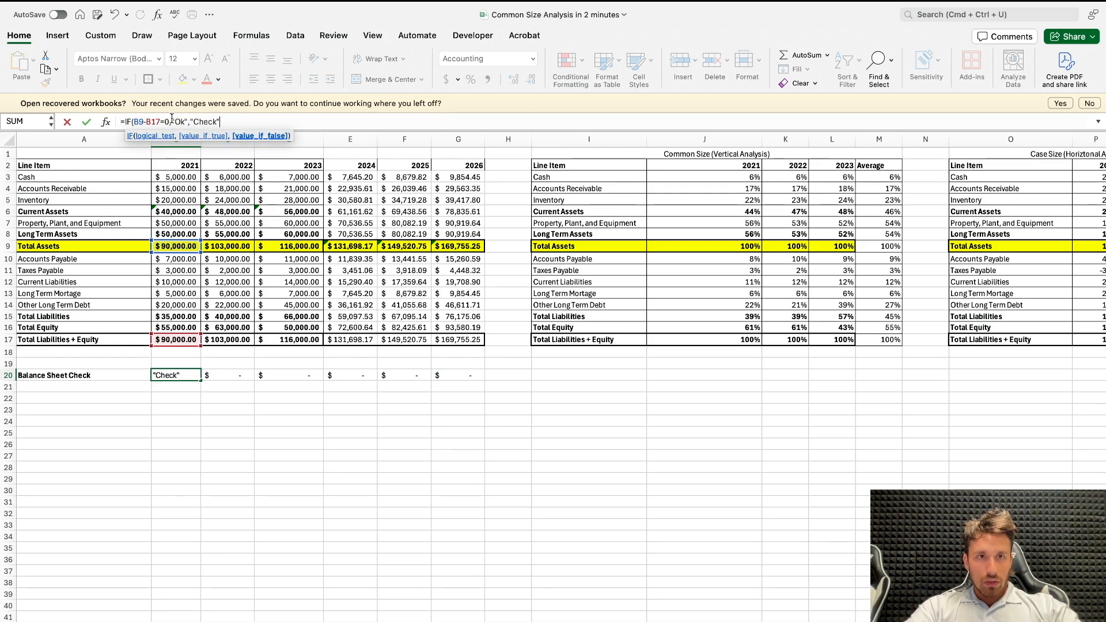
type("\"Check\"")
key("Return")
left_click(196, 375)
left_click_drag(201, 377, 483, 377)
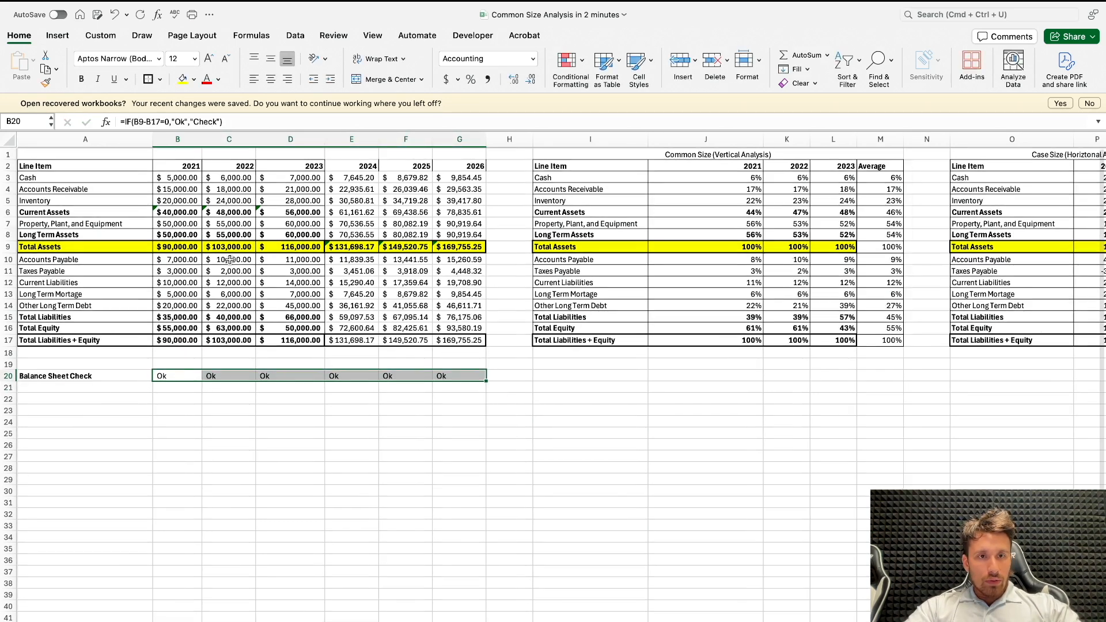
Step: Examine the Total Assets, liabilities and Total Equity rows across 2021–2026 against the balance check
scroll(190, 251, "right", 1)
scroll(187, 250, "left", 1)
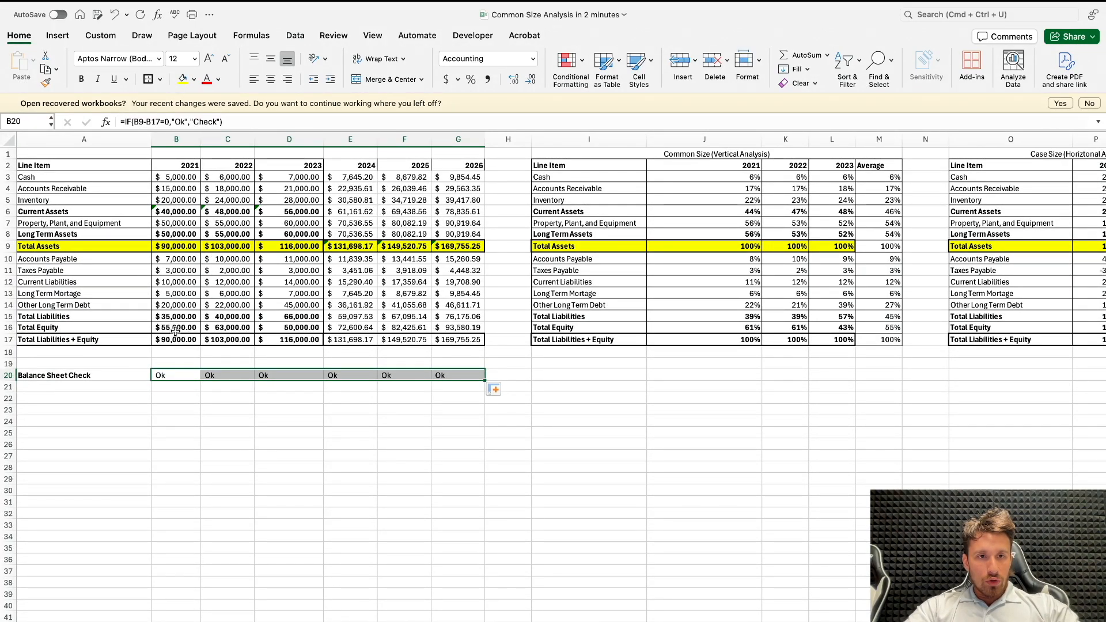
left_click_drag(69, 245, 493, 244)
left_click(88, 319)
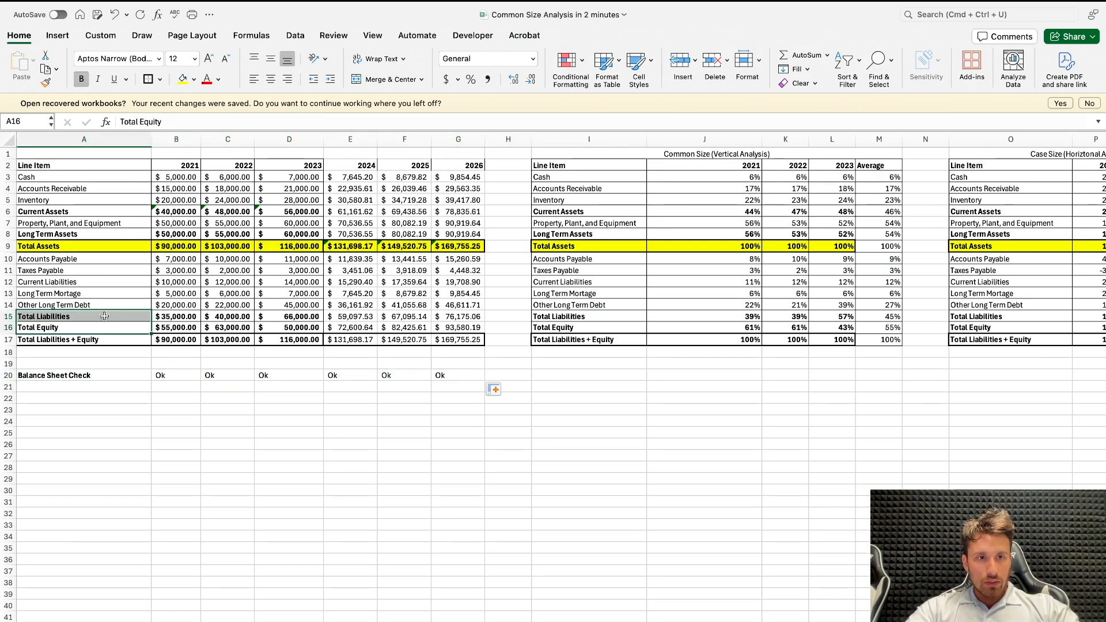
left_click_drag(90, 261, 469, 305)
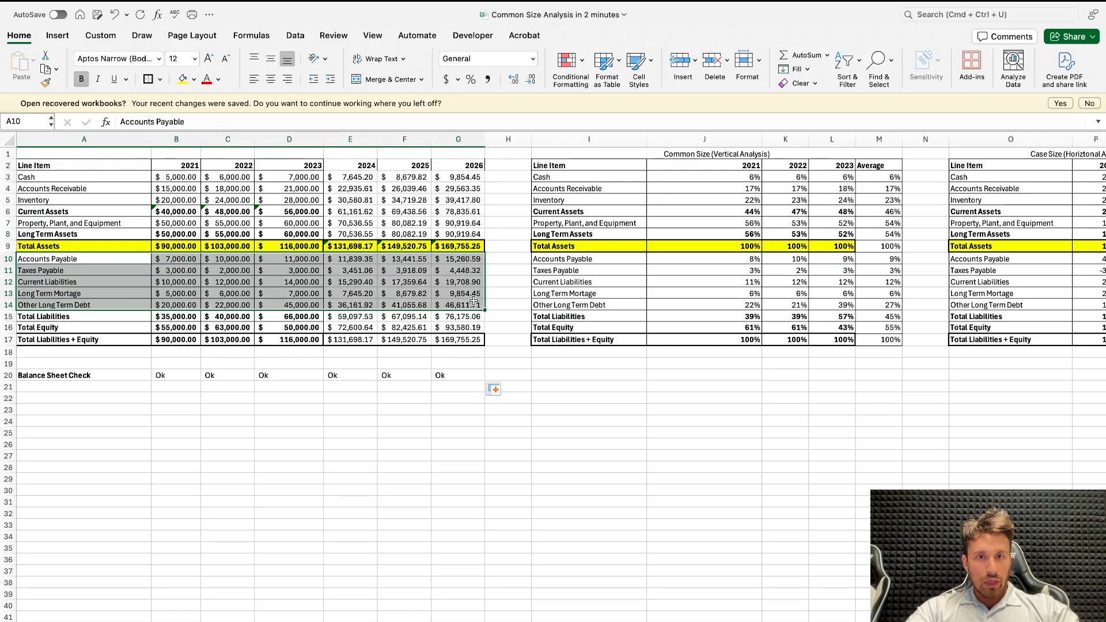
left_click(103, 339)
left_click_drag(81, 327, 469, 327)
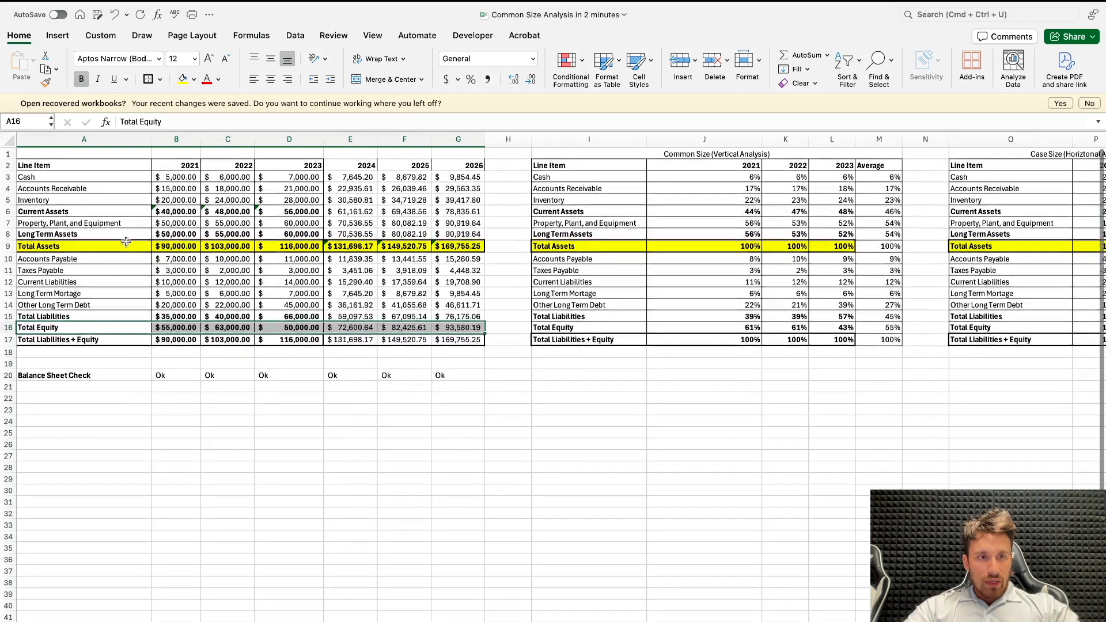
left_click_drag(63, 246, 454, 247)
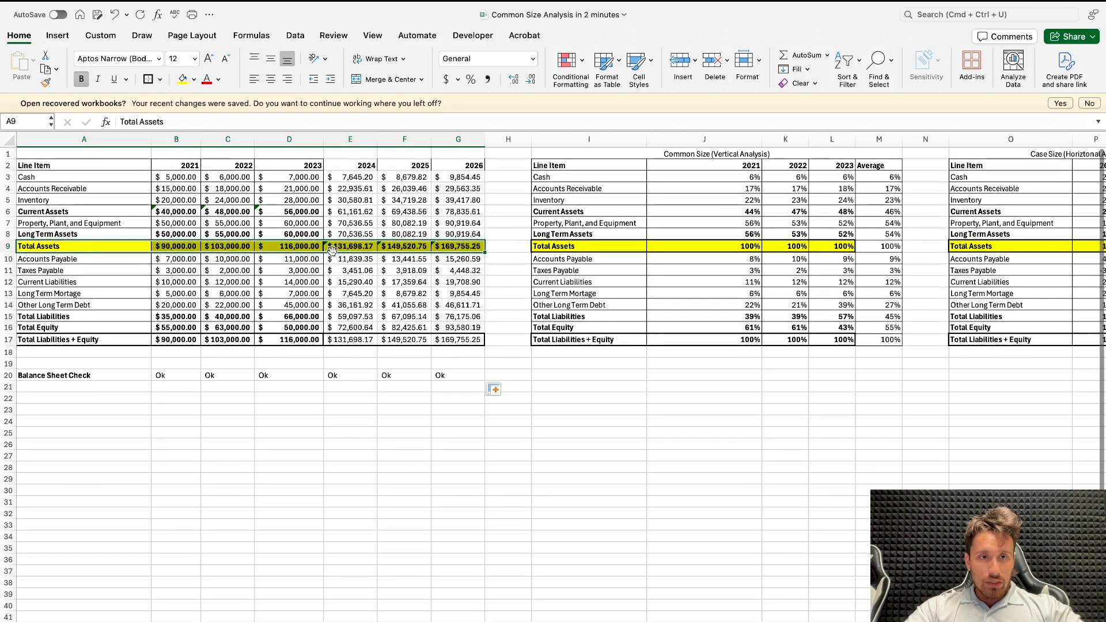
left_click(386, 247, "shift")
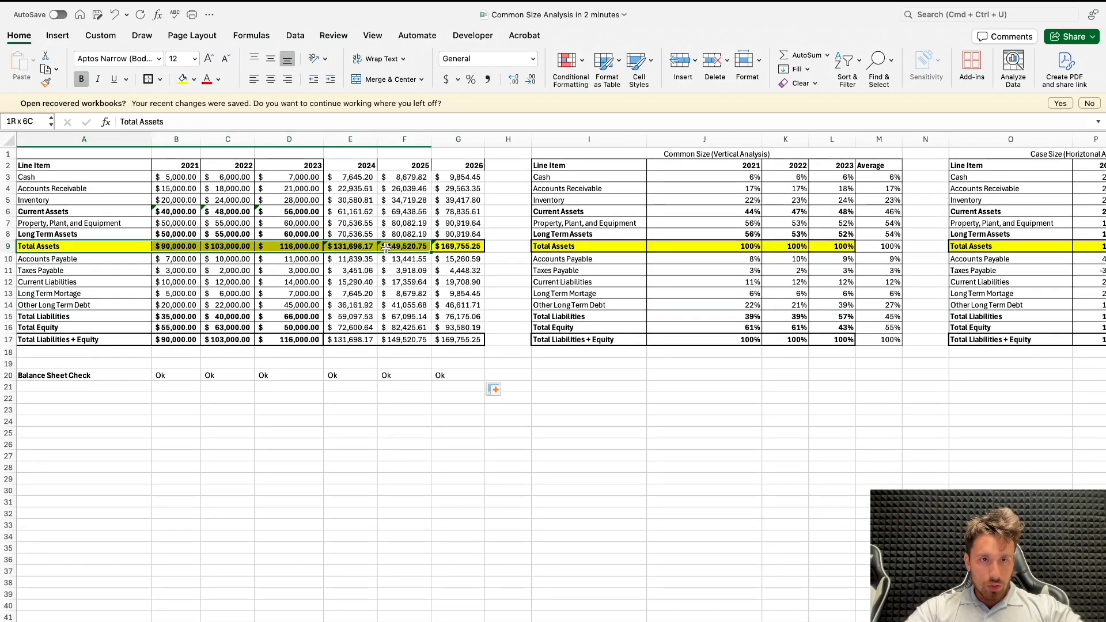
Step: Review the forecast formulas for 2024 Total Assets in E9 and Current Assets in E6 against the analysis averages
scroll(545, 258, "right", 2)
left_click(796, 244)
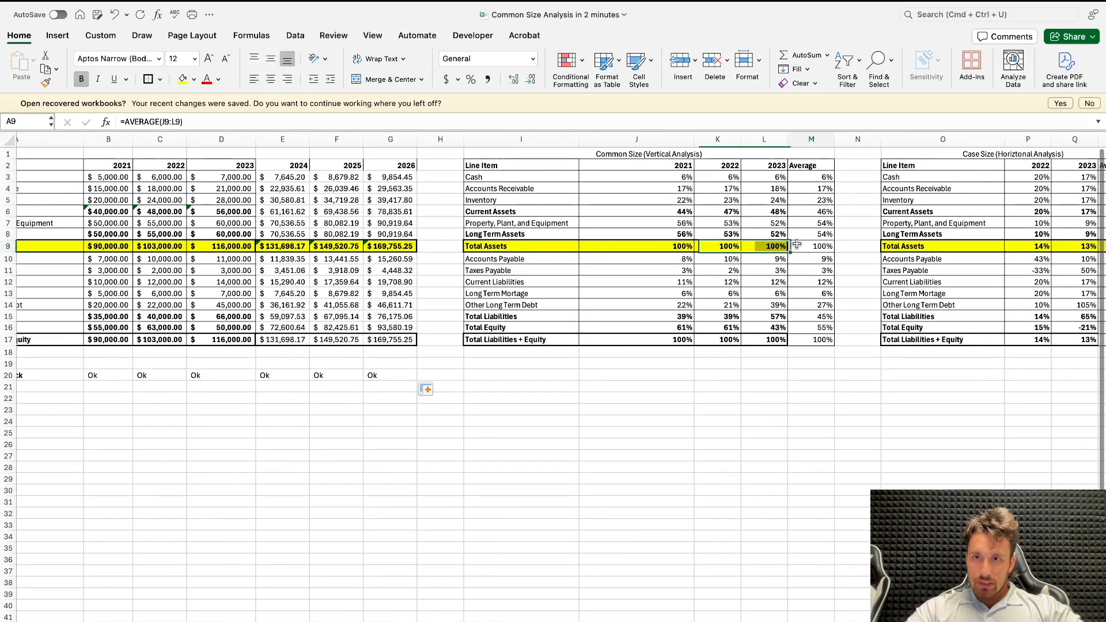
scroll(346, 248, "left", 2)
left_click(346, 247)
scroll(381, 246, "right", 1)
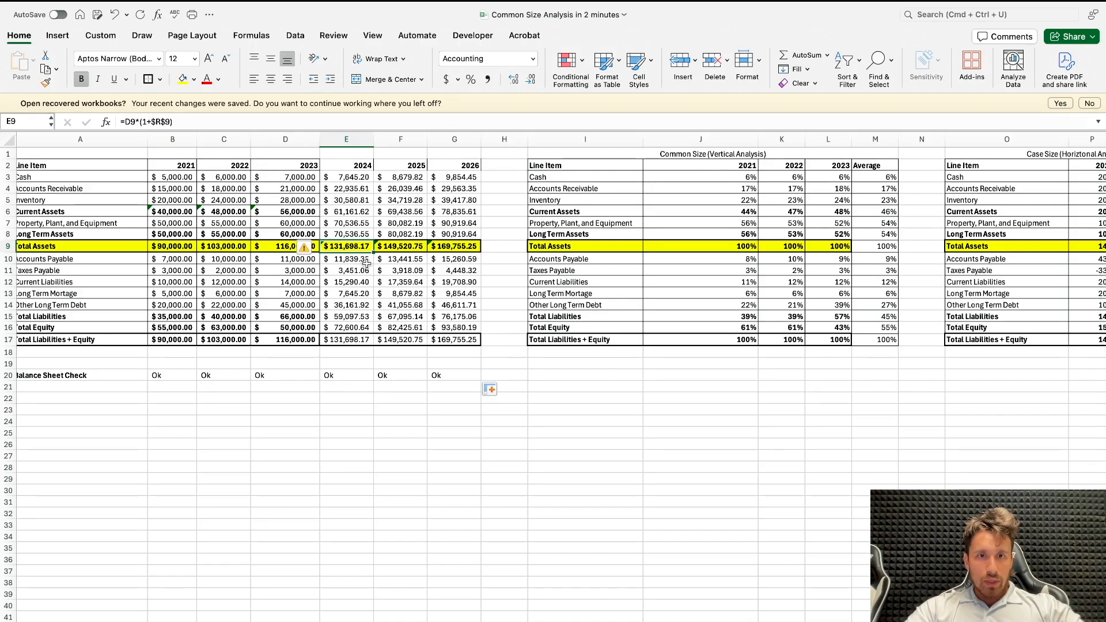
scroll(326, 231, "right", 5)
scroll(330, 243, "left", 5)
scroll(330, 243, "right", 1)
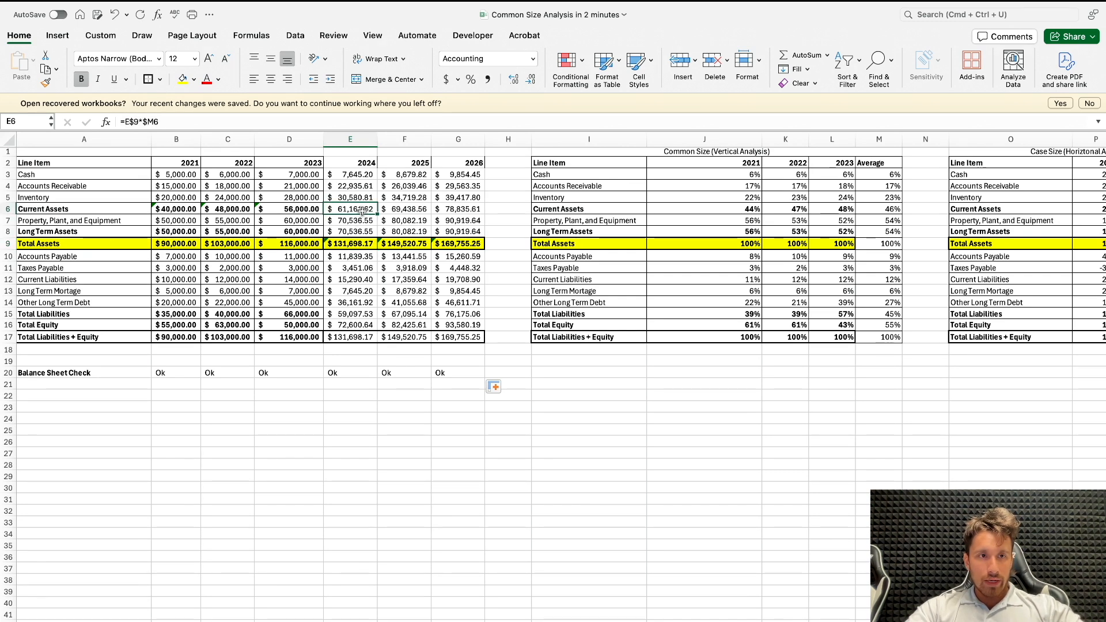
left_click(175, 139)
left_click(332, 215)
type("=E$9*$M6")
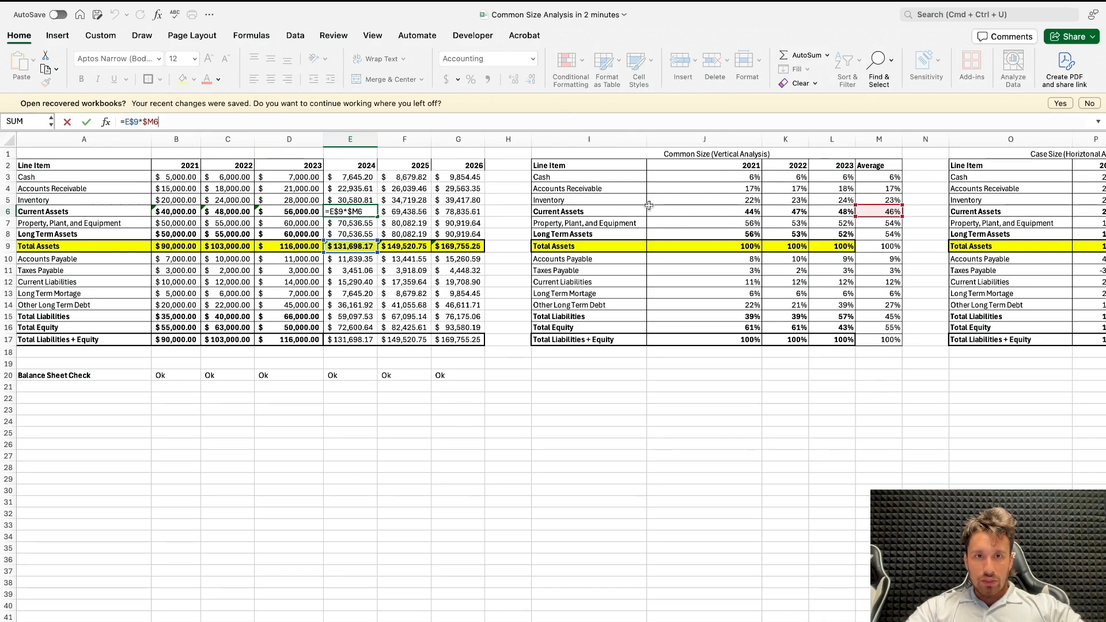
key("Escape")
Step: Replace the 2024 Current Assets formula in E6 with =SUM(E3:E5)
type("=")
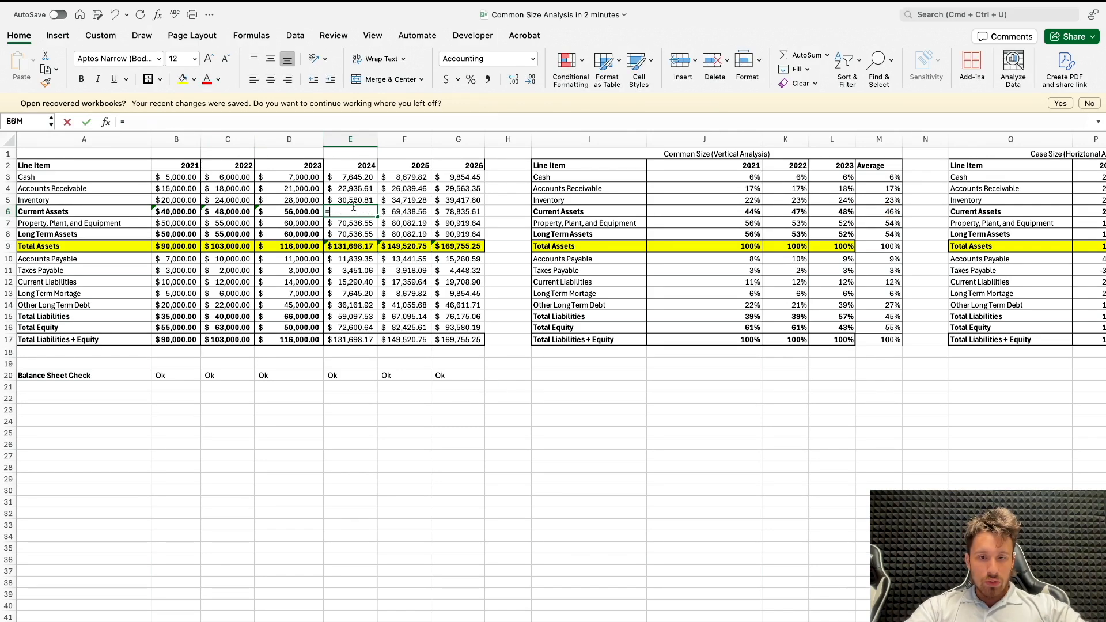
type("SUM(")
left_click_drag(353, 205, 355, 178)
key("Return")
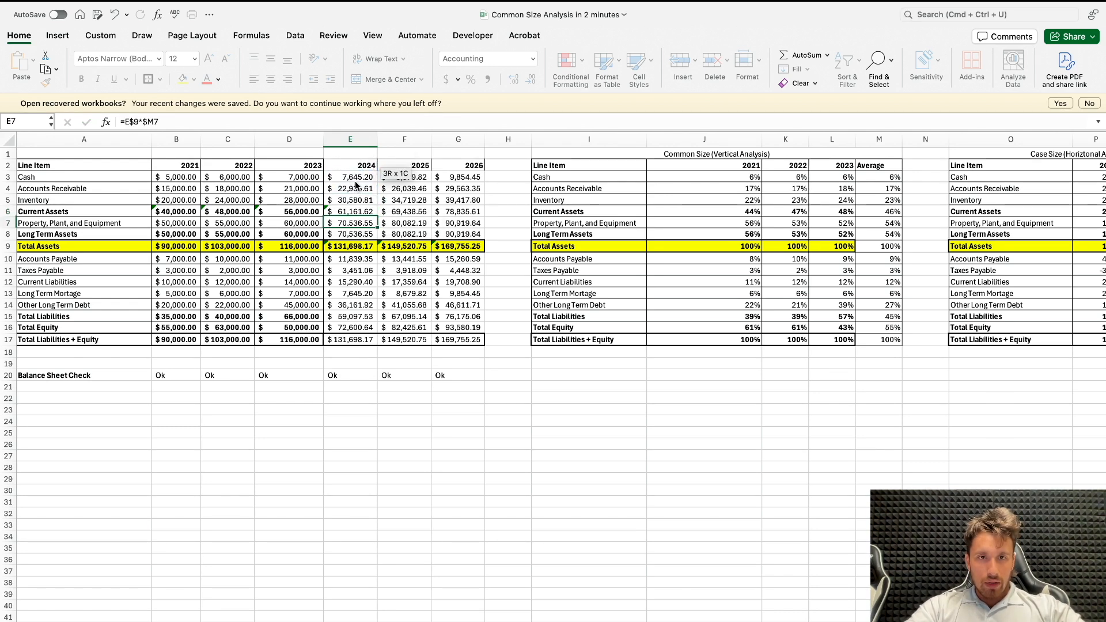
key("super+z")
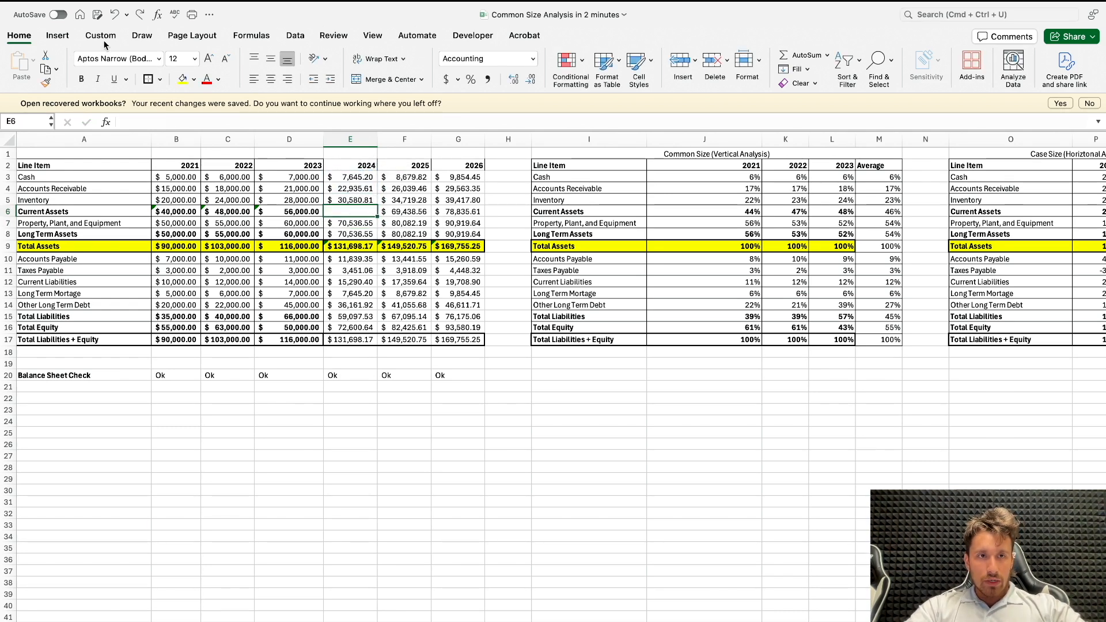
left_click(140, 13)
Step: Test 2024 Inventory in E5 with 20,000, and undo both that value and the SUM formula in E6
left_click(350, 197)
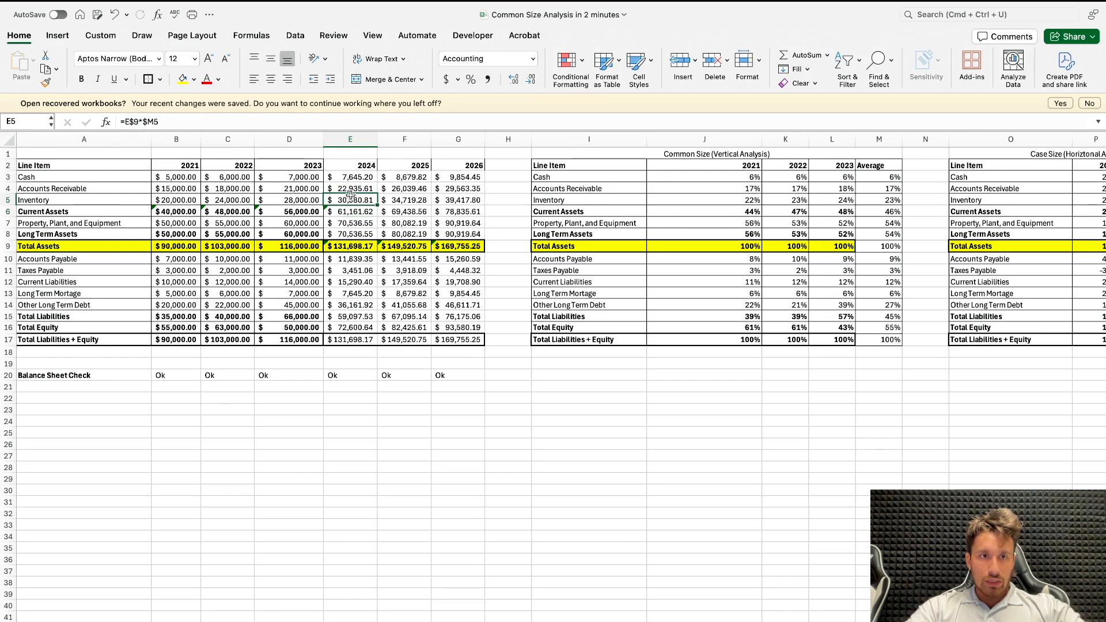
type("20")
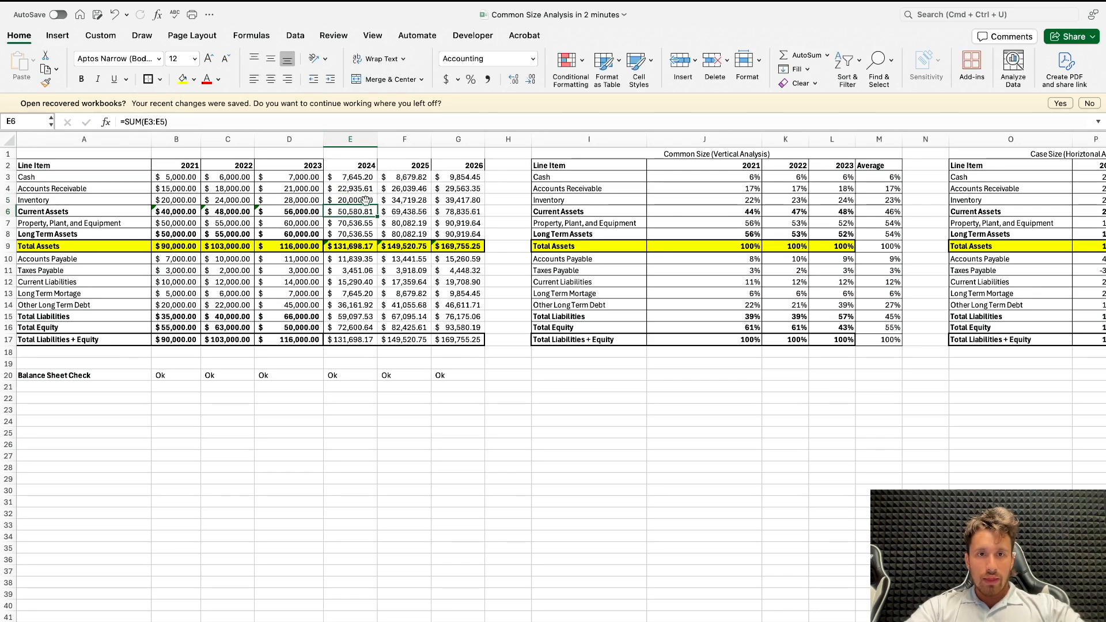
left_click(368, 198)
type("20,0")
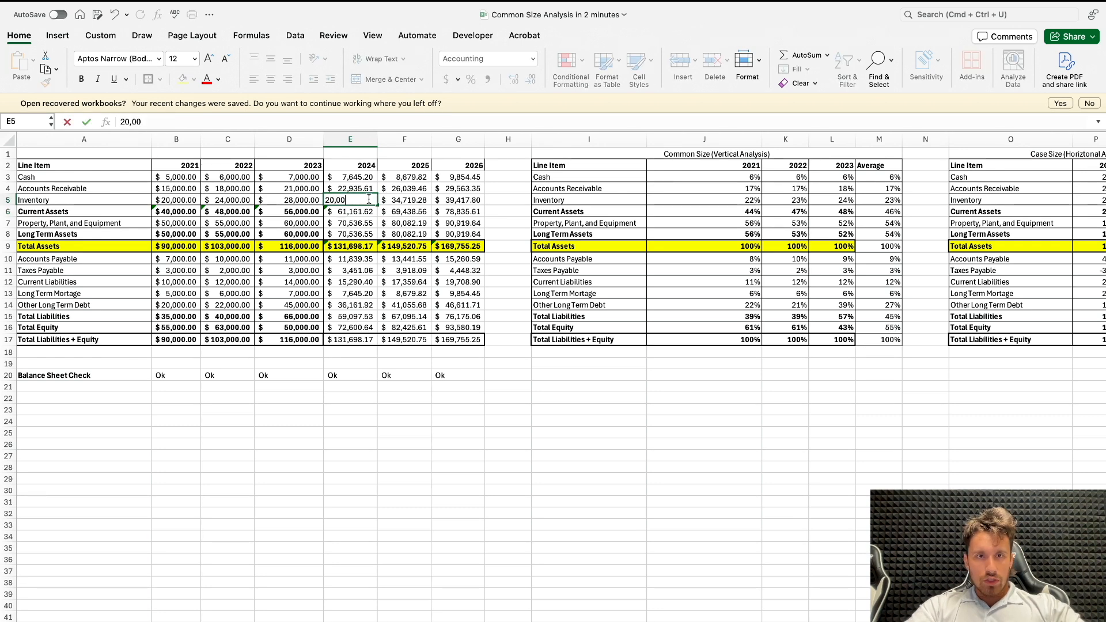
key("Return")
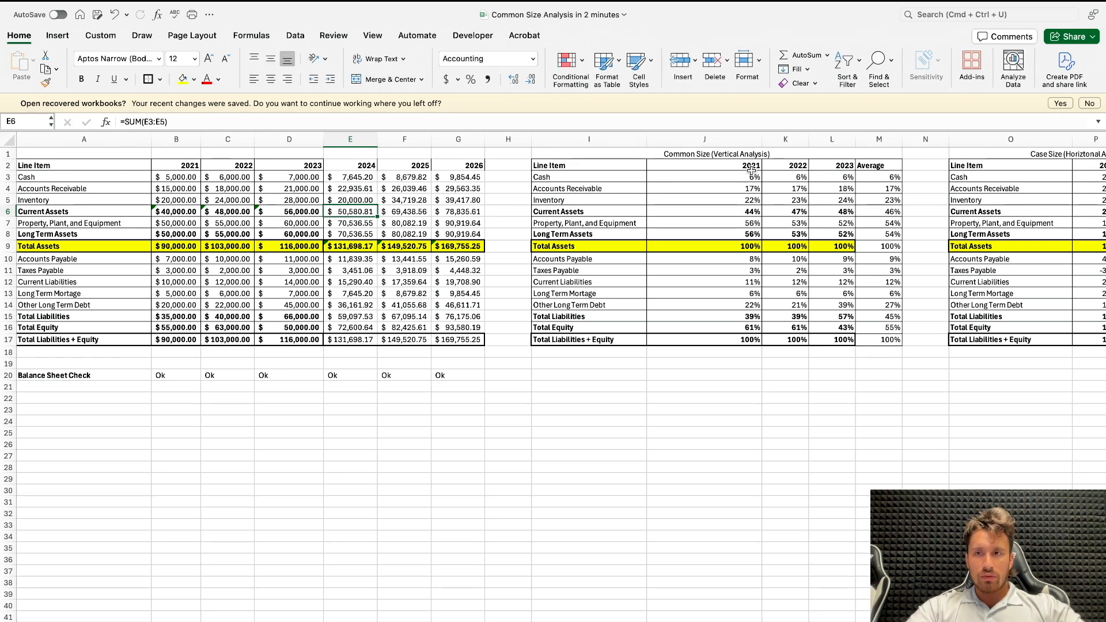
key("super+z")
key("super+z")
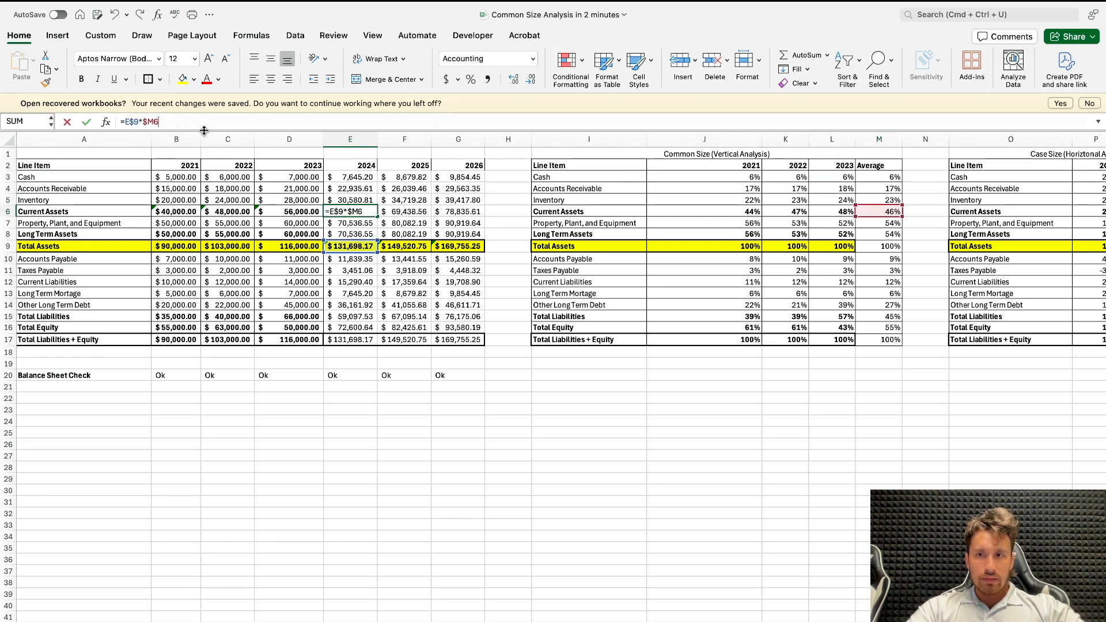
Step: Test 2024 Inventory in E5 with 20,000 against the average-based Current Assets formula in E6, and undo the value
left_click(360, 201)
type("20000")
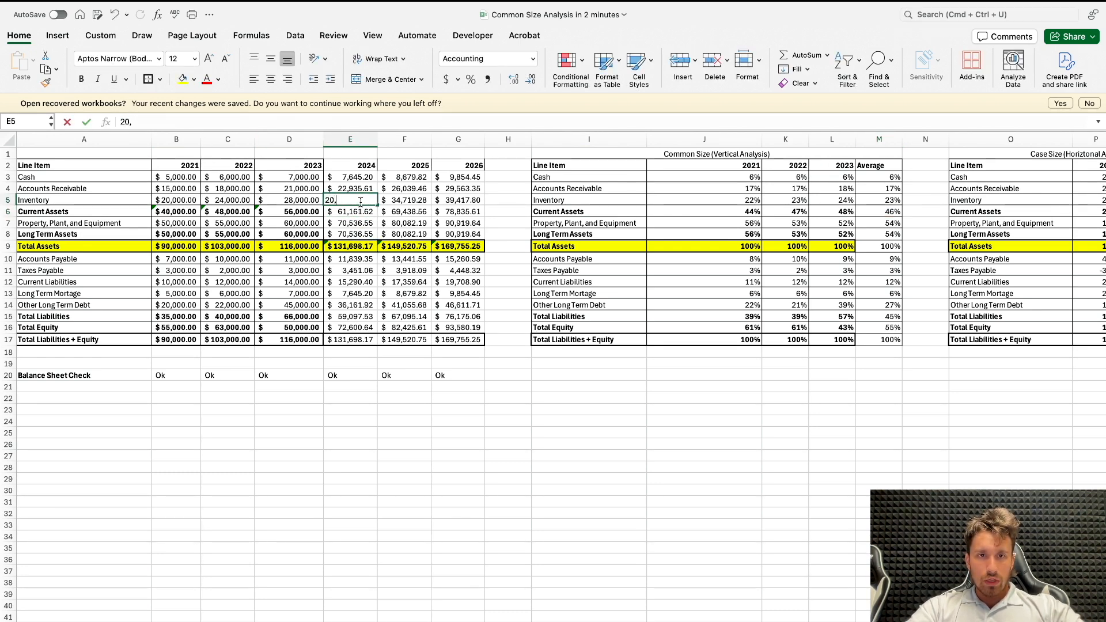
key("Return")
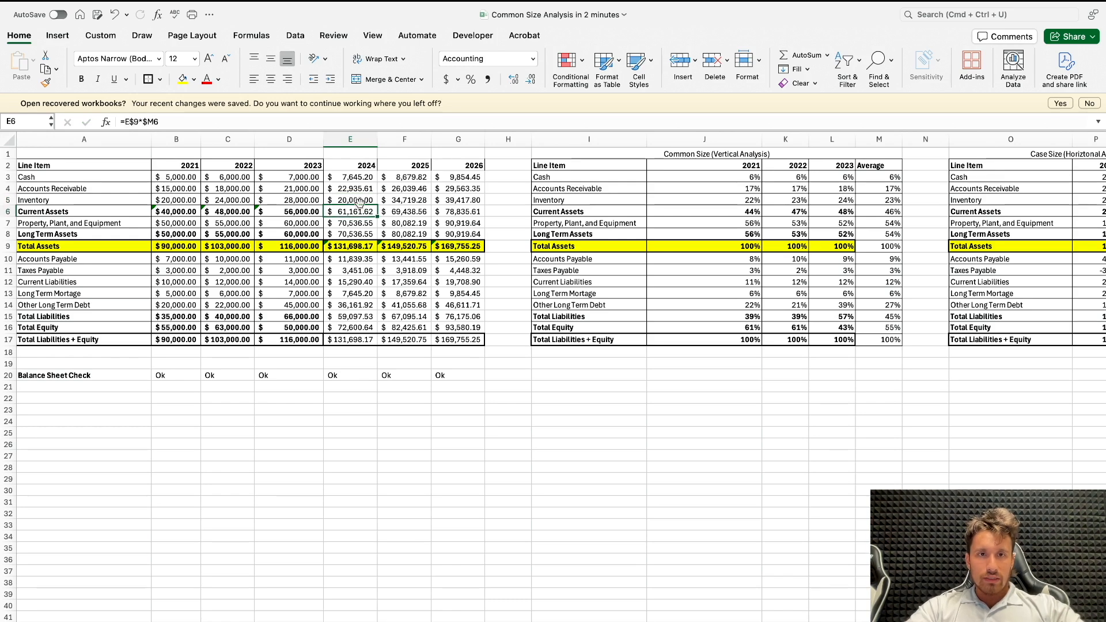
key("super+z")
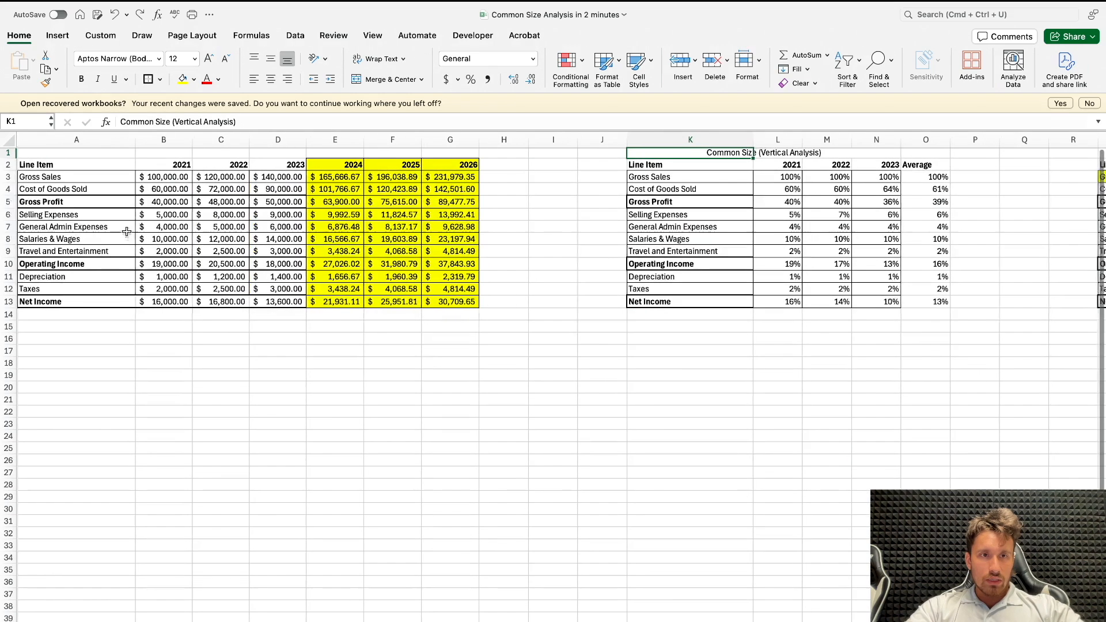
Step: On the income statement sheet, replace the 2024 Gross Profit formula in E5 with =E3-E4
left_click_drag(187, 205, 467, 203)
left_click(353, 203)
type("=su")
key("BackSpace")
key("BackSpace")
key("Up")
key("Up")
key("F4")
key("F4")
type("*$O5")
key("Return")
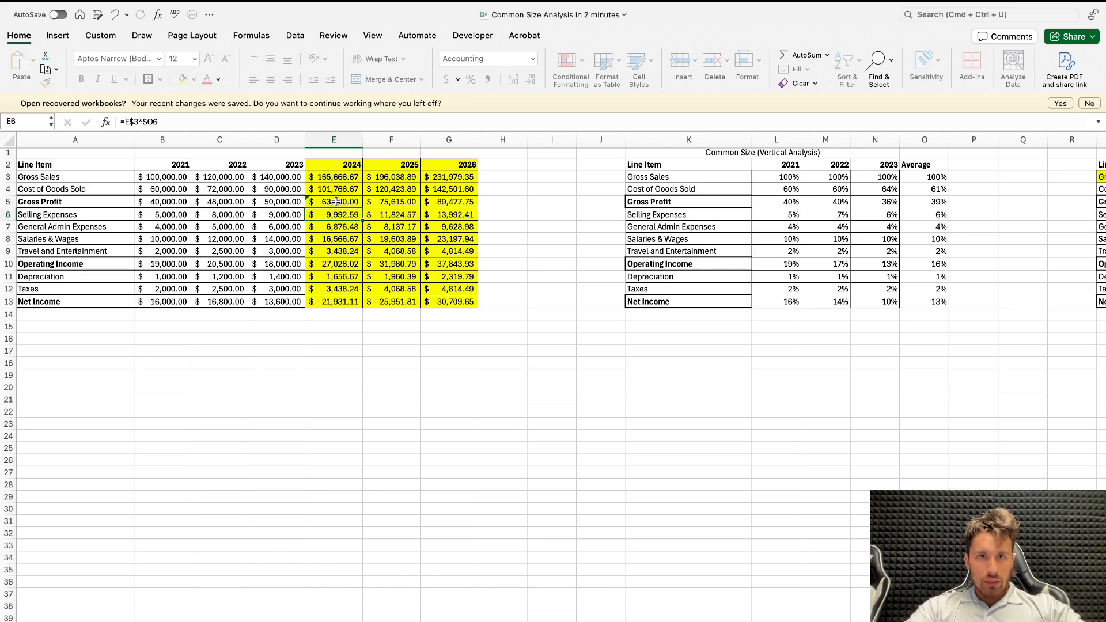
Step: Fill the E5 Gross Profit formula across 2025 and 2026, and try pasting it into the Operating Income row
left_click(336, 201)
left_click_drag(361, 207, 454, 210)
key("super+c")
left_click(348, 265)
key("super+v")
key("super+z")
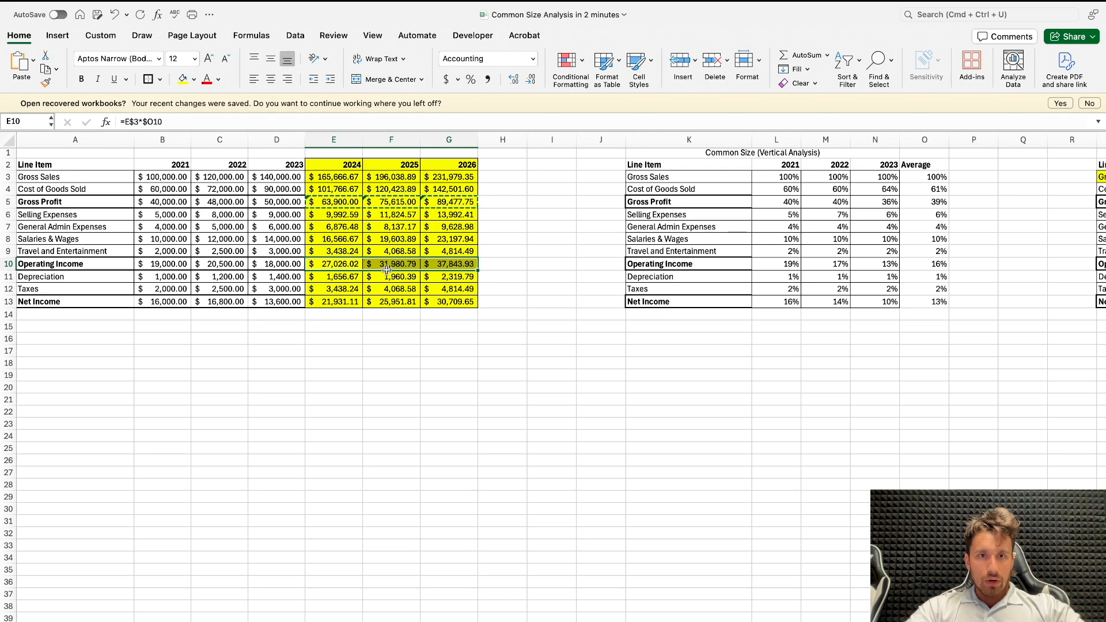
Step: Replace 2024 Operating Income in E10 with =E5-SUM(E6:E9) and fill it across to 2026
left_click(340, 266)
type("=")
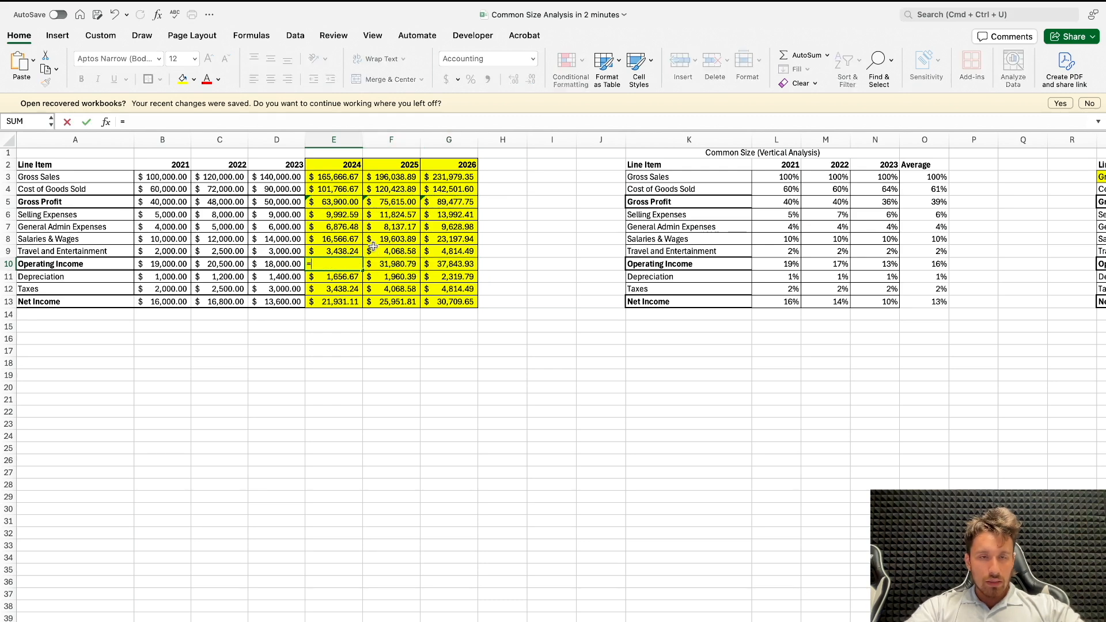
left_click(353, 201)
type("-")
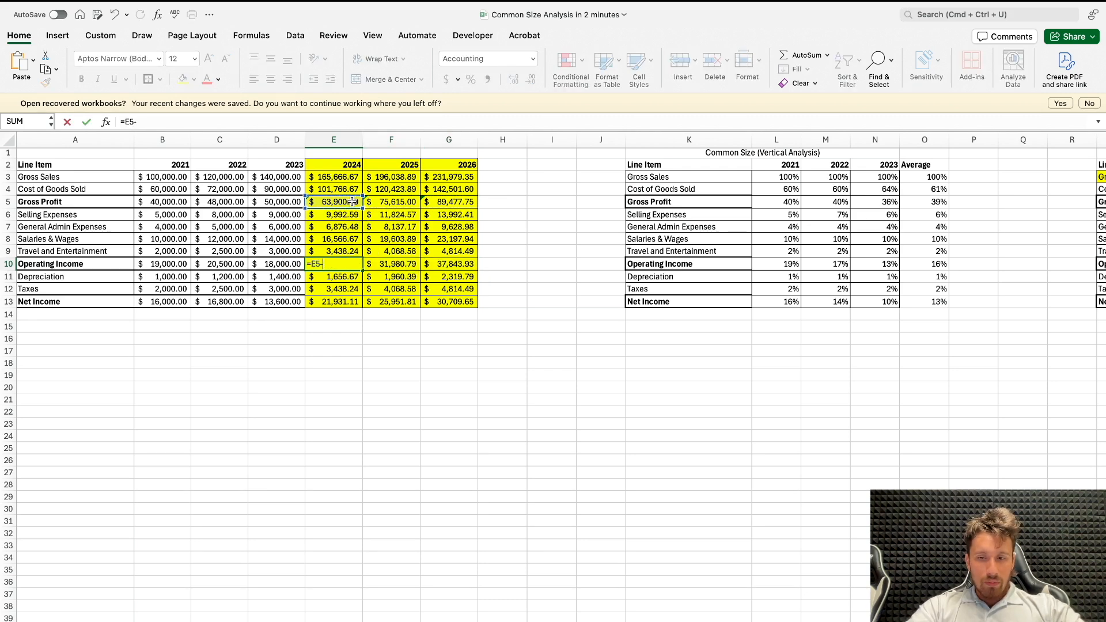
type("SUM(")
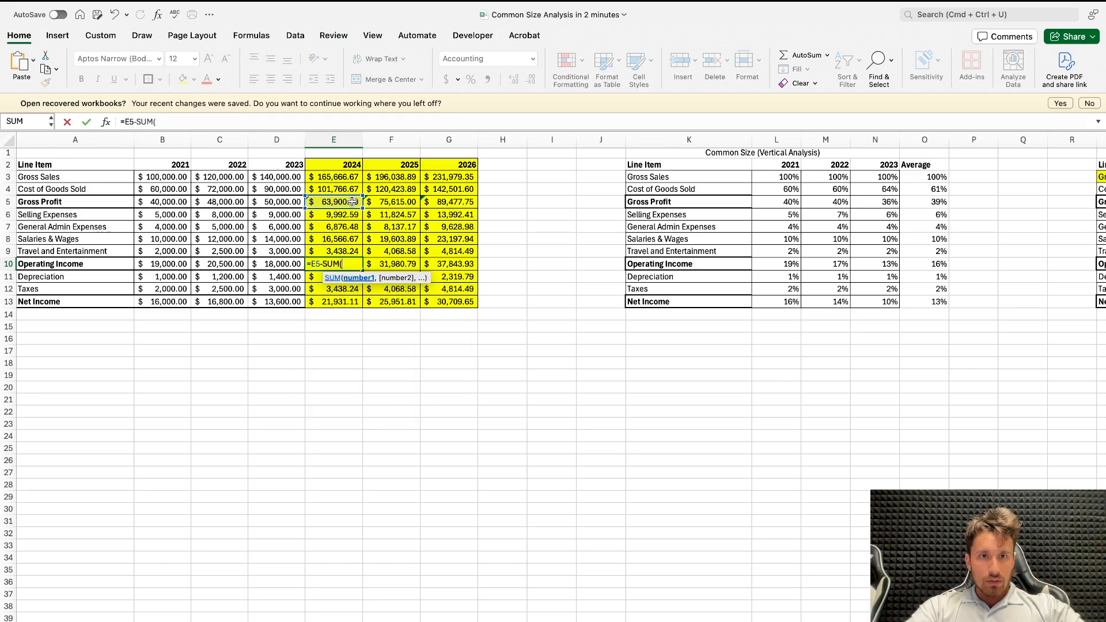
left_click_drag(343, 213, 340, 251)
type(")")
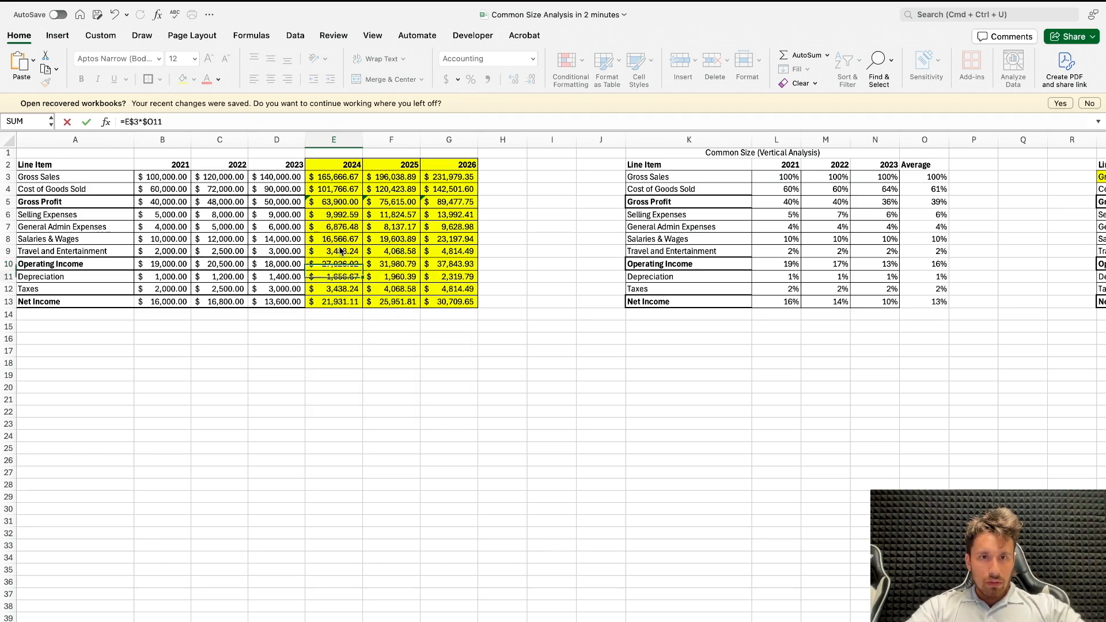
key("Return")
left_click(354, 265)
left_click_drag(361, 270, 452, 269)
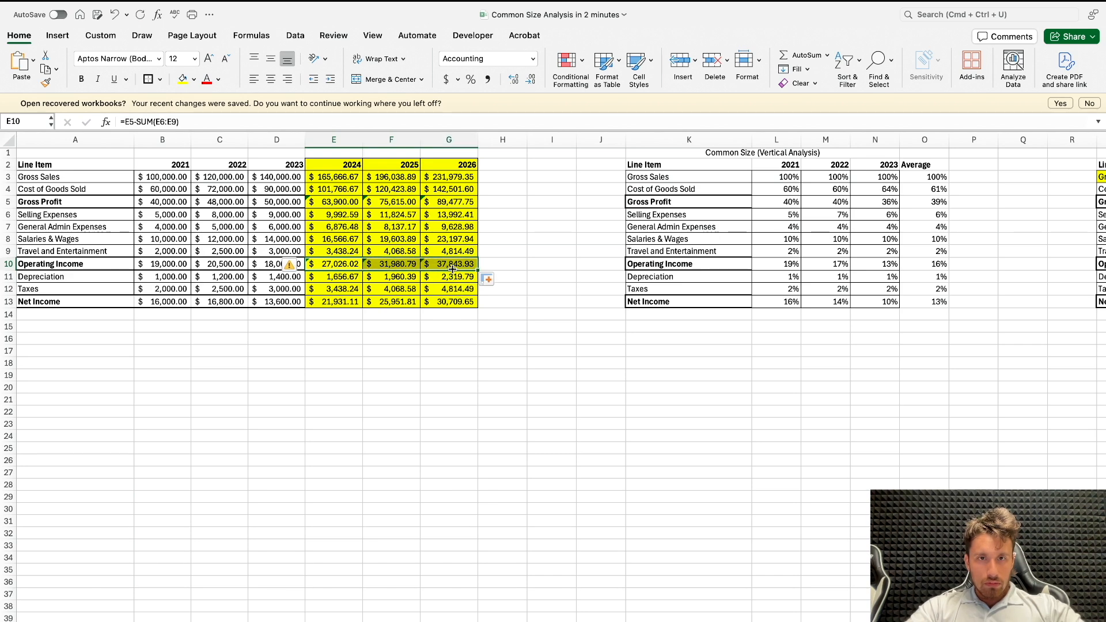
Step: Replace 2024 Net Income in E13 with Operating Income minus the sum of Depreciation and Taxes, and fill it across to 2026
left_click(334, 302)
type("=")
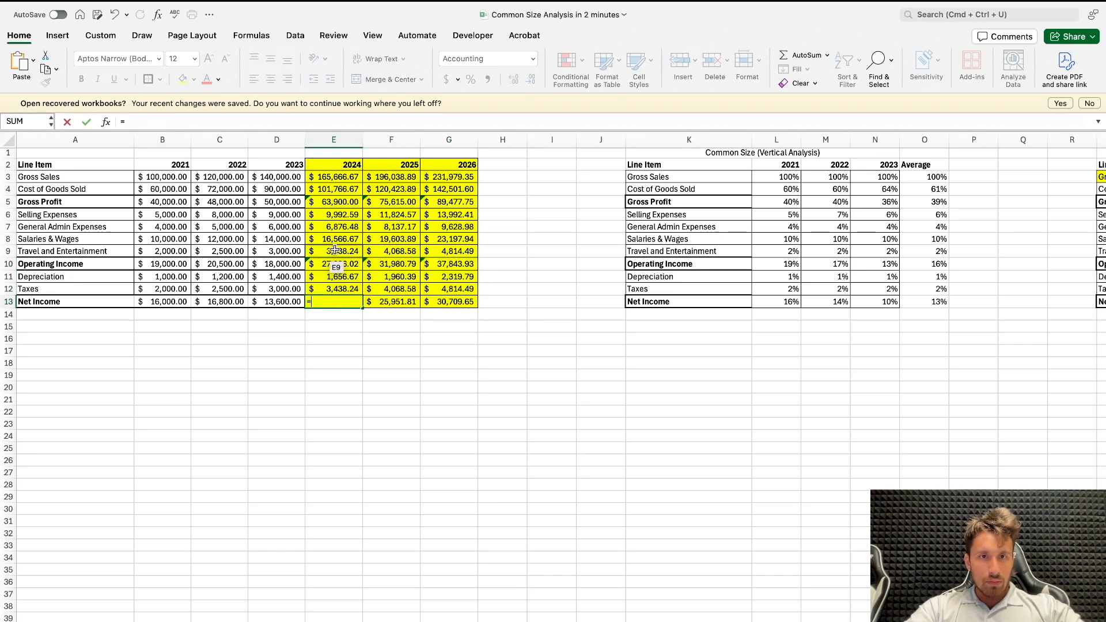
left_click(332, 264)
type("-SUM(")
left_click(329, 276)
left_click_drag(329, 278, 448, 304)
type(")")
key("Return")
left_click(336, 301)
Step: Test 2024 General Admin Expenses in E7 with 9,000, and undo it together with the Net Income formulas and the Operating Income fill
left_click(347, 224)
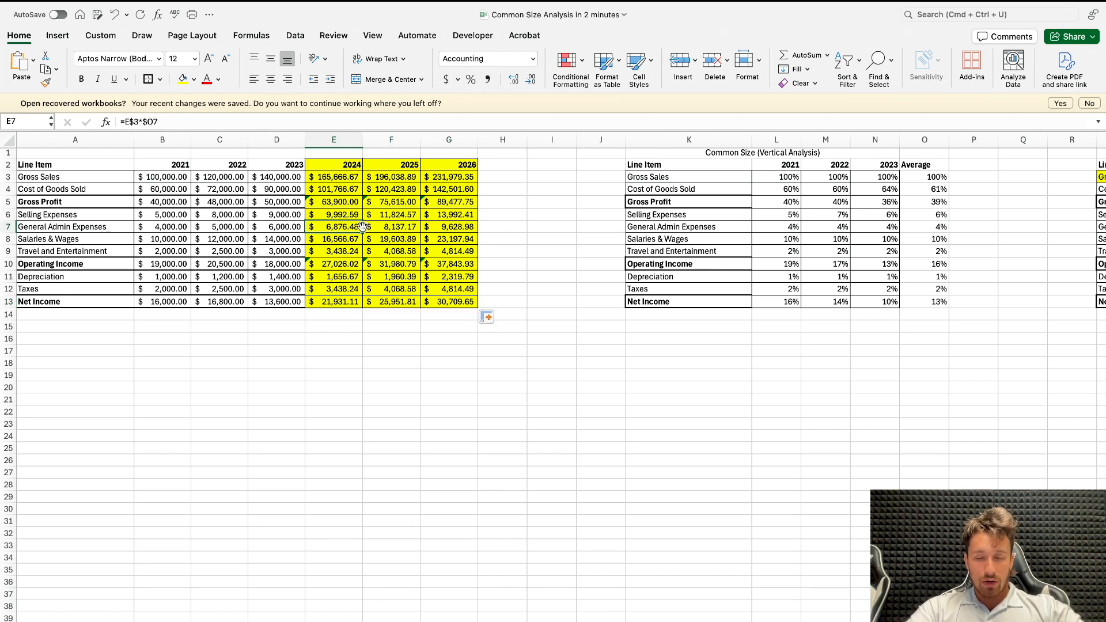
type("9,0")
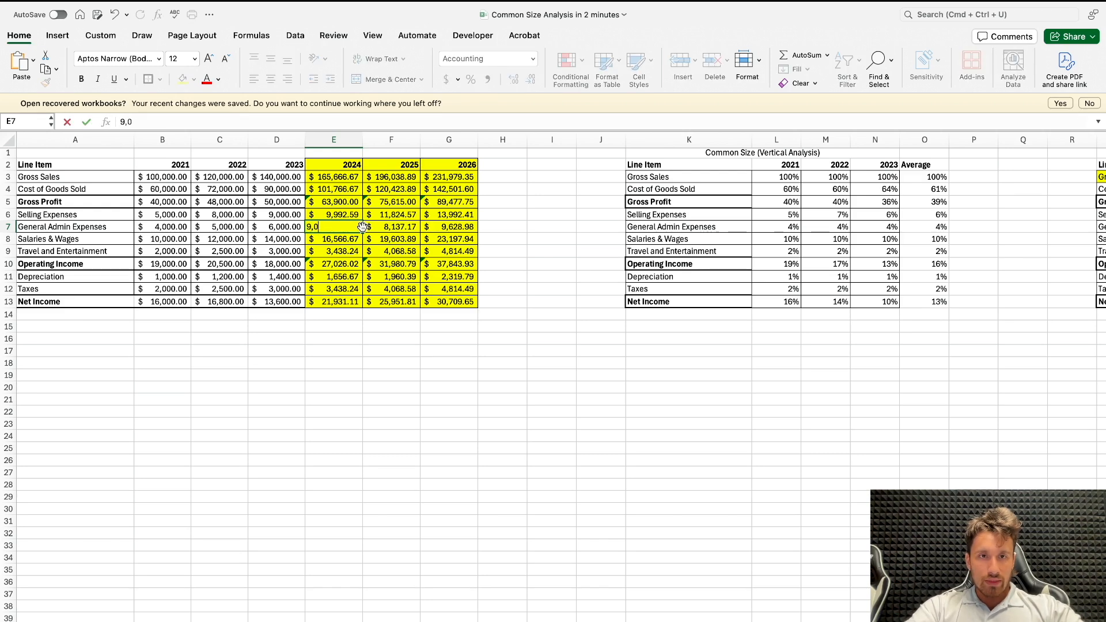
type("00")
key("Return")
left_click(354, 251)
left_click(355, 264)
left_click(354, 276)
left_click(354, 288)
left_click(355, 298)
key("super+z")
key("super+z")
key("super+z")
Step: Test E7 with 9,000 again without the Operating Income subtotal formula, and undo the value and the Gross Profit fill across 2025 and 2026
left_click(361, 250)
left_click(358, 238)
key("Down")
key("Down")
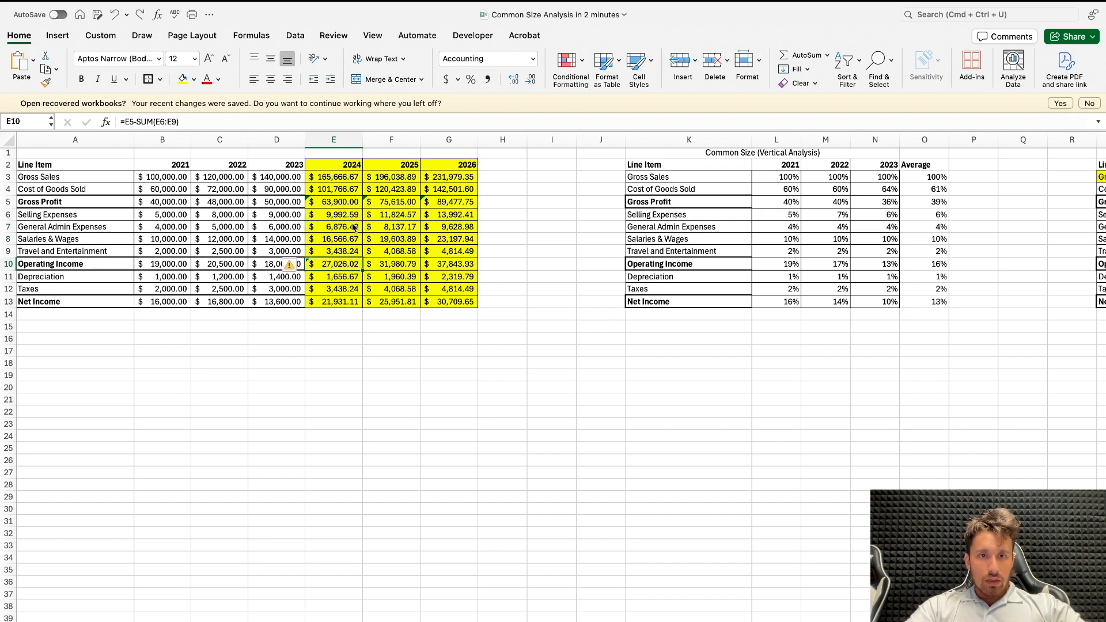
left_click(354, 227)
type("90,")
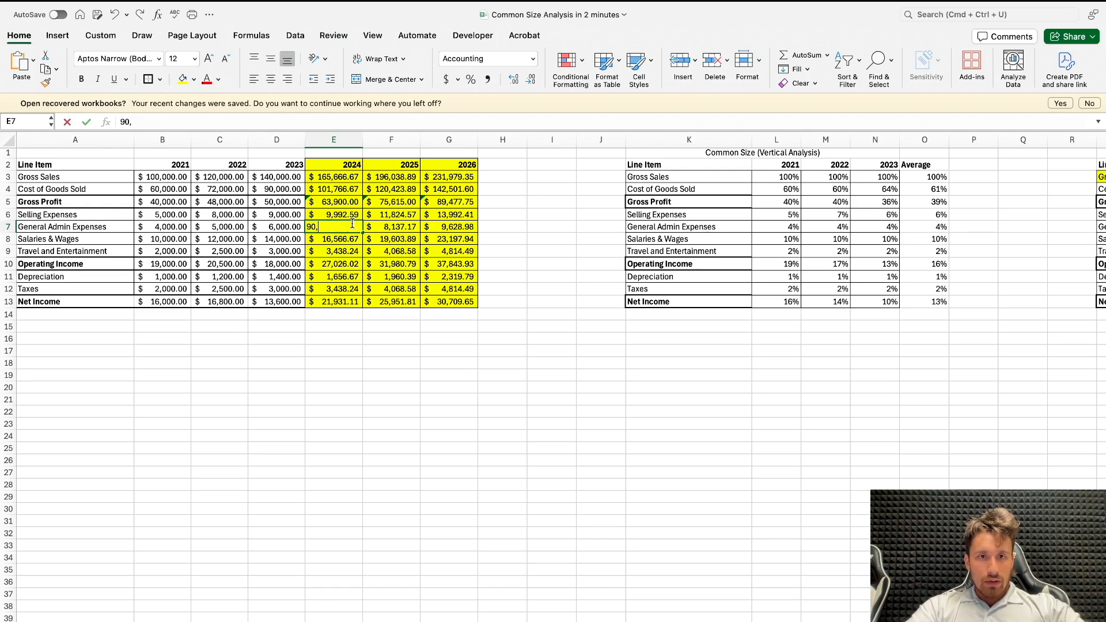
type("00")
key("Return")
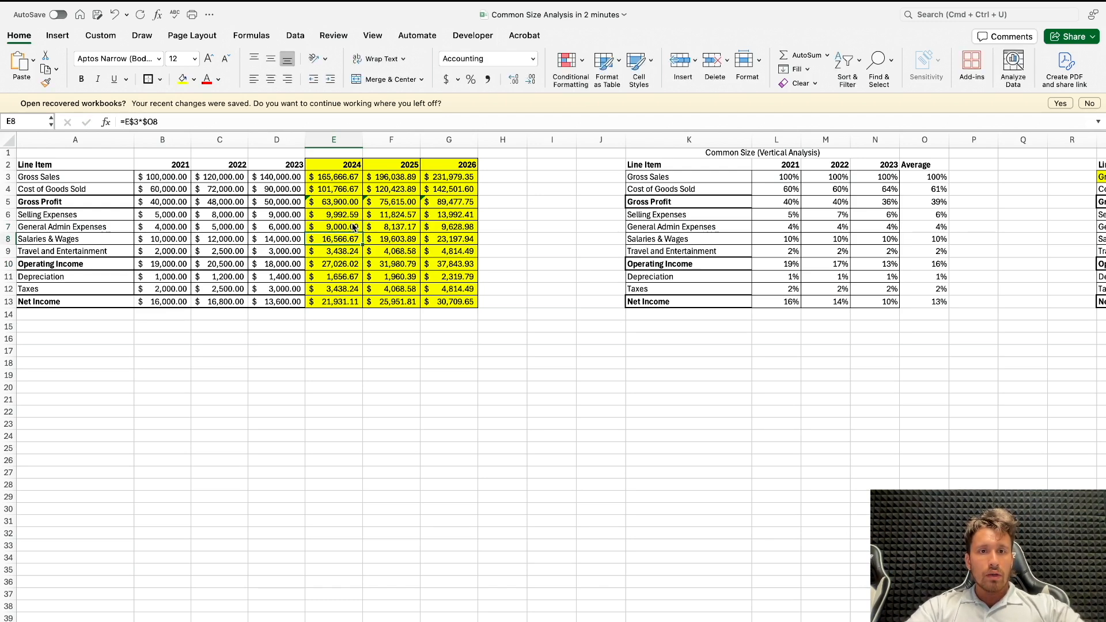
key("super+z")
key("super+z")
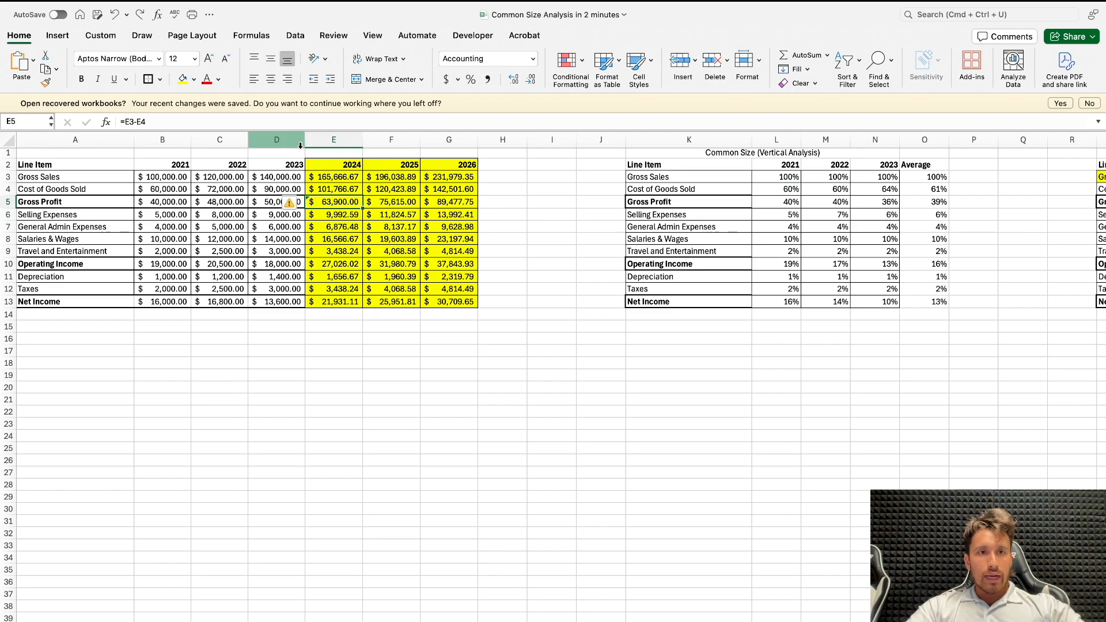